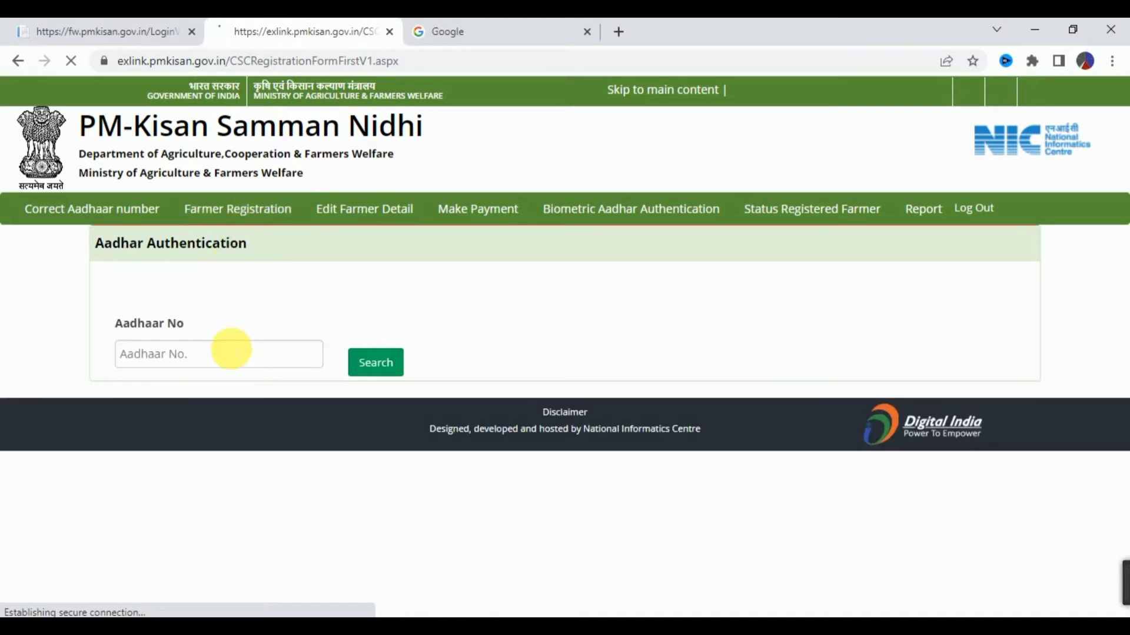
- Search the farmer's Aadhaar number and request an OTP on the registered mobile number
{"action": "left_click", "coordinate": [232, 353]}
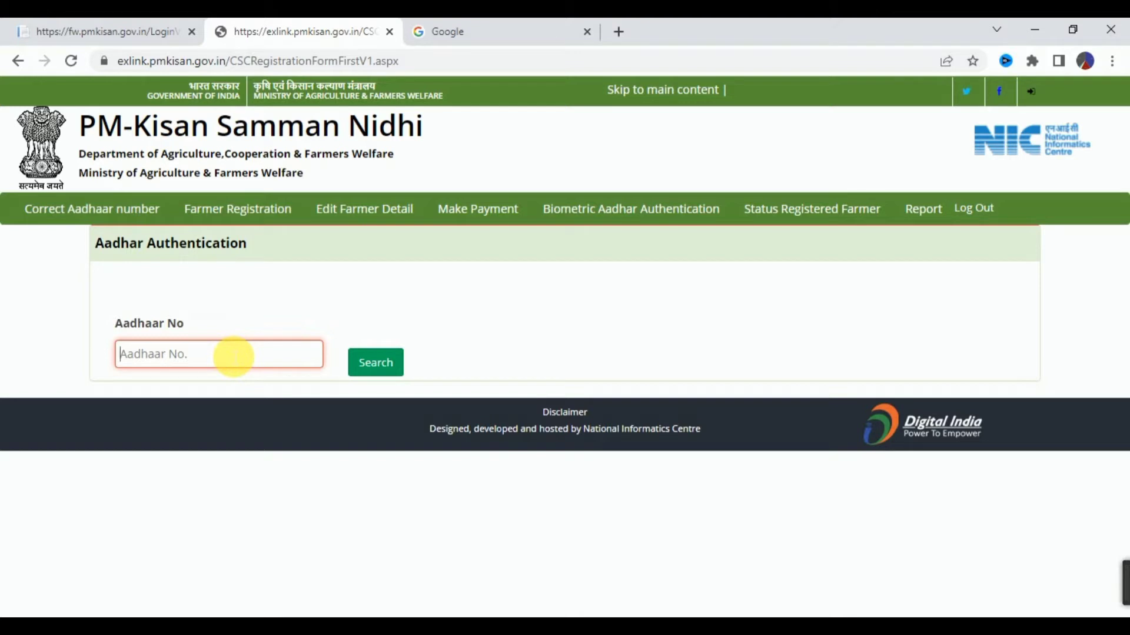
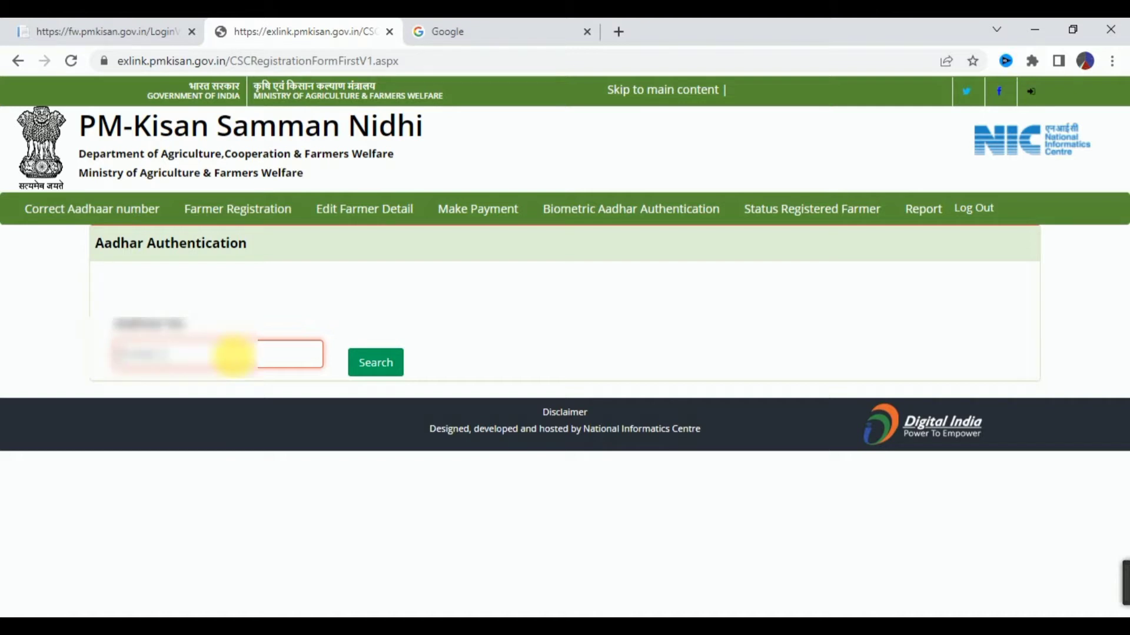
{"action": "left_click", "coordinate": [375, 366]}
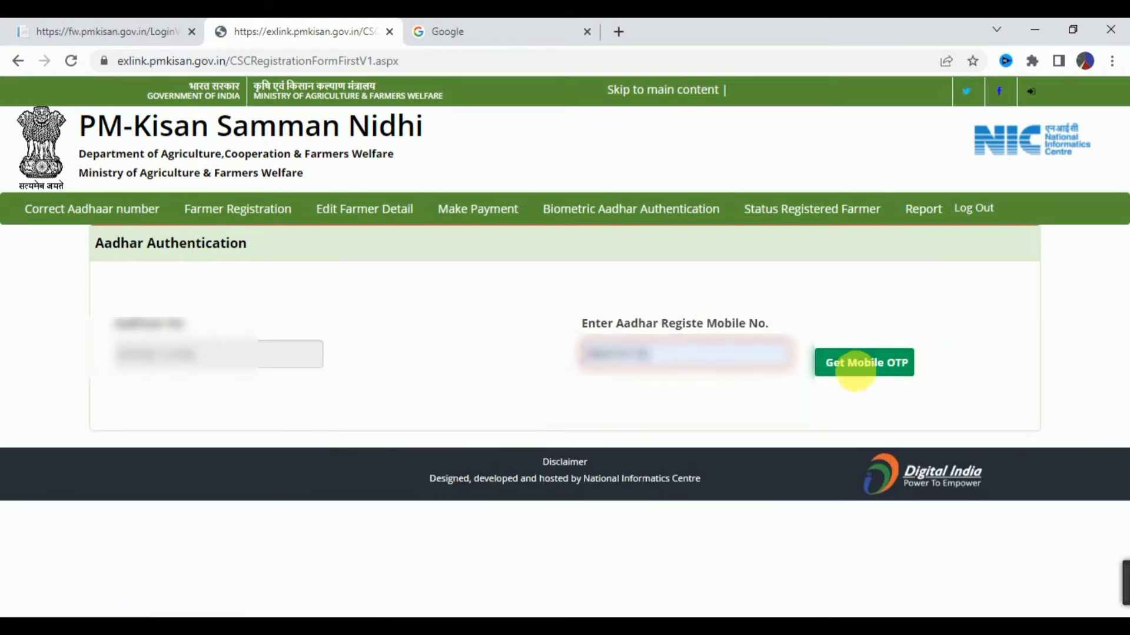
{"action": "left_click", "coordinate": [857, 371]}
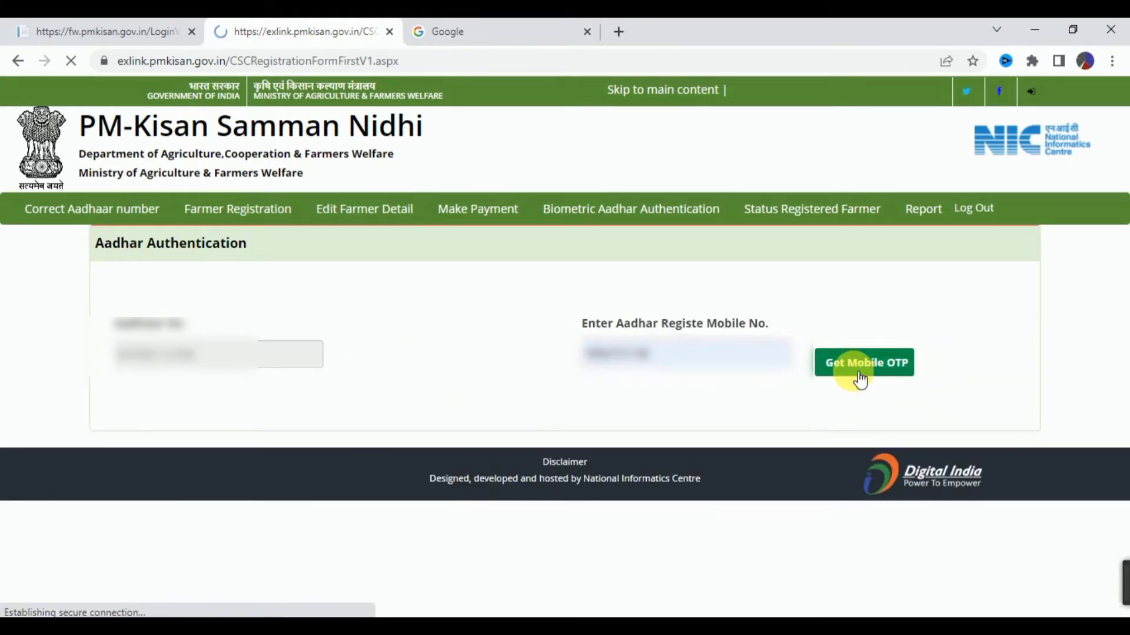
{"action": "left_click", "coordinate": [845, 380]}
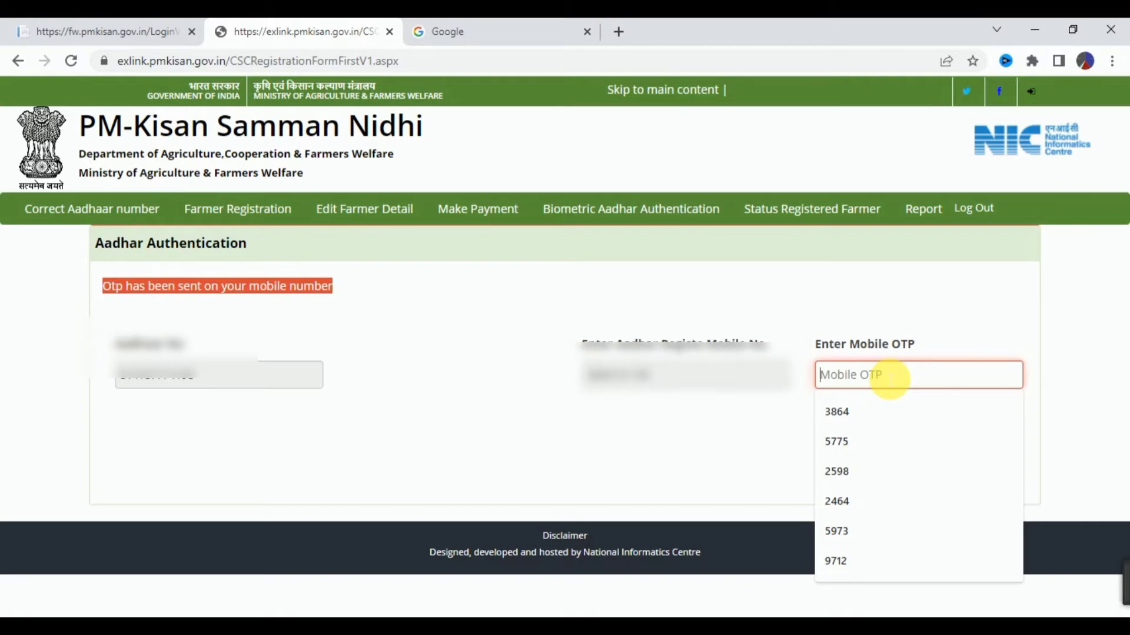
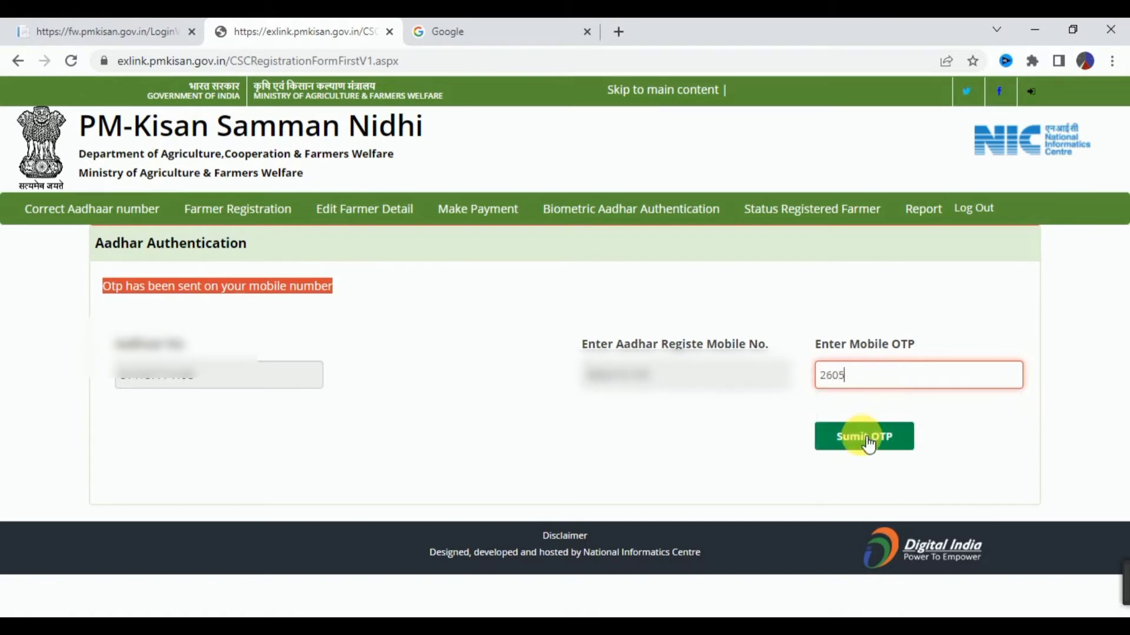
- Enter the received mobile OTP and submit it for verification
{"action": "left_click", "coordinate": [869, 446]}
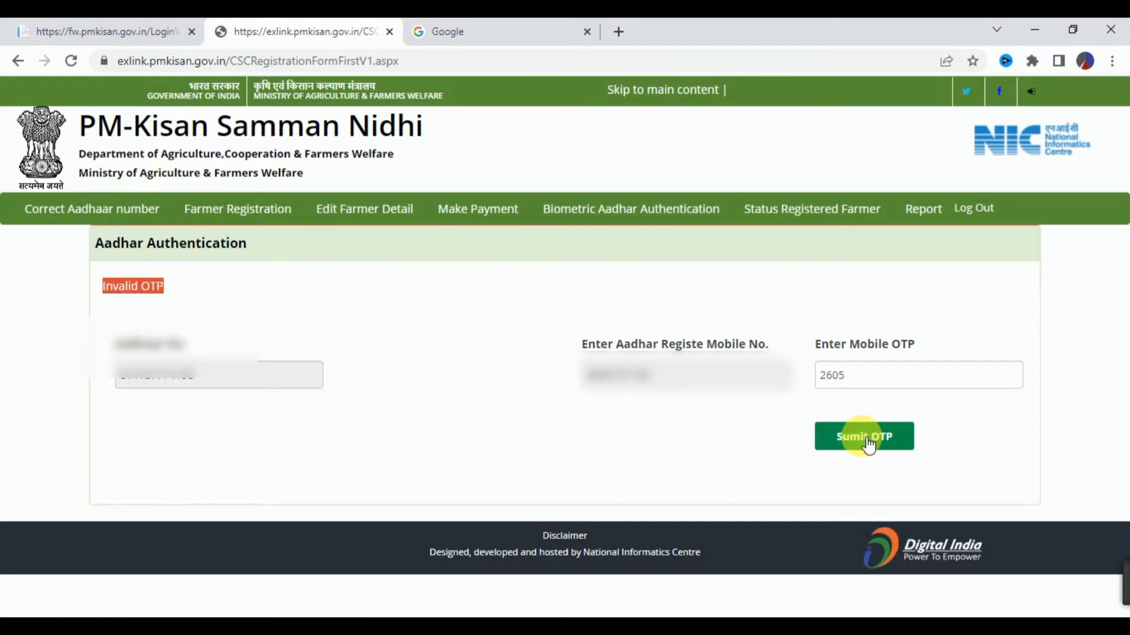
- Clear the OTP rejected as invalid, re-enter it and submit again
{"action": "left_click", "coordinate": [869, 372]}
{"action": "double_click", "coordinate": [825, 377]}
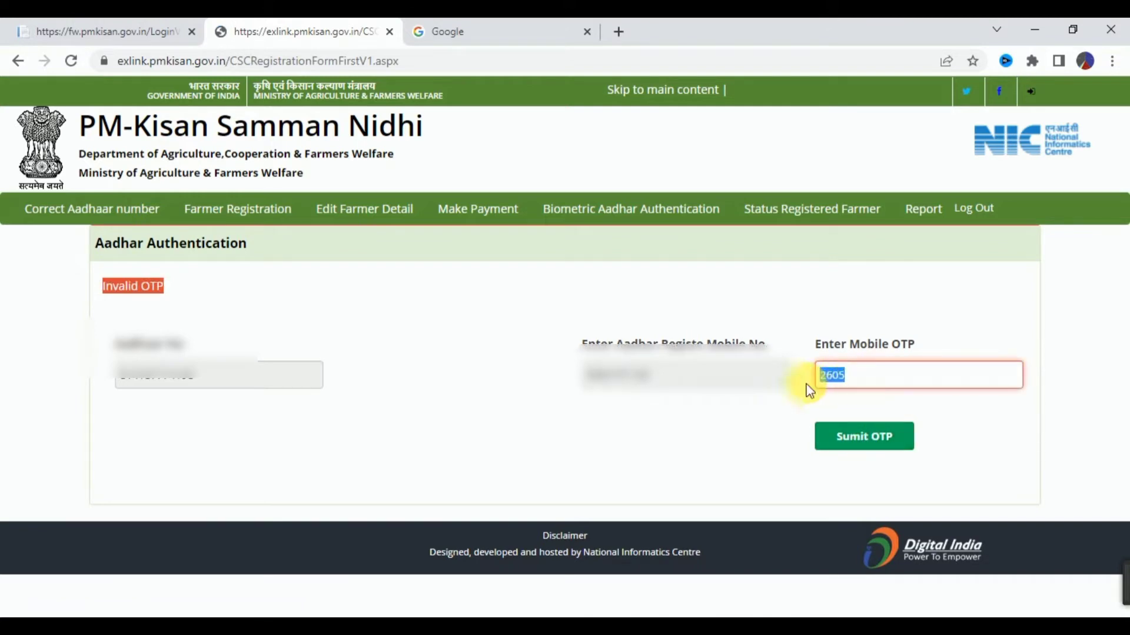
{"action": "key", "text": "BackSpace"}
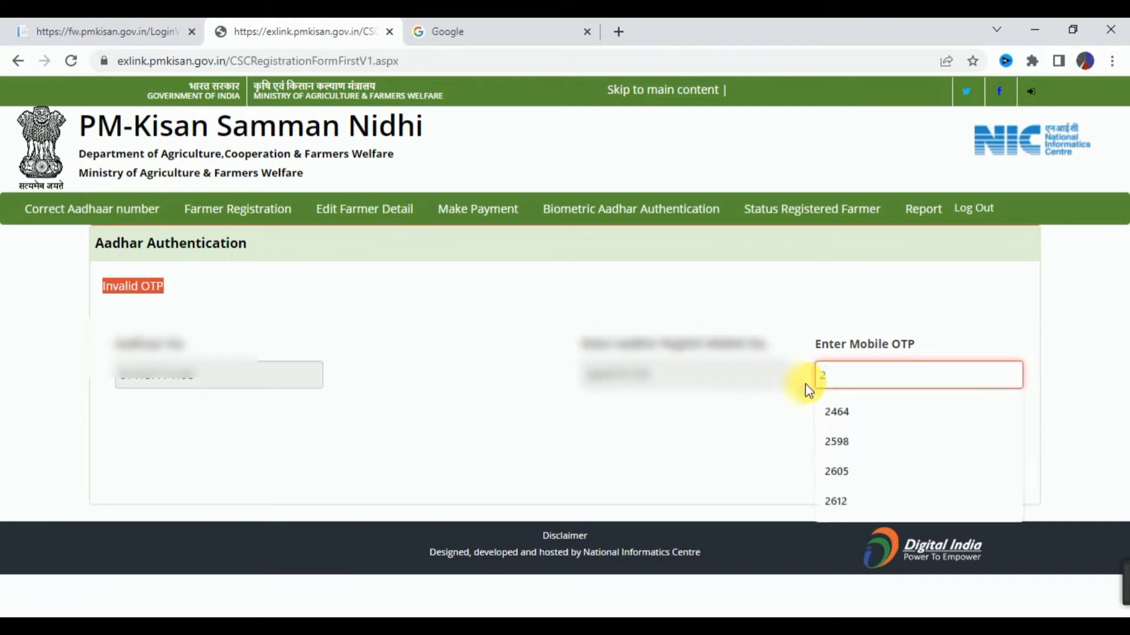
{"action": "key", "text": "Escape"}
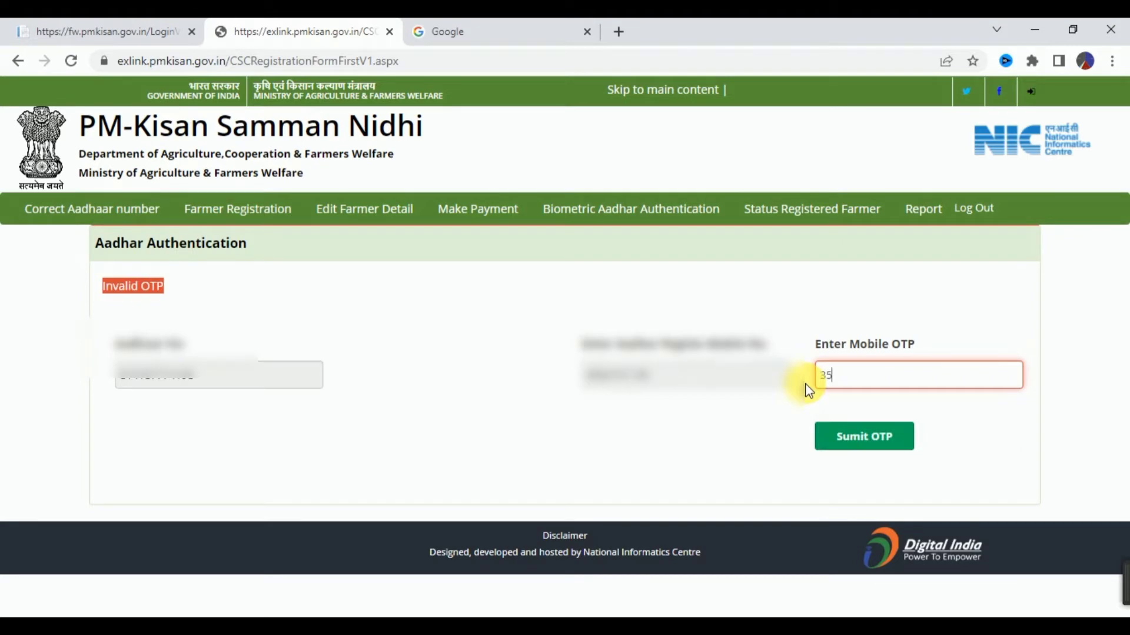
{"action": "left_click", "coordinate": [873, 435]}
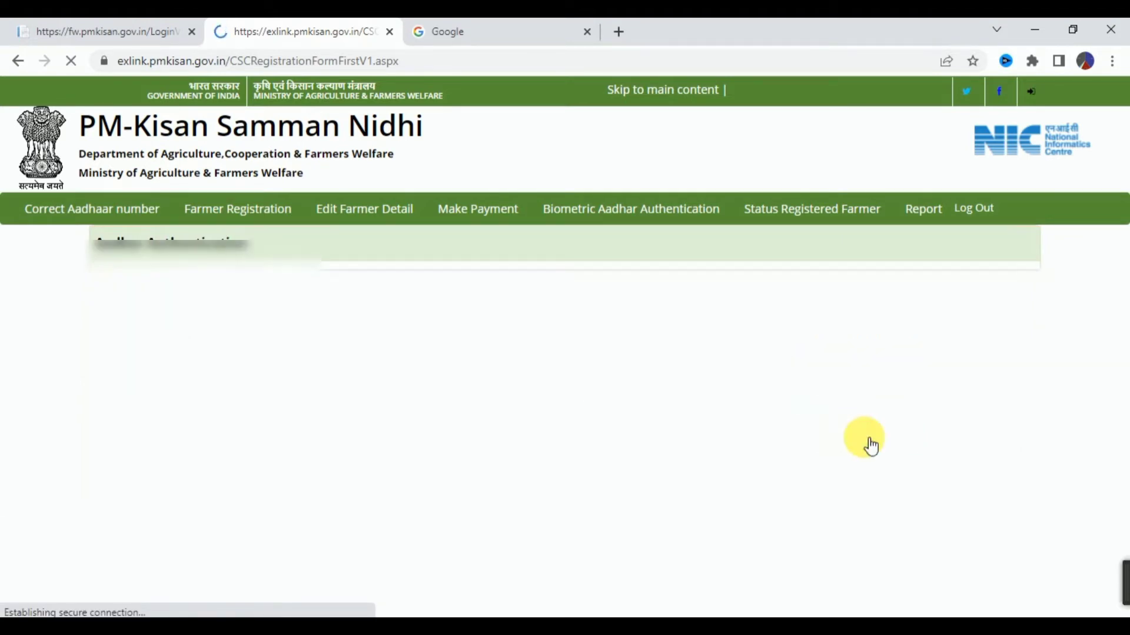
- Scroll down and review the five biometric Capture For E-Kyc device options
{"action": "scroll", "coordinate": [701, 441], "scroll_direction": "down", "scroll_amount": 3}
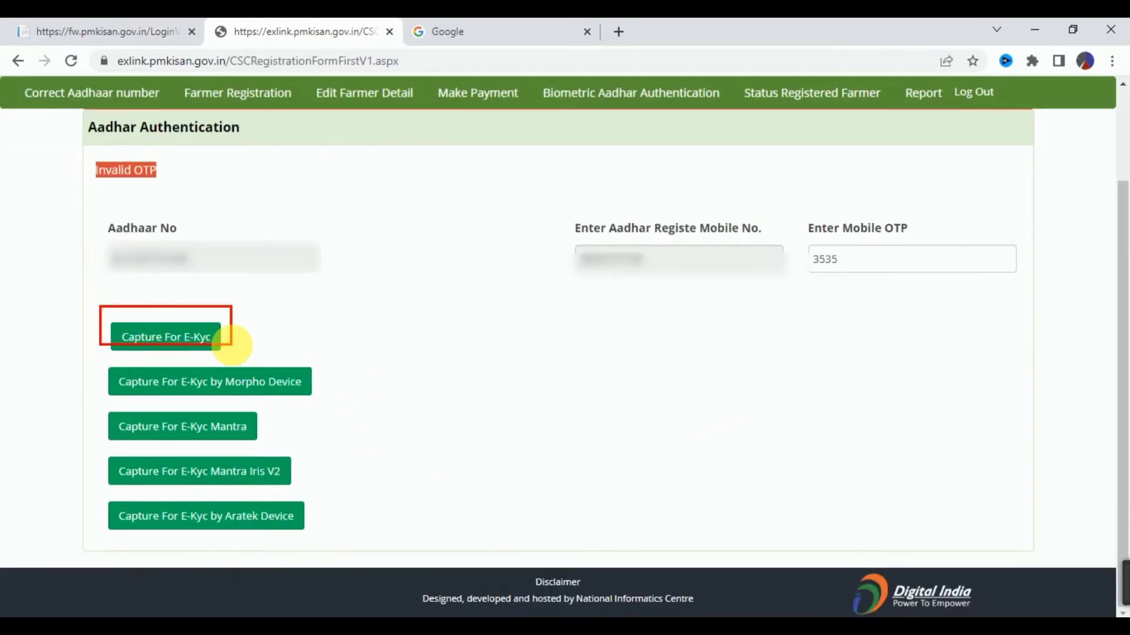
{"action": "left_click_drag", "start_coordinate": [91, 360], "coordinate": [315, 394]}
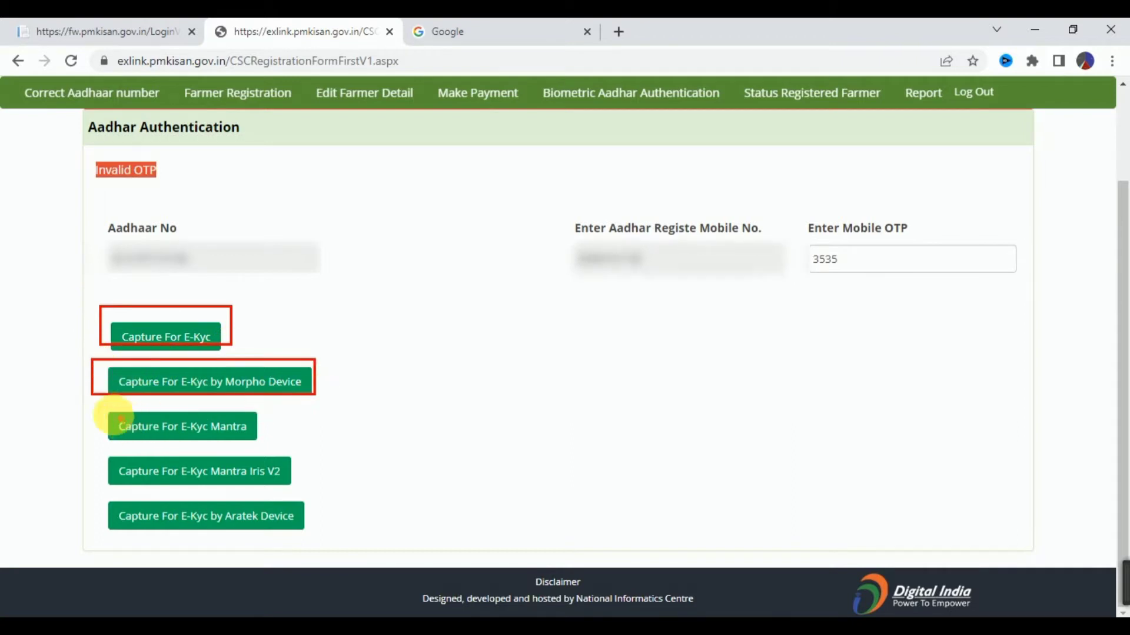
{"action": "left_click_drag", "start_coordinate": [100, 401], "coordinate": [285, 442]}
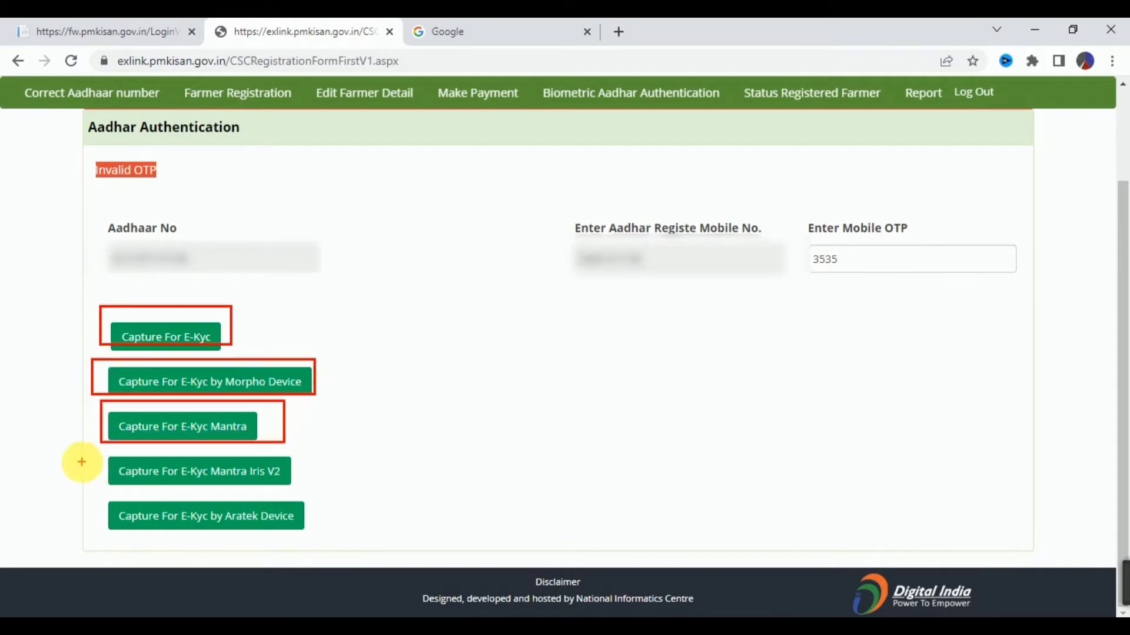
{"action": "left_click_drag", "start_coordinate": [88, 448], "coordinate": [331, 490]}
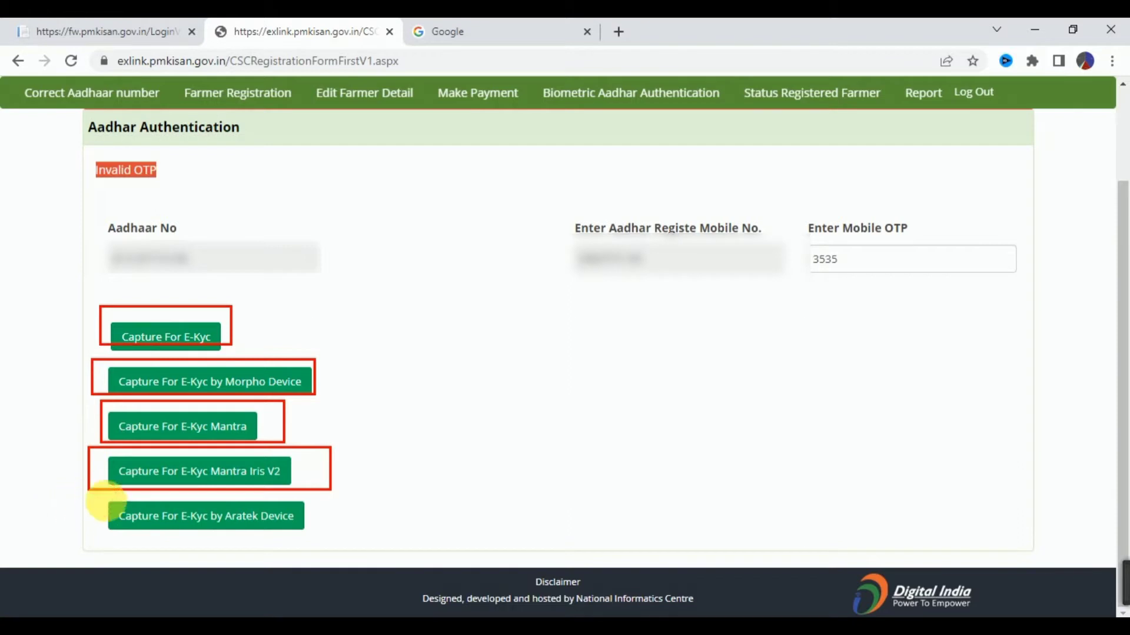
{"action": "left_click_drag", "start_coordinate": [99, 494], "coordinate": [314, 549]}
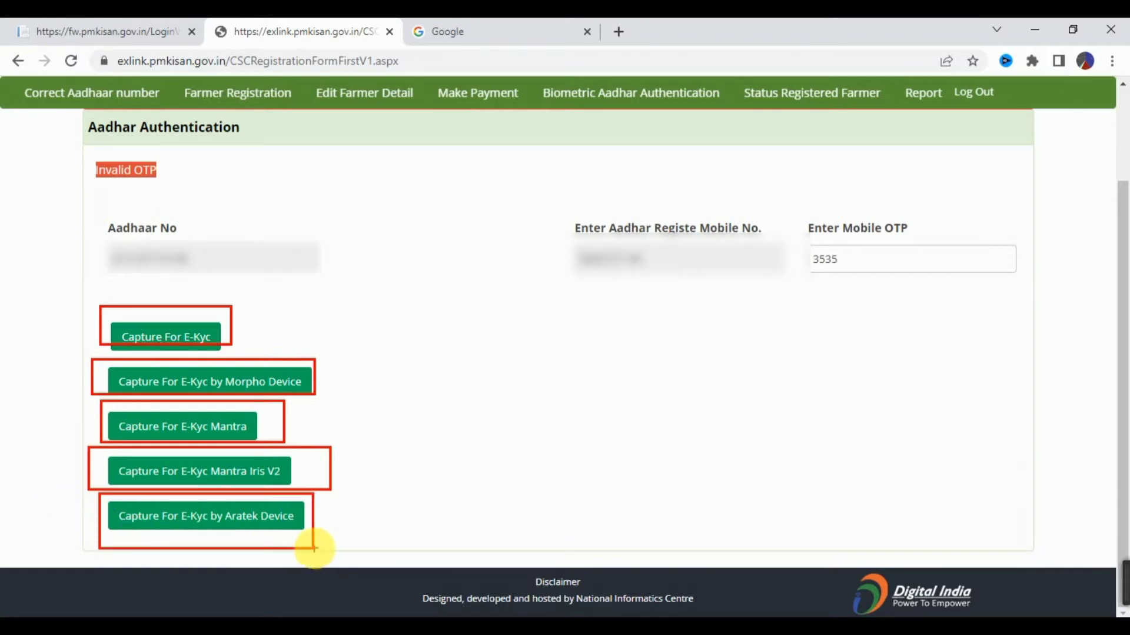
{"action": "key", "text": "Escape"}
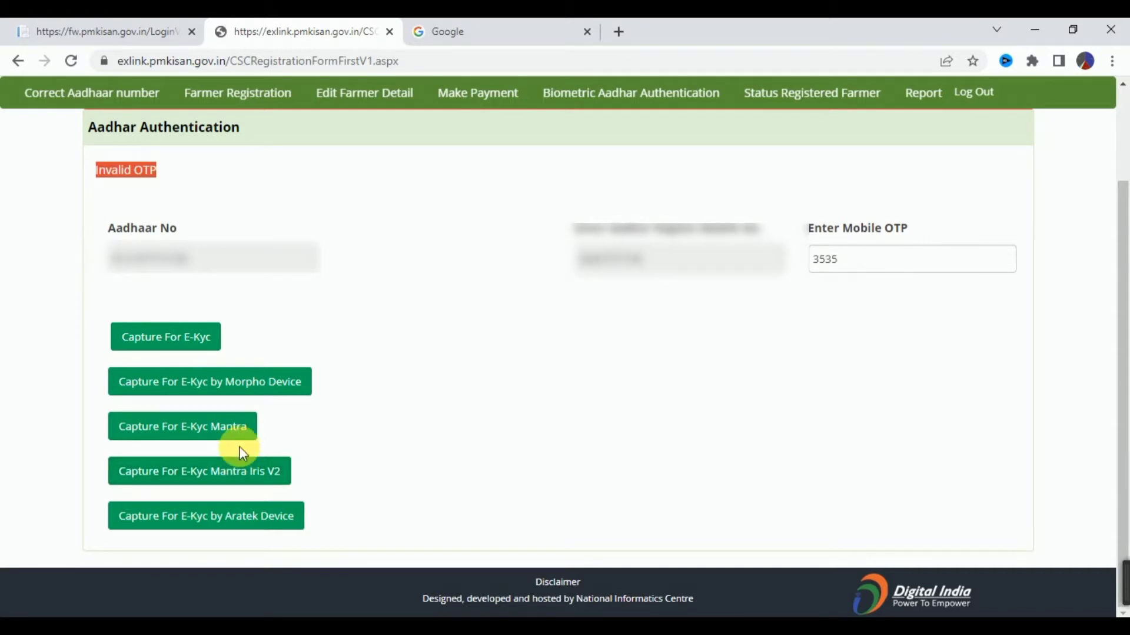
- Capture the farmer's fingerprint with the Mantra device, acknowledge Success, and submit the e-KYC
{"action": "left_click", "coordinate": [206, 436]}
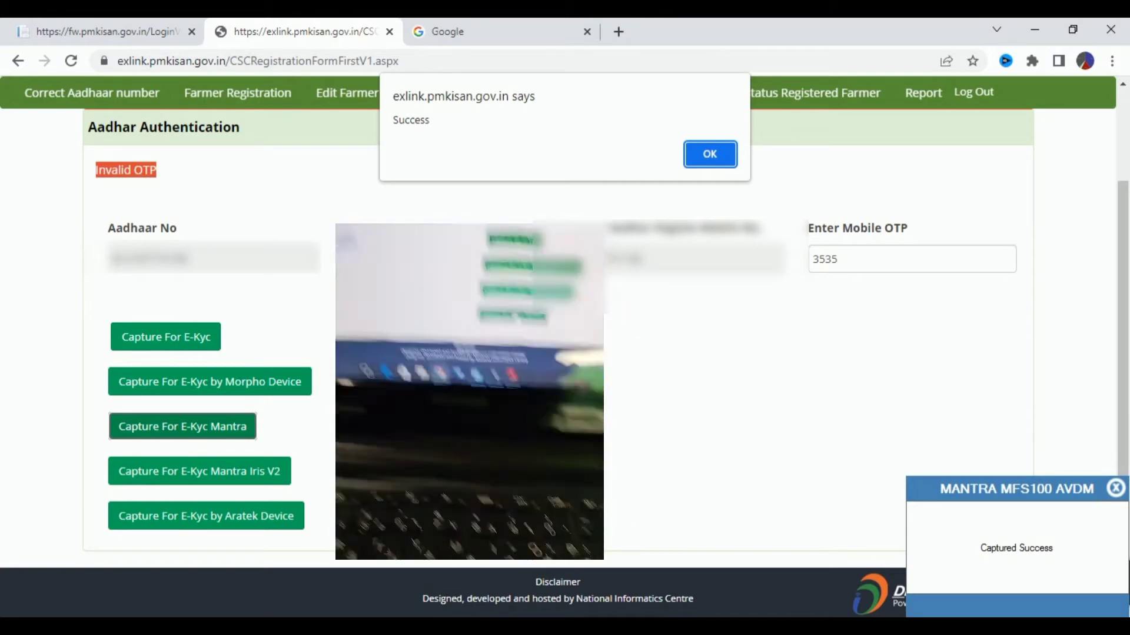
{"action": "left_click", "coordinate": [709, 155]}
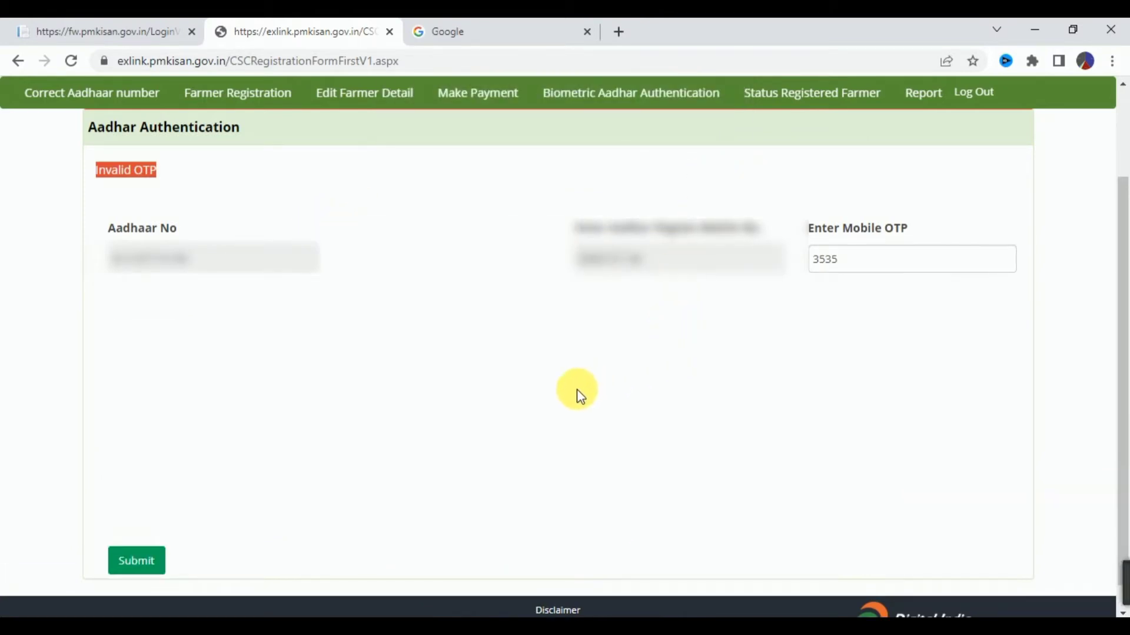
{"action": "scroll", "coordinate": [323, 454], "scroll_direction": "down", "scroll_amount": 1}
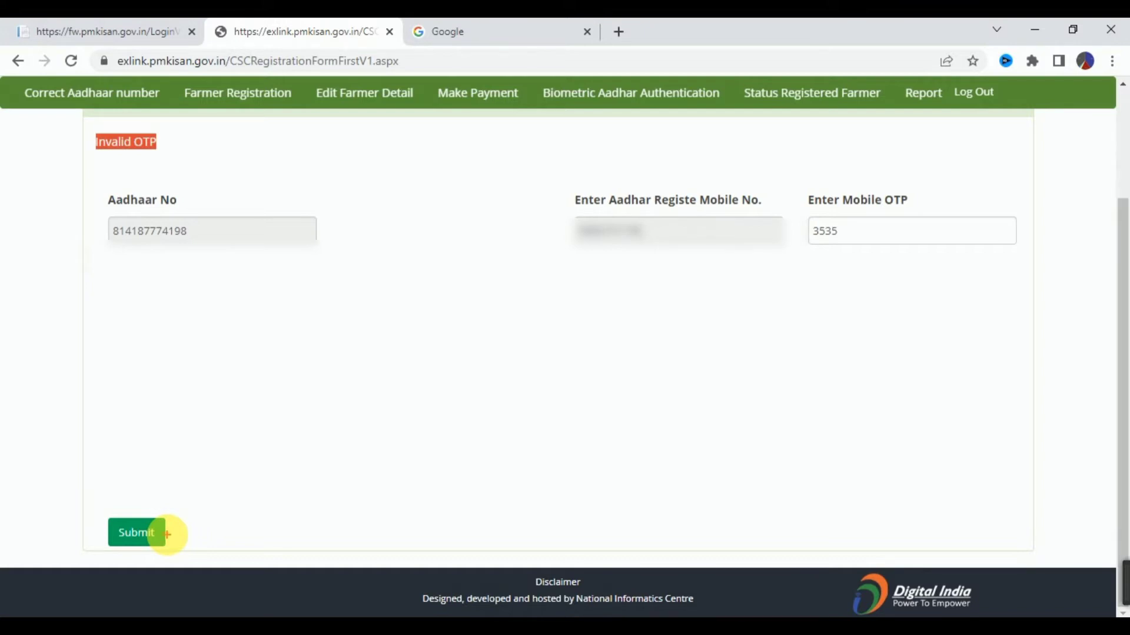
{"action": "left_click_drag", "start_coordinate": [99, 500], "coordinate": [180, 559]}
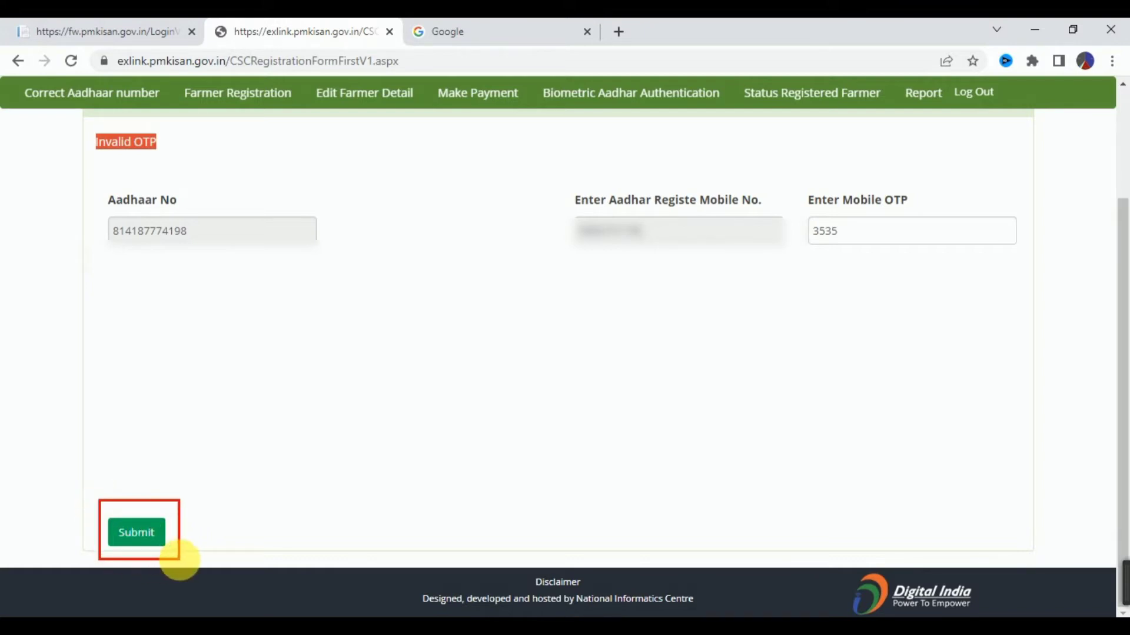
{"action": "left_click", "coordinate": [148, 531]}
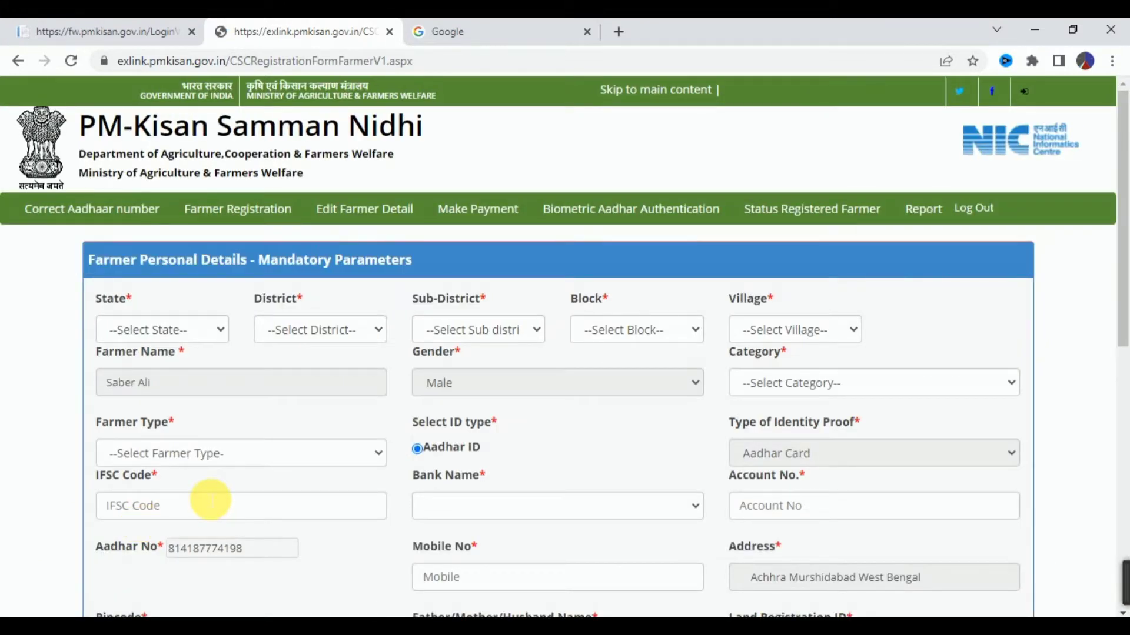
- Set the state to WEST BENGAL and the district to MURSHIDABAD
{"action": "left_click", "coordinate": [184, 331]}
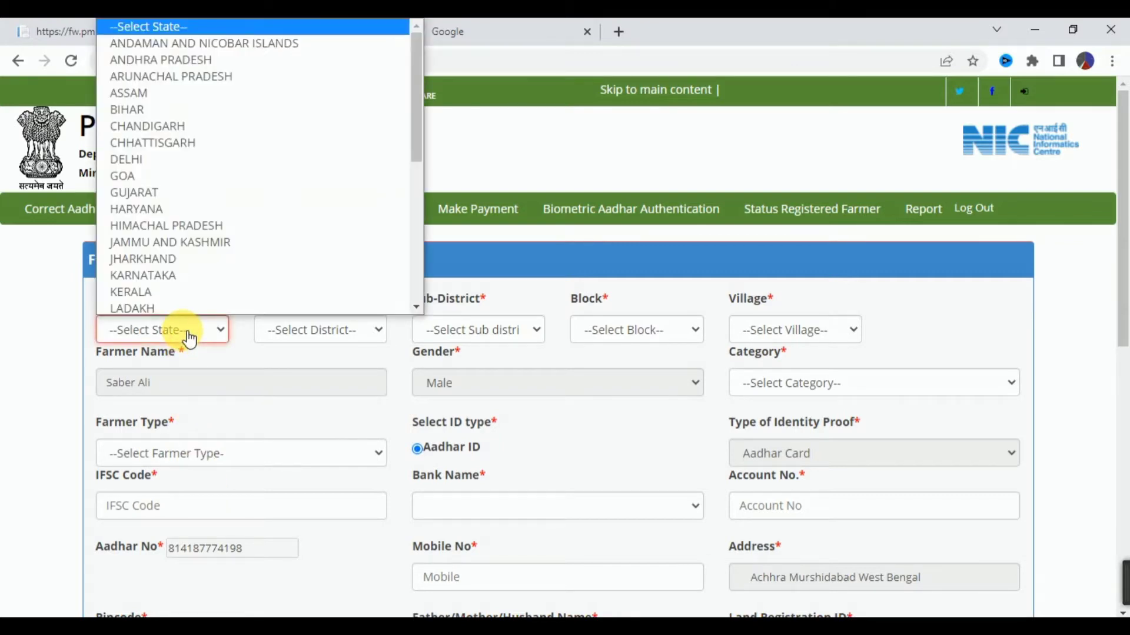
{"action": "key", "text": "w"}
{"action": "key", "text": "Return"}
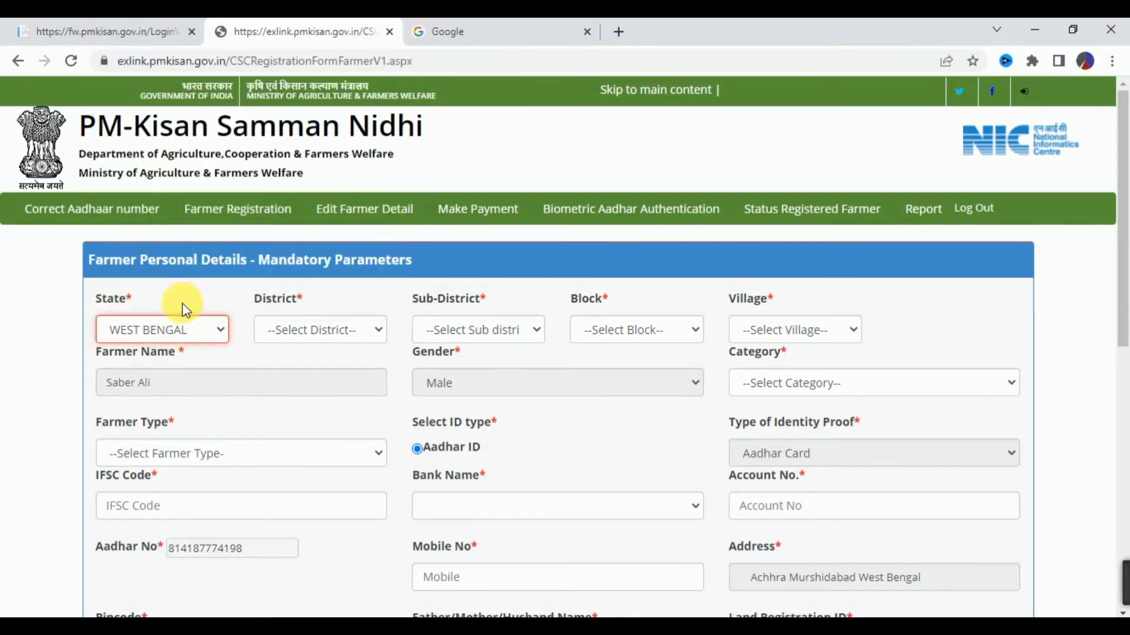
{"action": "left_click", "coordinate": [297, 329]}
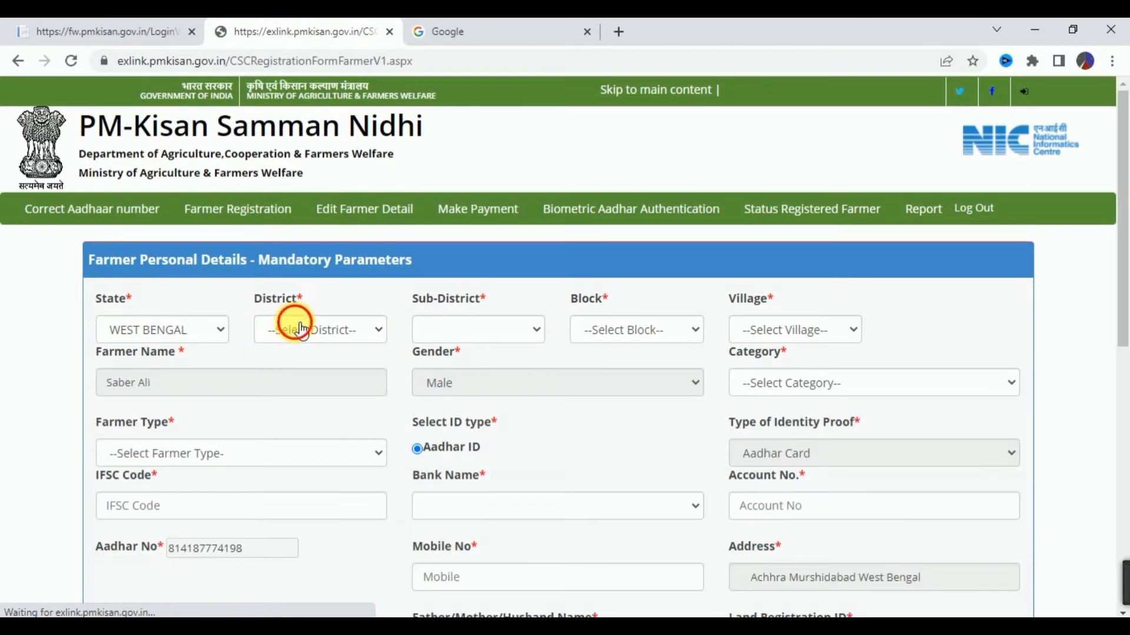
{"action": "left_click", "coordinate": [301, 331]}
{"action": "key", "text": "m"}
{"action": "key", "text": "m"}
{"action": "key", "text": "m"}
{"action": "key", "text": "m"}
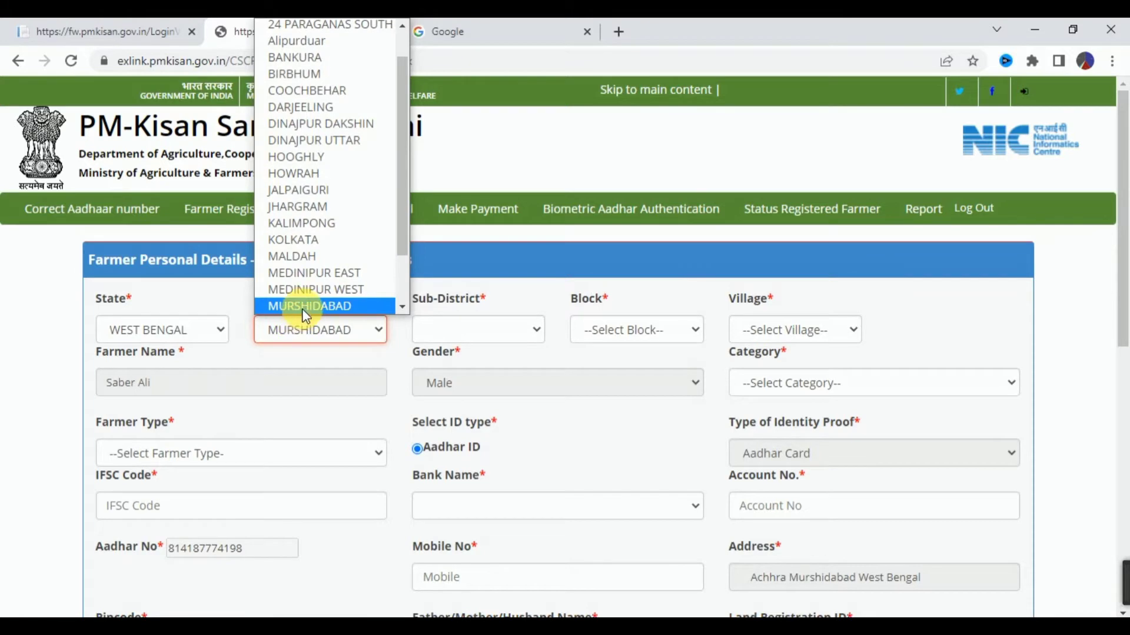
{"action": "left_click", "coordinate": [304, 311]}
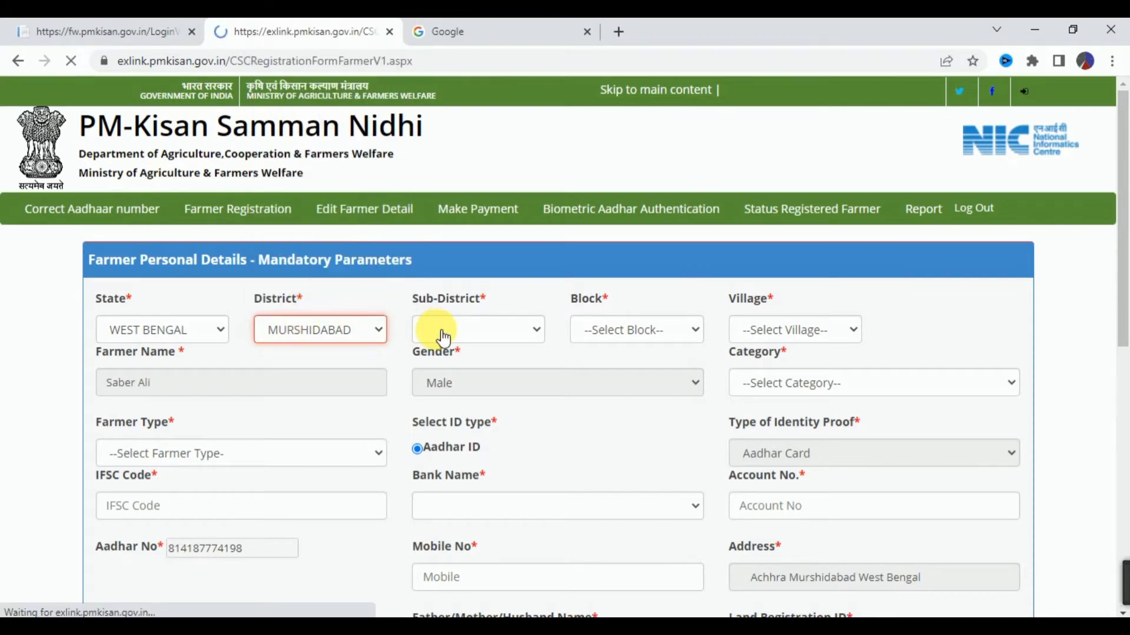
- Choose sub-district Nabagram, block NABAGRAM and village Achhra - (315016)
{"action": "left_click", "coordinate": [444, 335]}
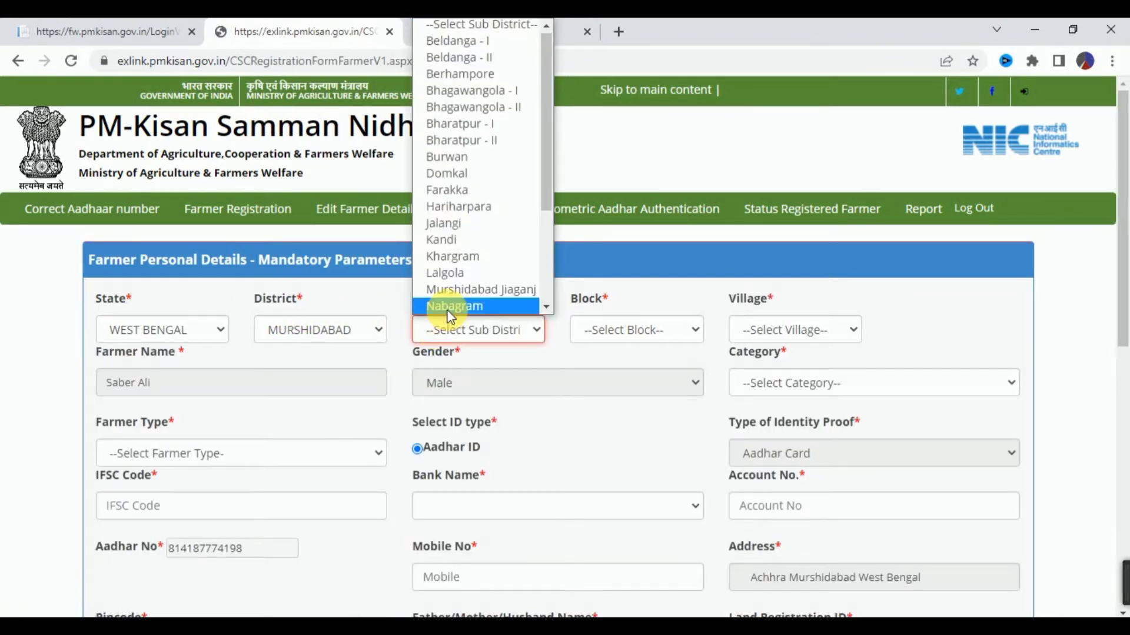
{"action": "left_click", "coordinate": [447, 309]}
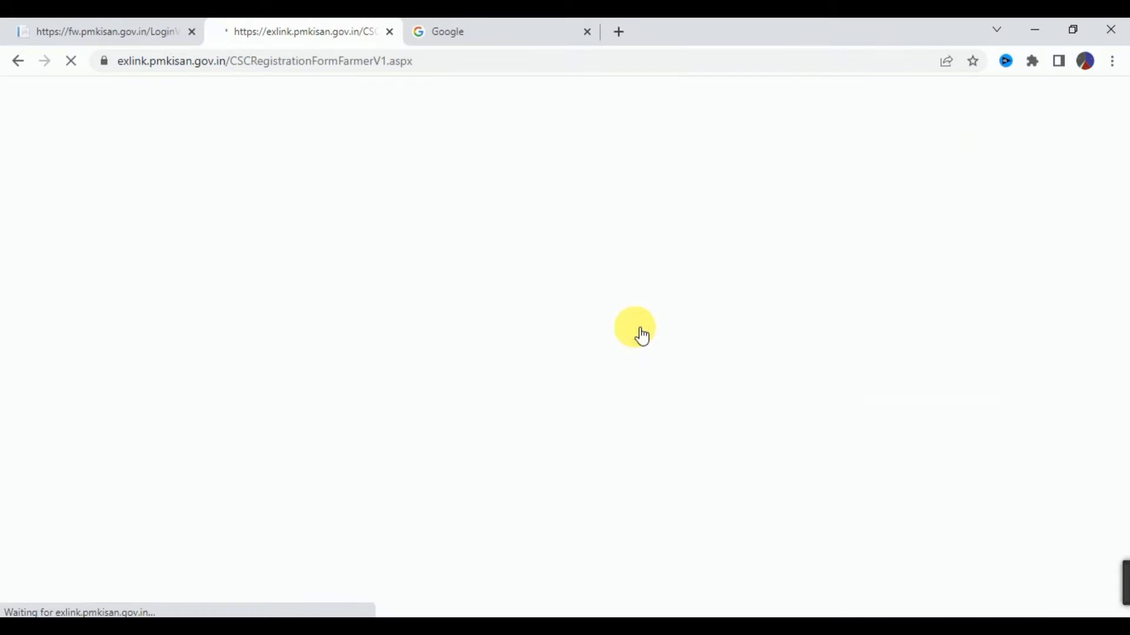
{"action": "left_click", "coordinate": [640, 330]}
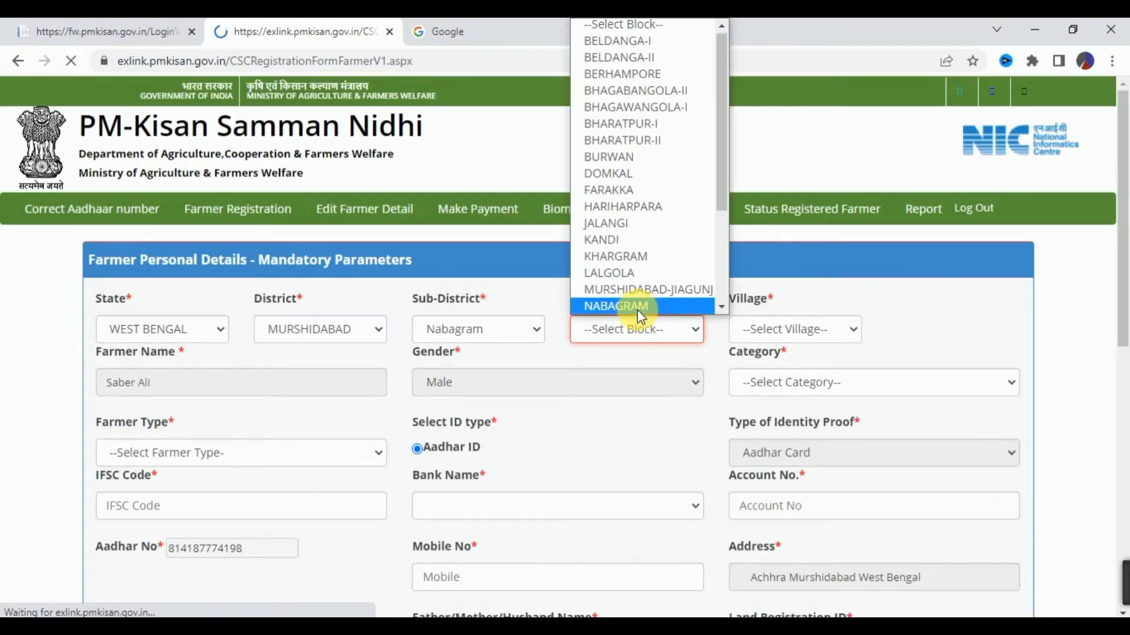
{"action": "left_click", "coordinate": [641, 307]}
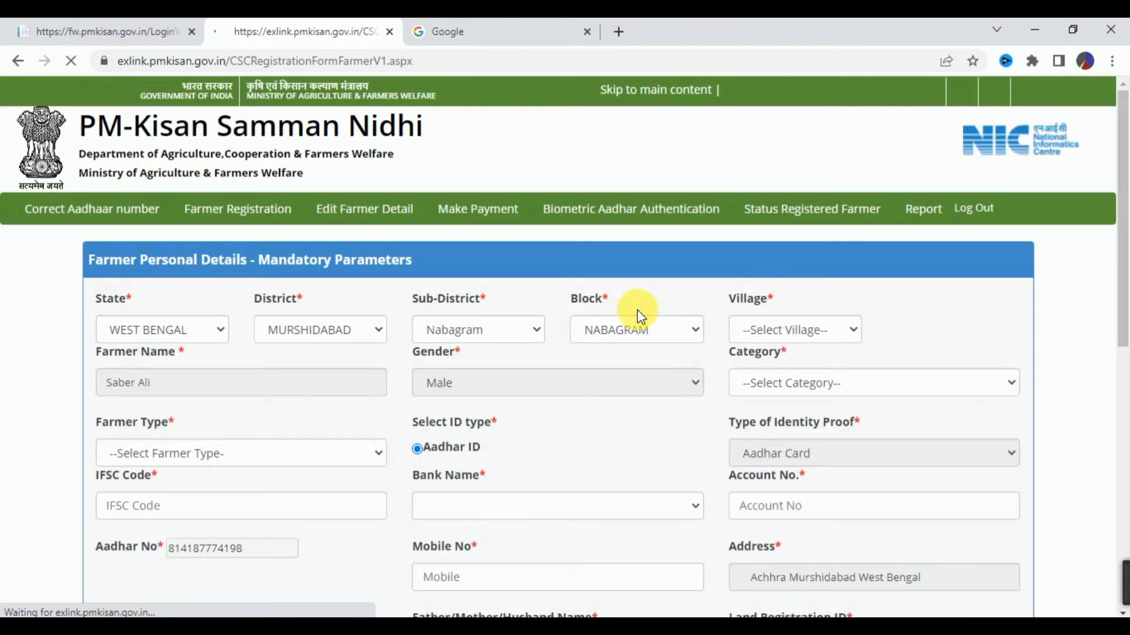
{"action": "left_click", "coordinate": [760, 332]}
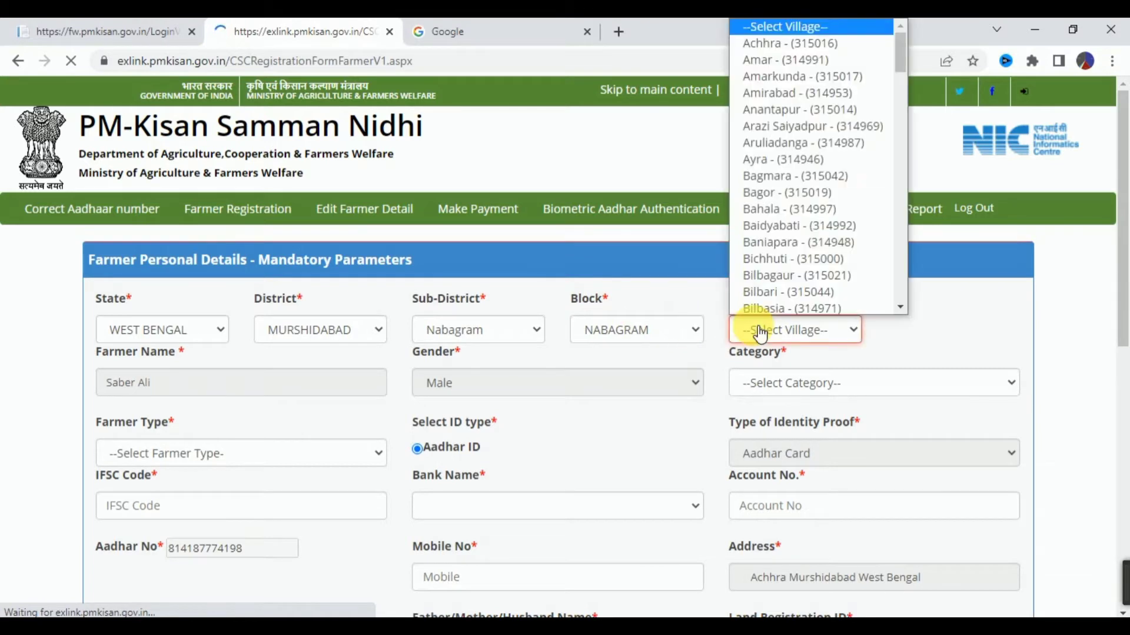
{"action": "left_click", "coordinate": [827, 44]}
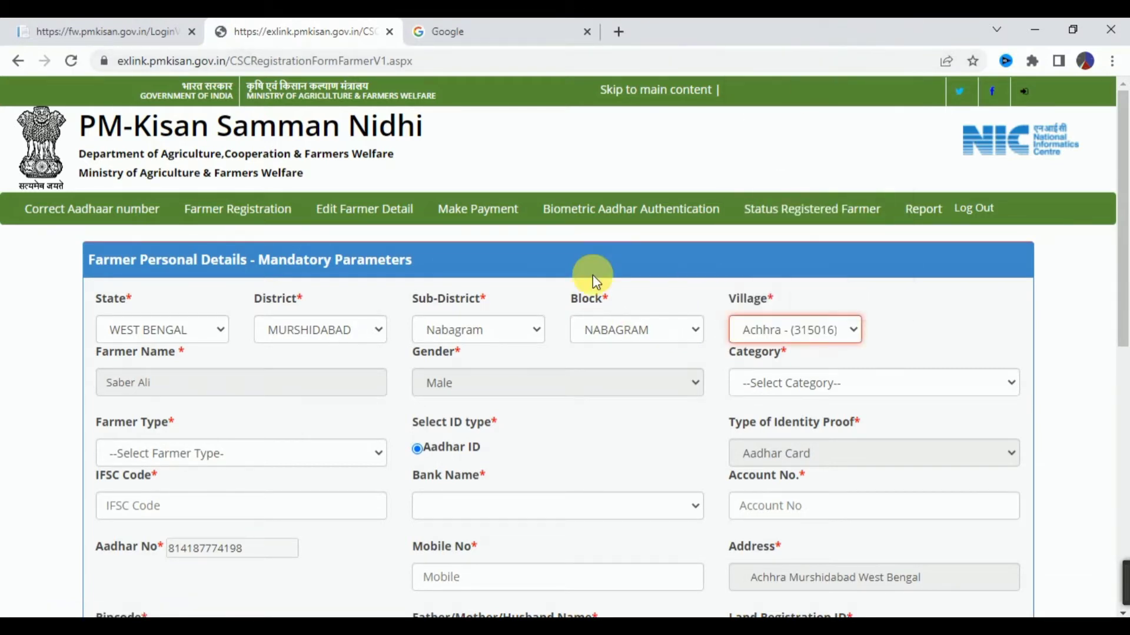
- Set the farmer's category to General/Others
{"action": "left_click", "coordinate": [818, 383]}
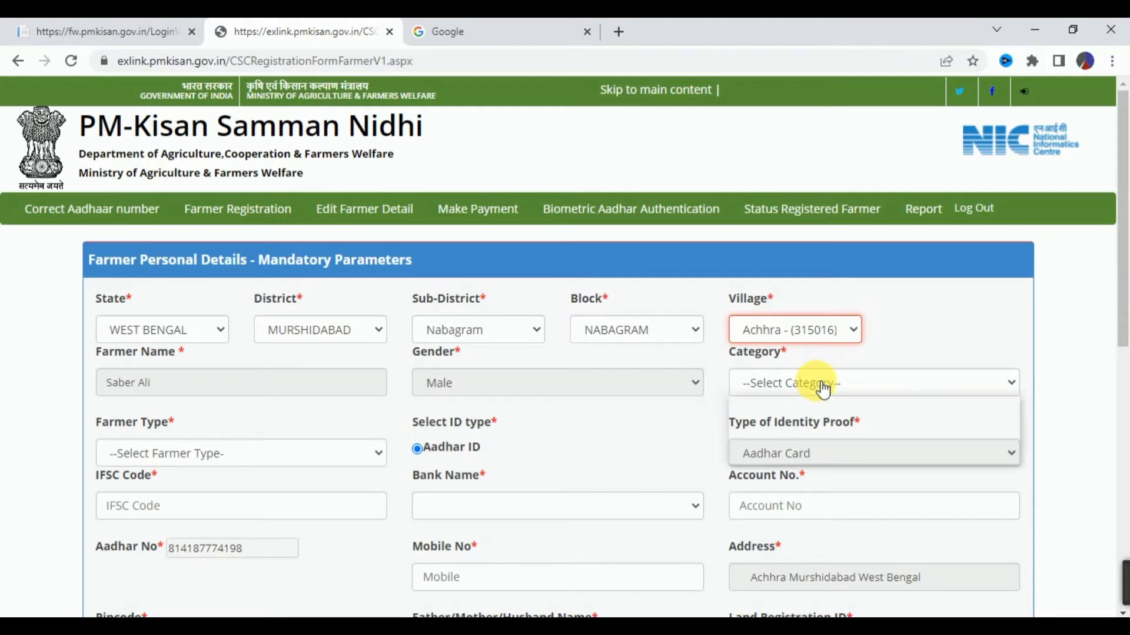
{"action": "left_click", "coordinate": [800, 422]}
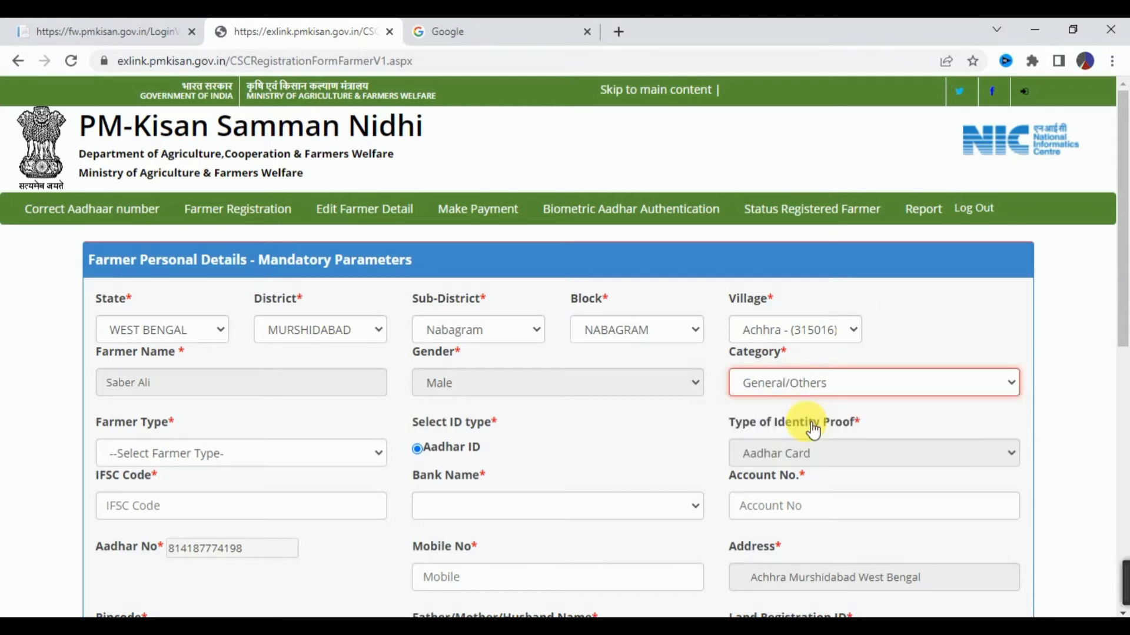
{"action": "left_click", "coordinate": [275, 455]}
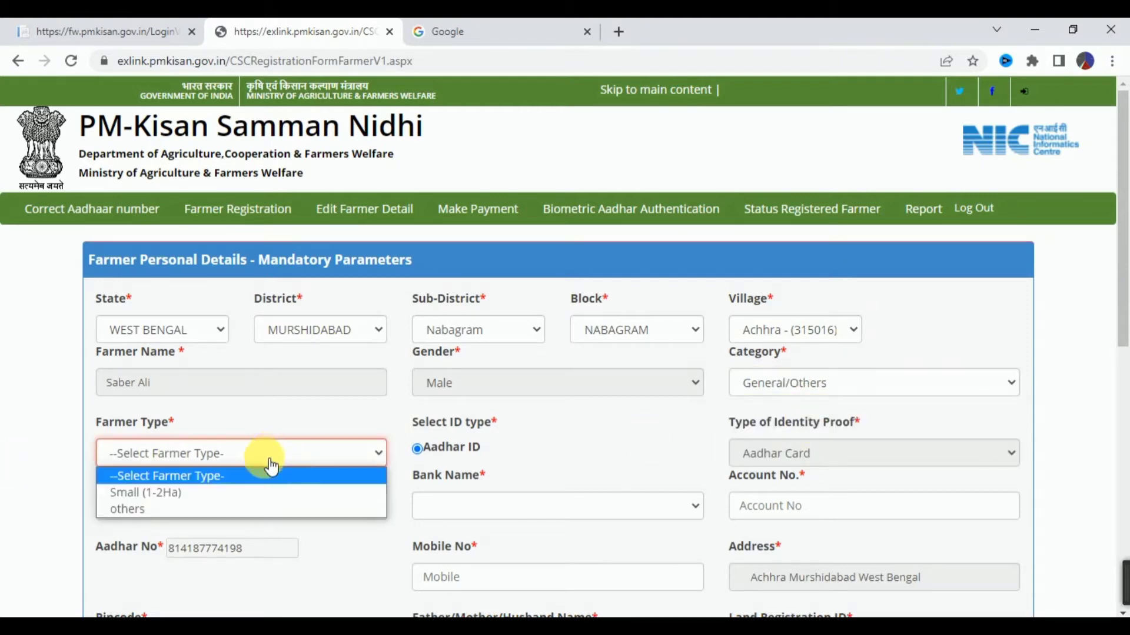
- Set farmer type Small (1-2Ha), IFSC code BARB0AMARKU and bank BANK OF BARODA
{"action": "left_click", "coordinate": [237, 493]}
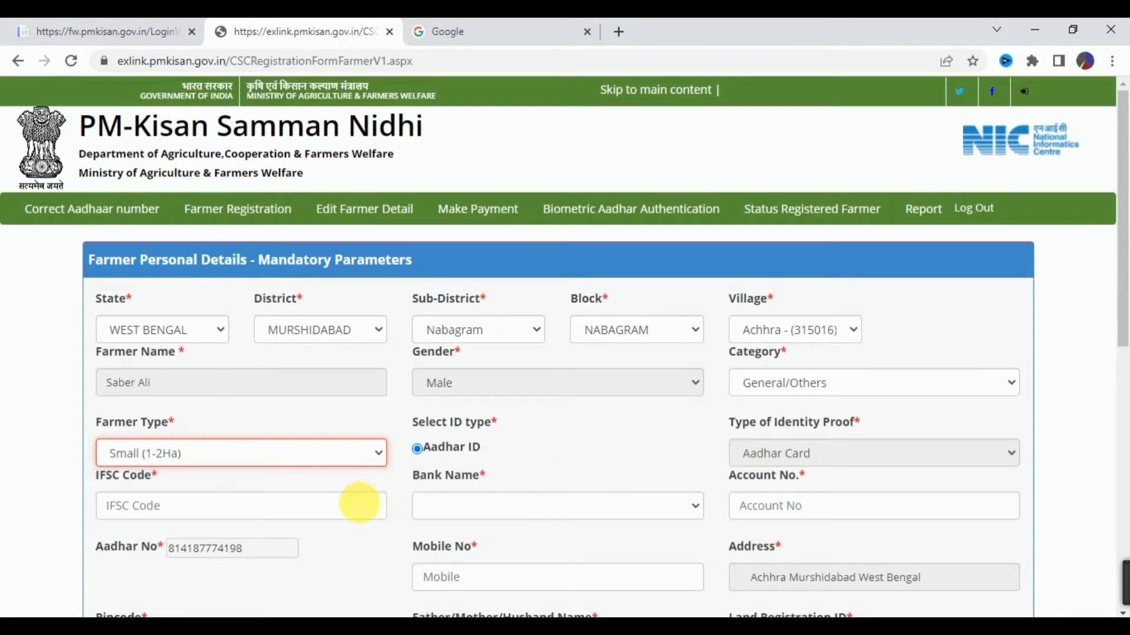
{"action": "left_click", "coordinate": [321, 509]}
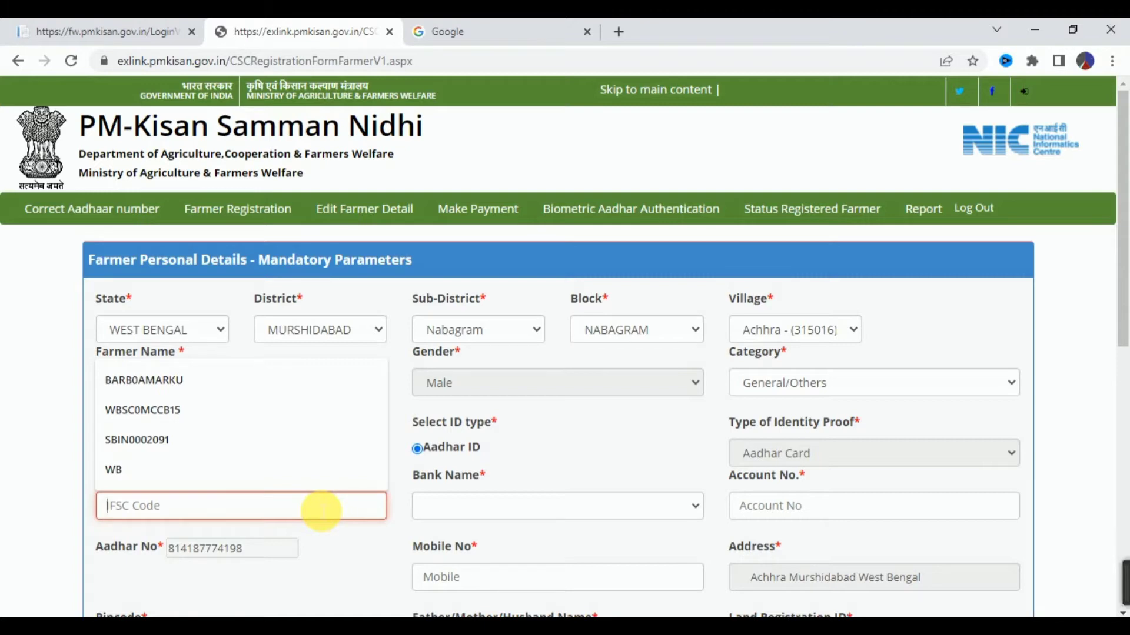
{"action": "left_click", "coordinate": [235, 376]}
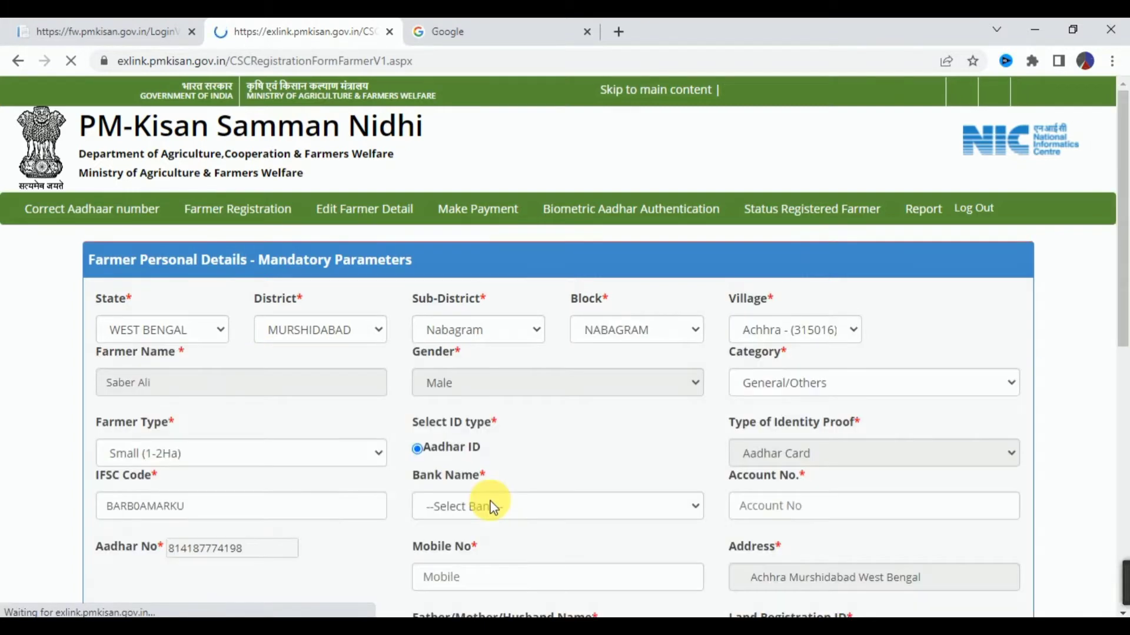
{"action": "left_click", "coordinate": [450, 507]}
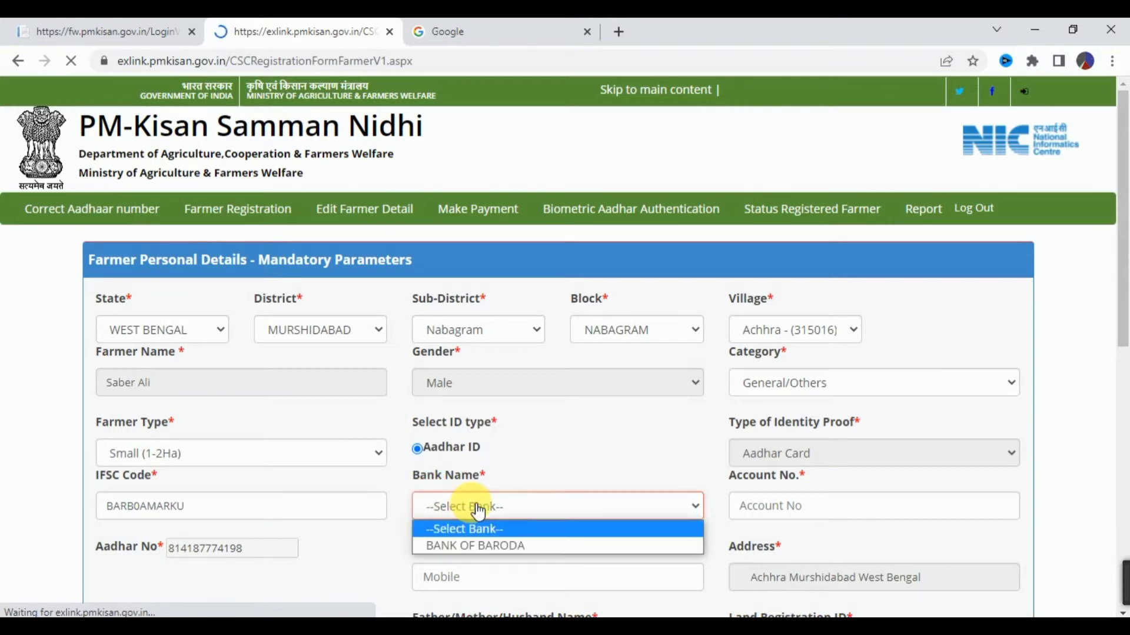
{"action": "left_click", "coordinate": [477, 546]}
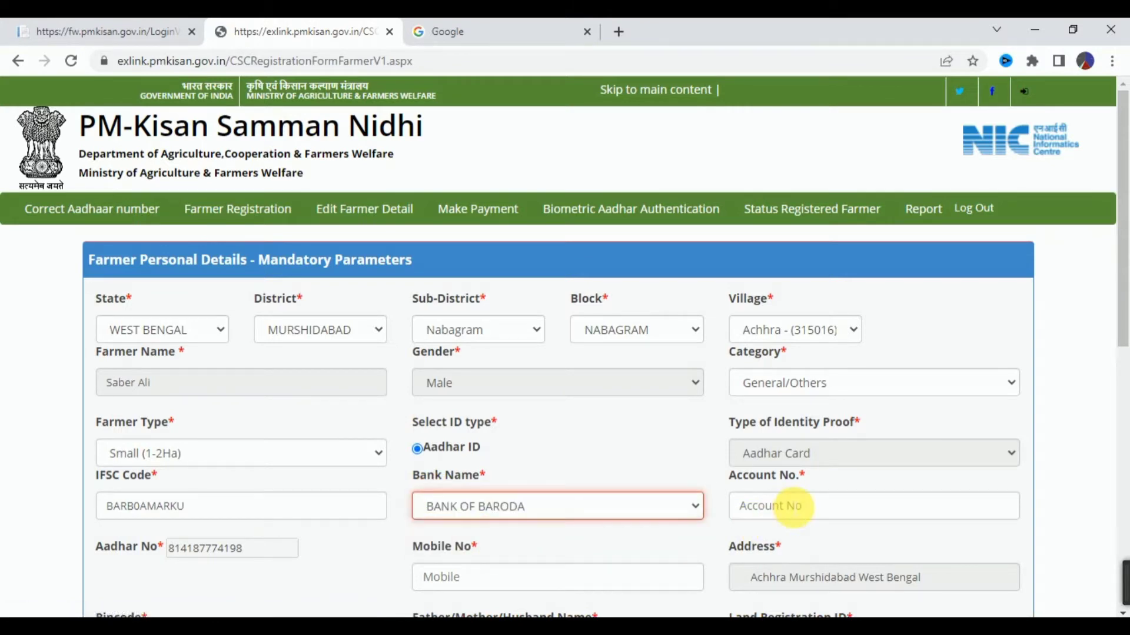
- Enter the farmer's bank account number
{"action": "left_click", "coordinate": [793, 506]}
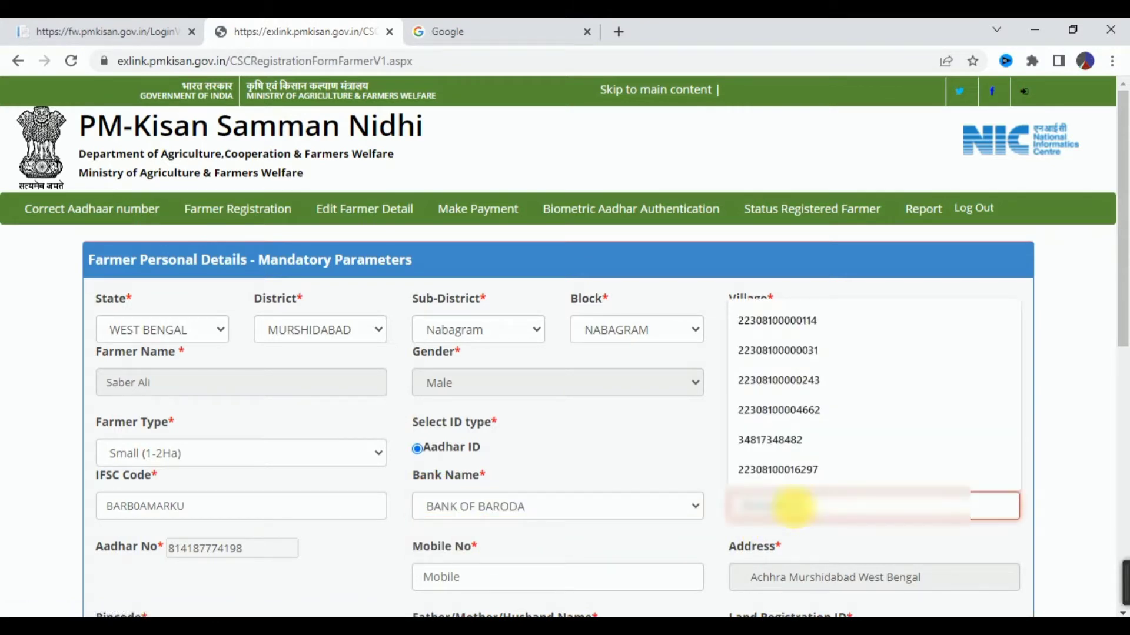
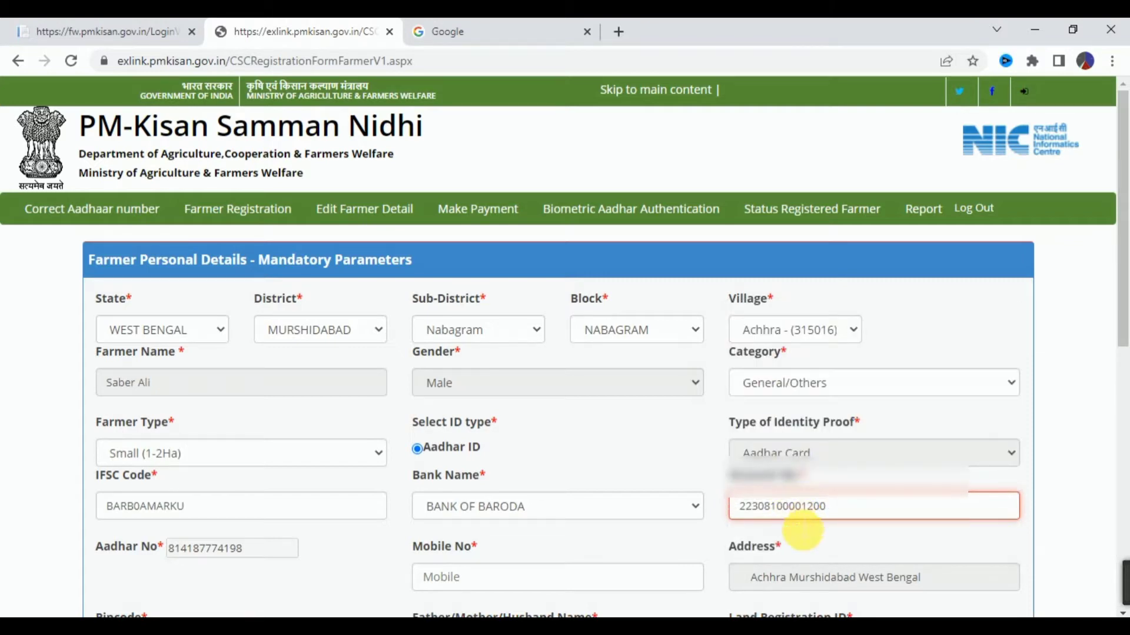
{"action": "scroll", "coordinate": [765, 529], "scroll_direction": "down", "scroll_amount": 1}
- Enter the farmer's mobile number
{"action": "left_click", "coordinate": [637, 497]}
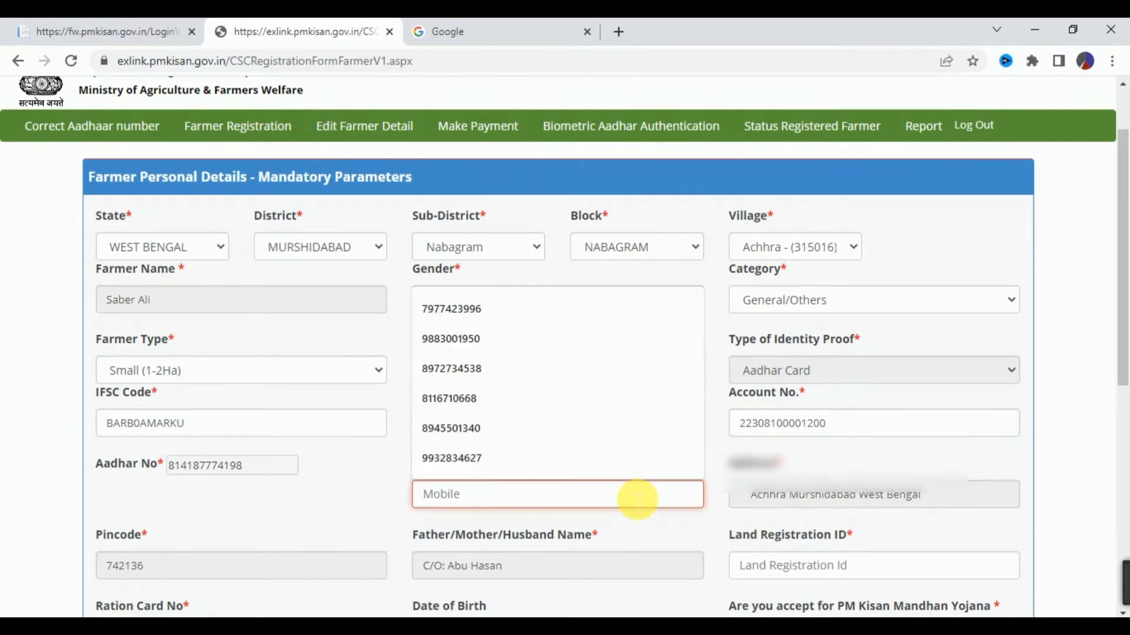
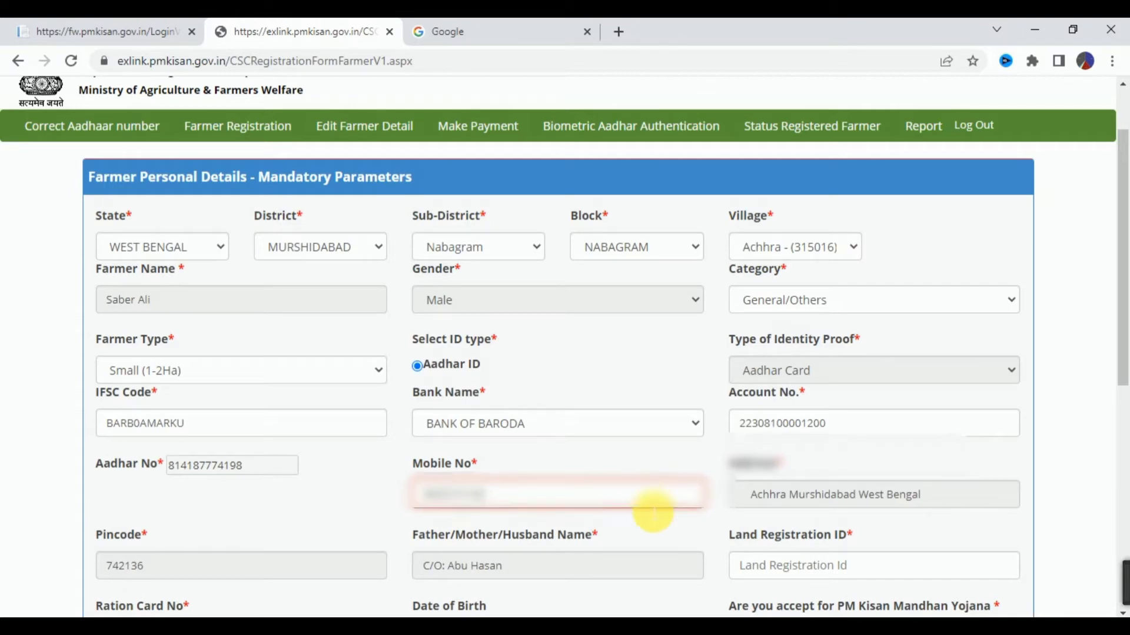
{"action": "scroll", "coordinate": [647, 511], "scroll_direction": "down", "scroll_amount": 1}
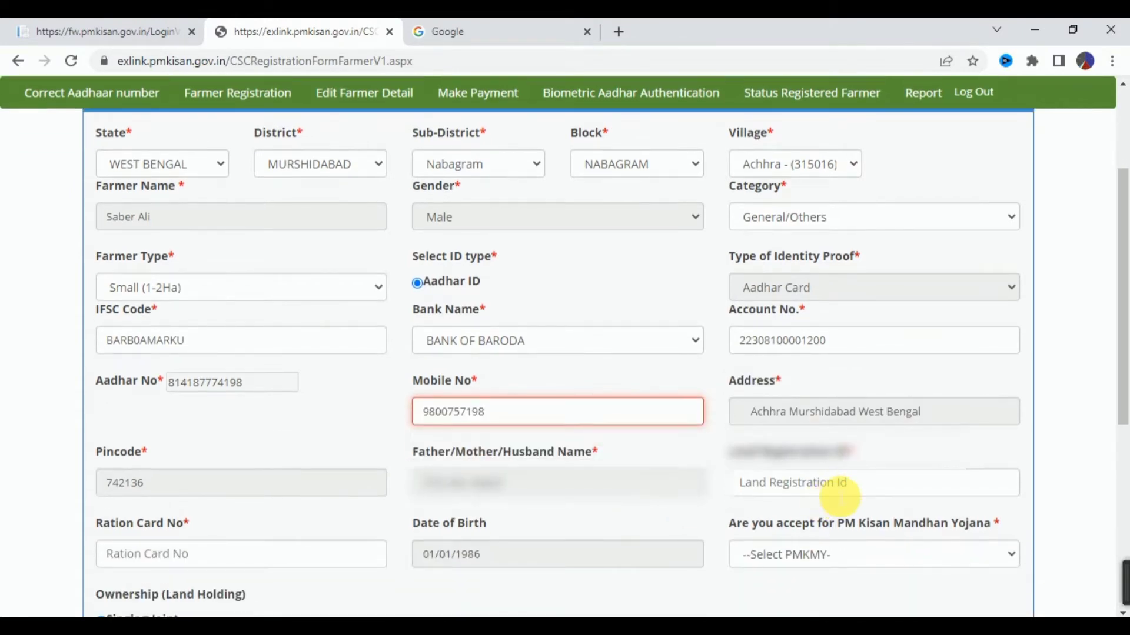
- Enter the farmer's land registration ID and ration card number
{"action": "left_click", "coordinate": [841, 499]}
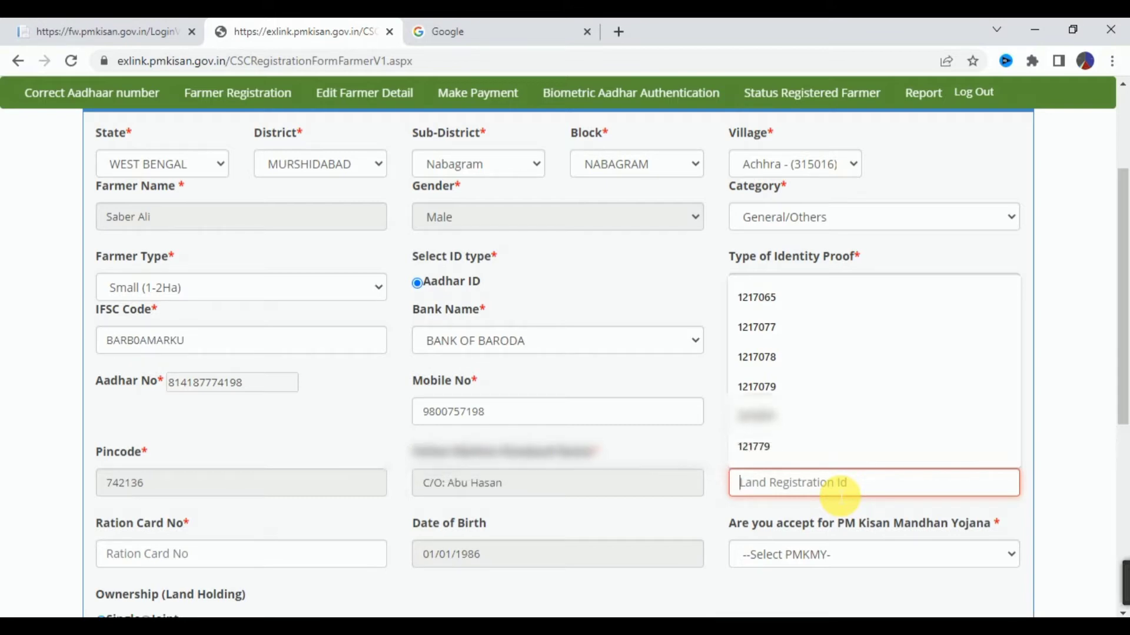
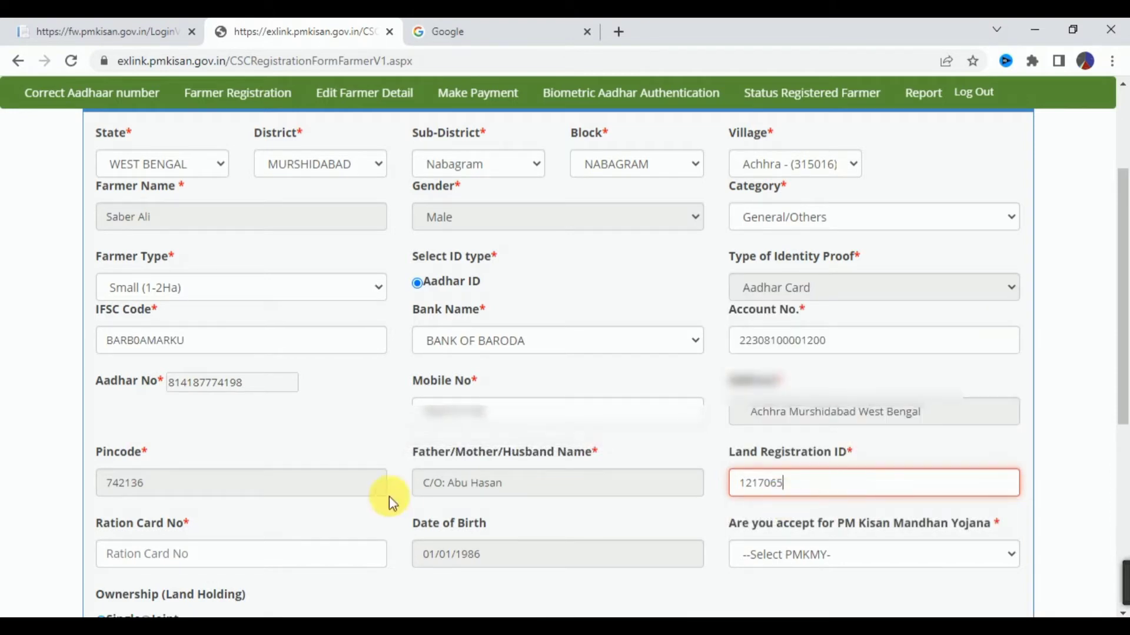
{"action": "left_click", "coordinate": [290, 567]}
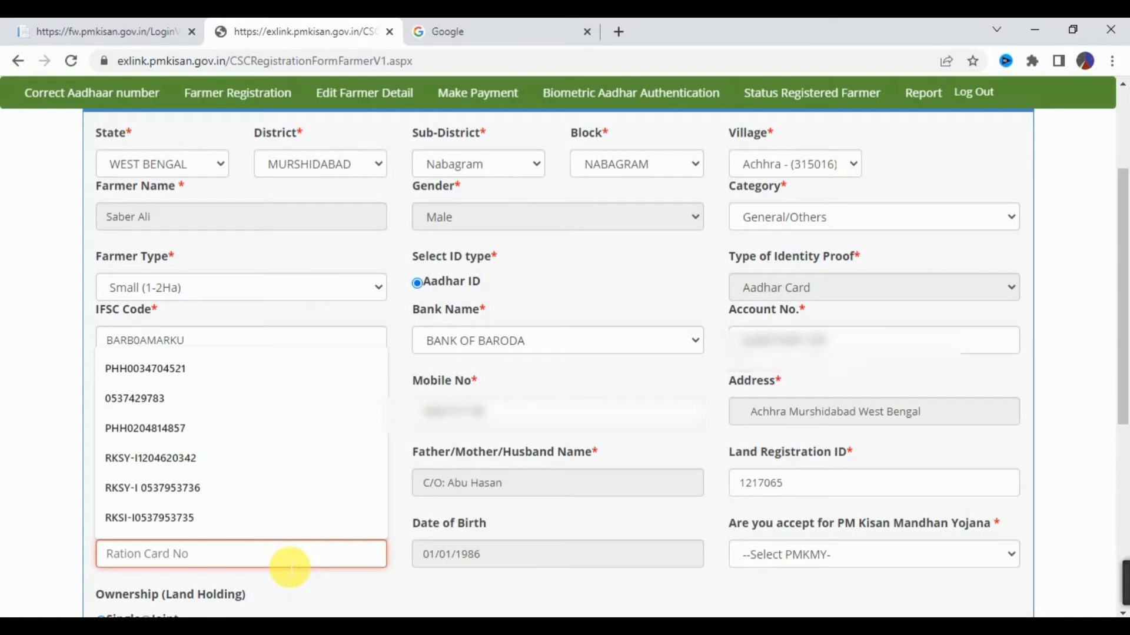
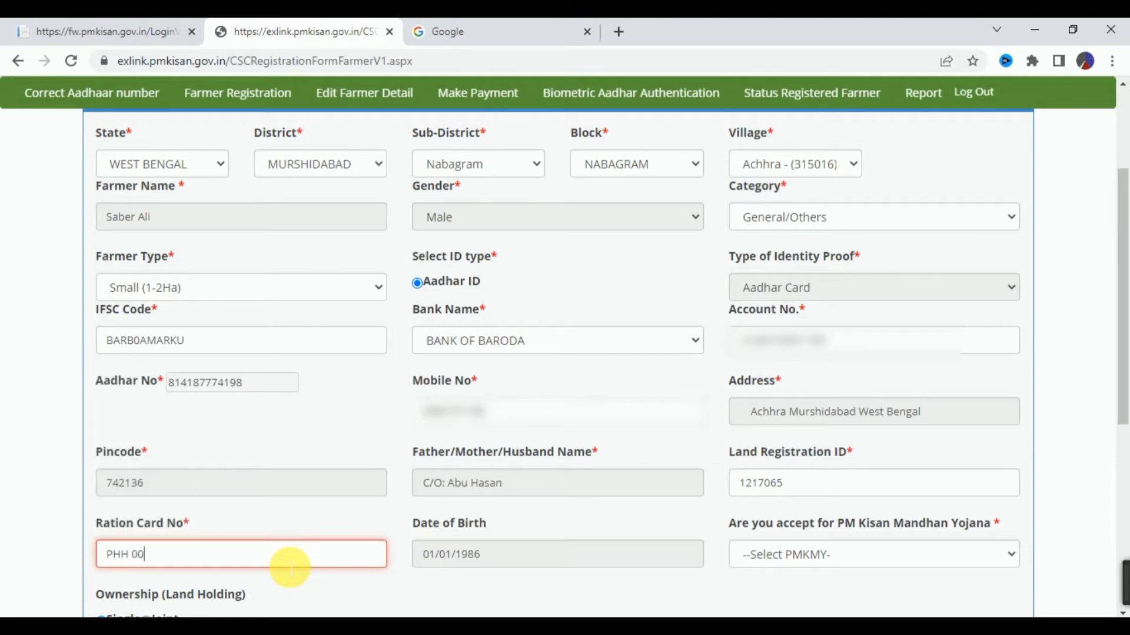
{"action": "scroll", "coordinate": [373, 575], "scroll_direction": "down", "scroll_amount": 3}
- Set PM Kisan Mandhan Yojana to Yes and add a new Ownership (Land Holding) row
{"action": "left_click", "coordinate": [782, 387]}
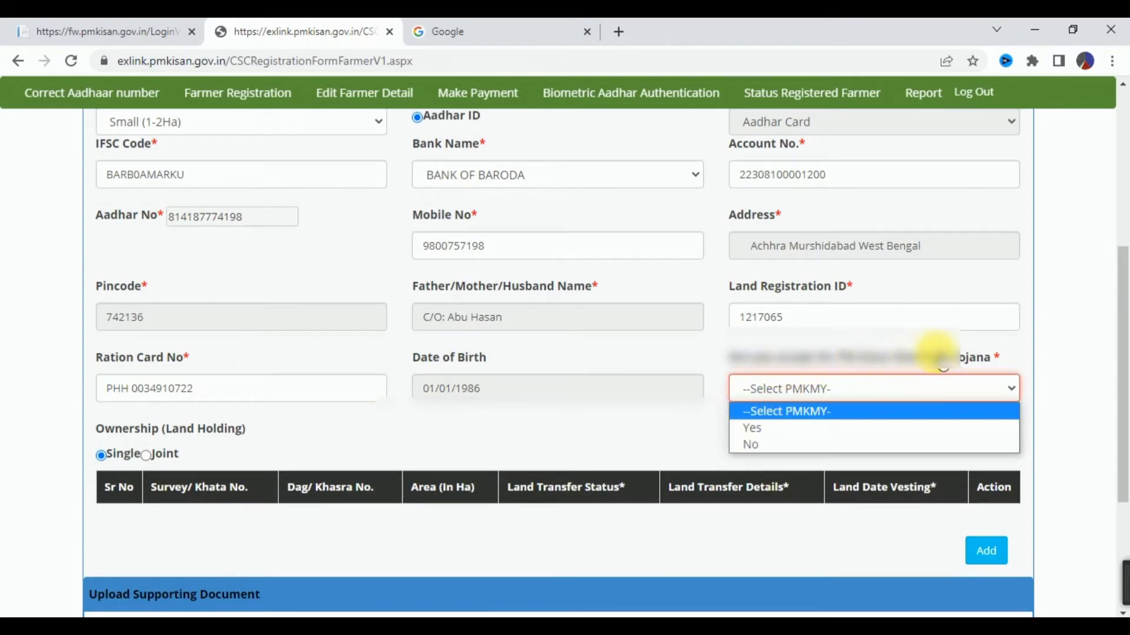
{"action": "left_click", "coordinate": [787, 435]}
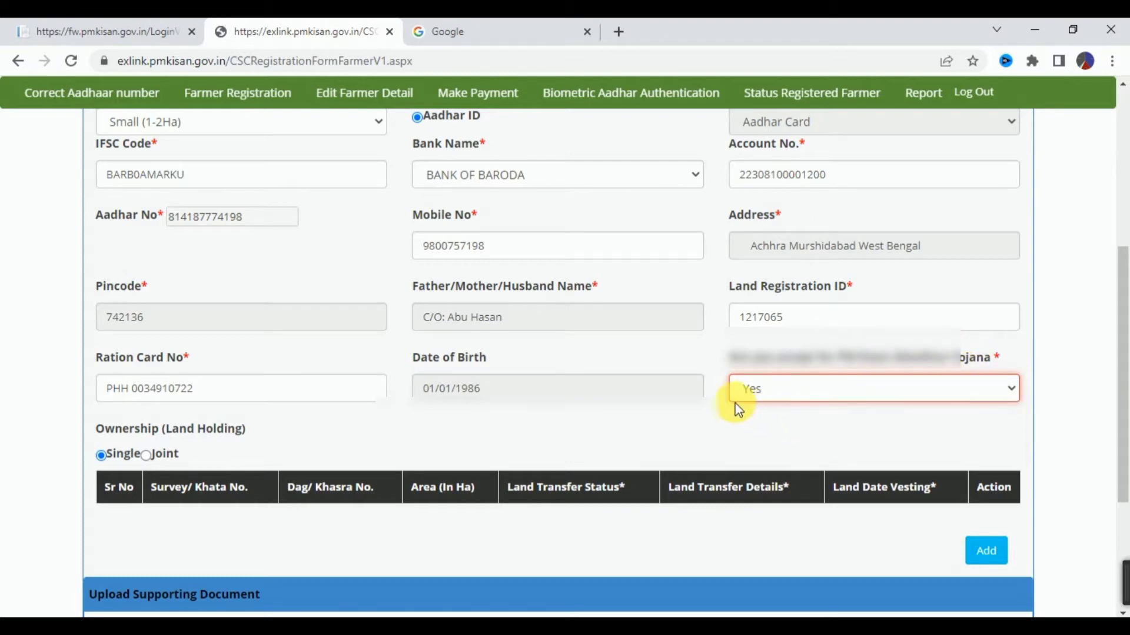
{"action": "scroll", "coordinate": [736, 411], "scroll_direction": "down", "scroll_amount": 3}
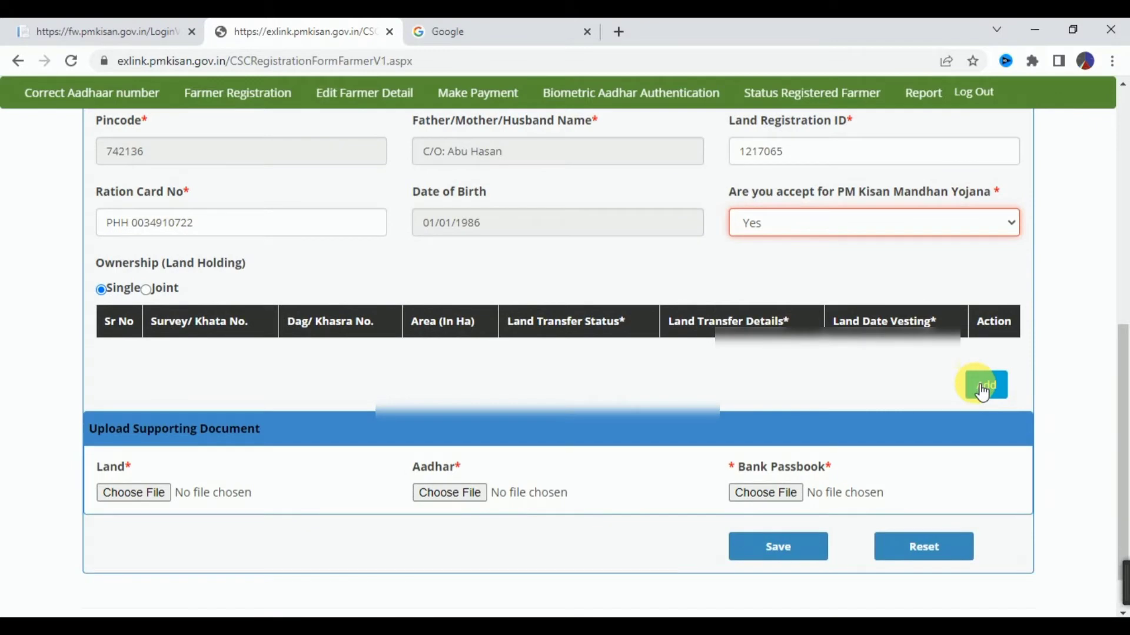
{"action": "left_click", "coordinate": [983, 388]}
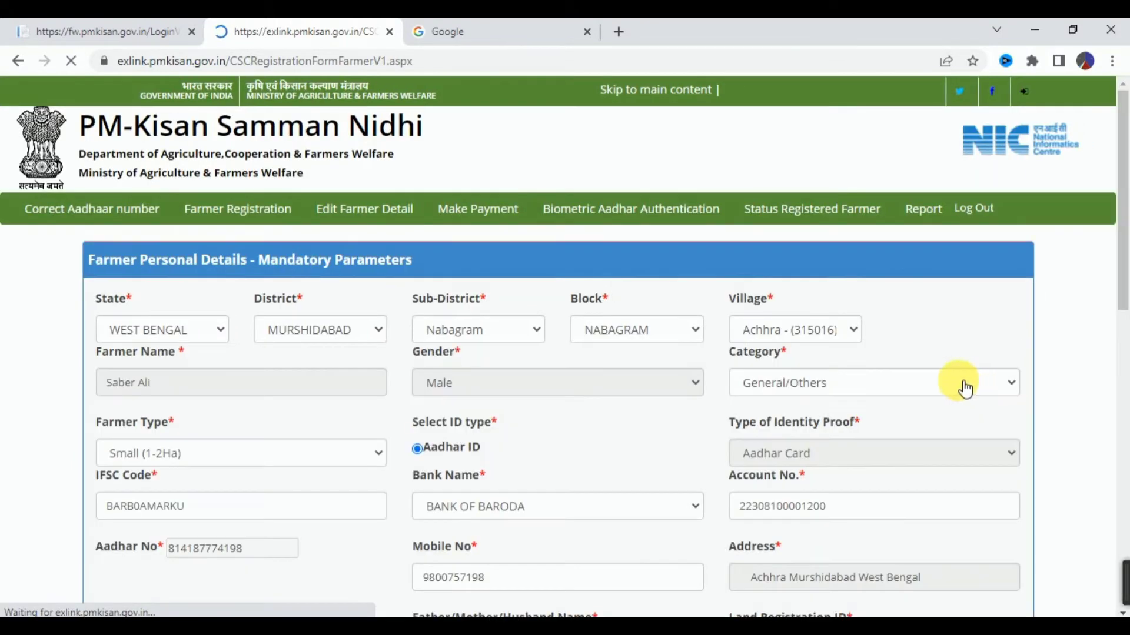
{"action": "scroll", "coordinate": [662, 373], "scroll_direction": "up", "scroll_amount": 3}
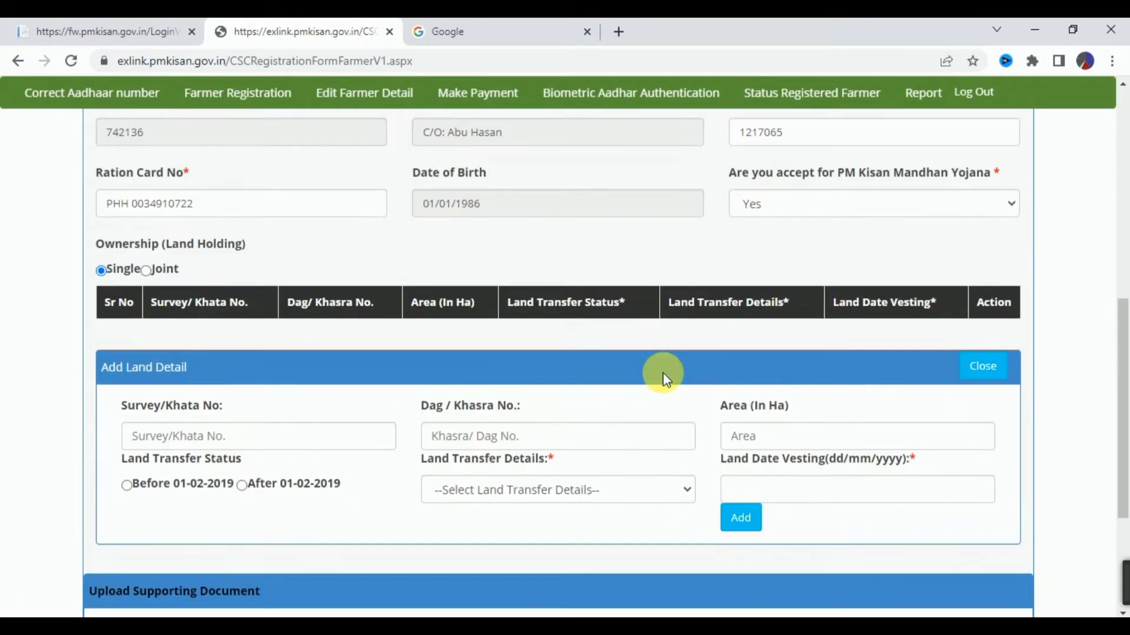
- Enter Survey/Khata No. 1105 and Dag/Khasra No. 1978 in Add Land Detail
{"action": "left_click", "coordinate": [253, 434]}
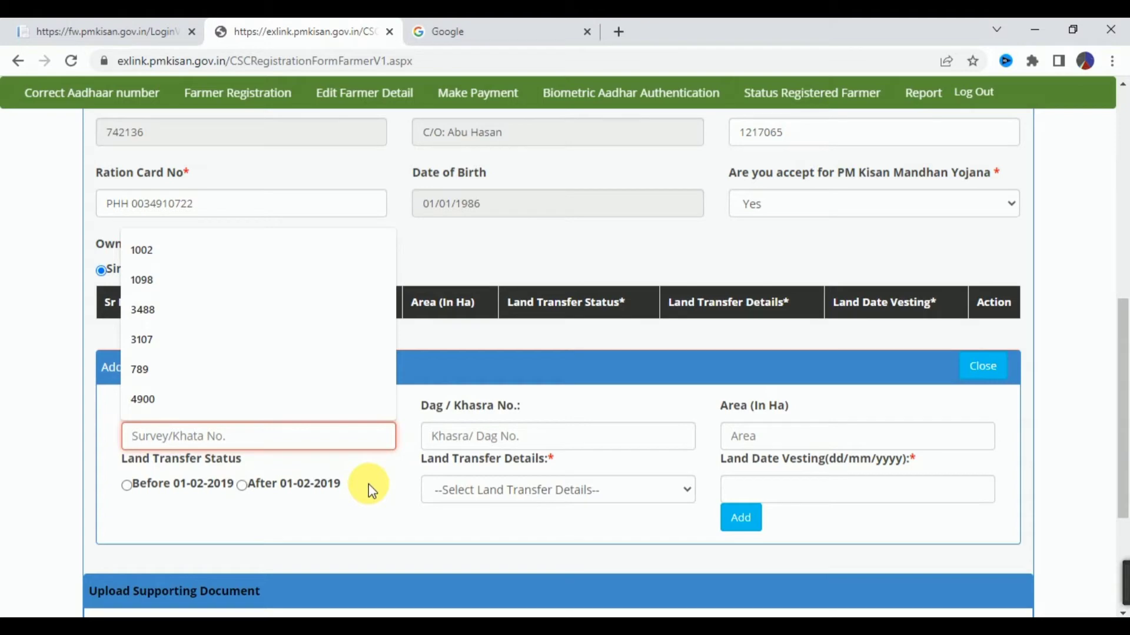
{"action": "type", "text": "11"}
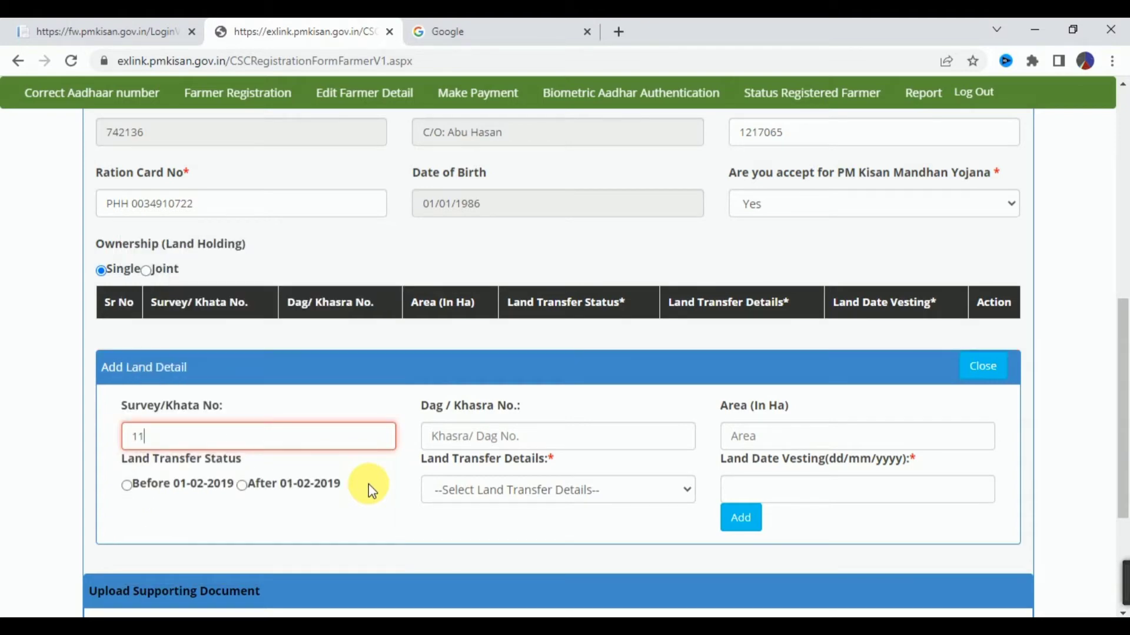
{"action": "type", "text": "05"}
{"action": "left_click", "coordinate": [579, 445]}
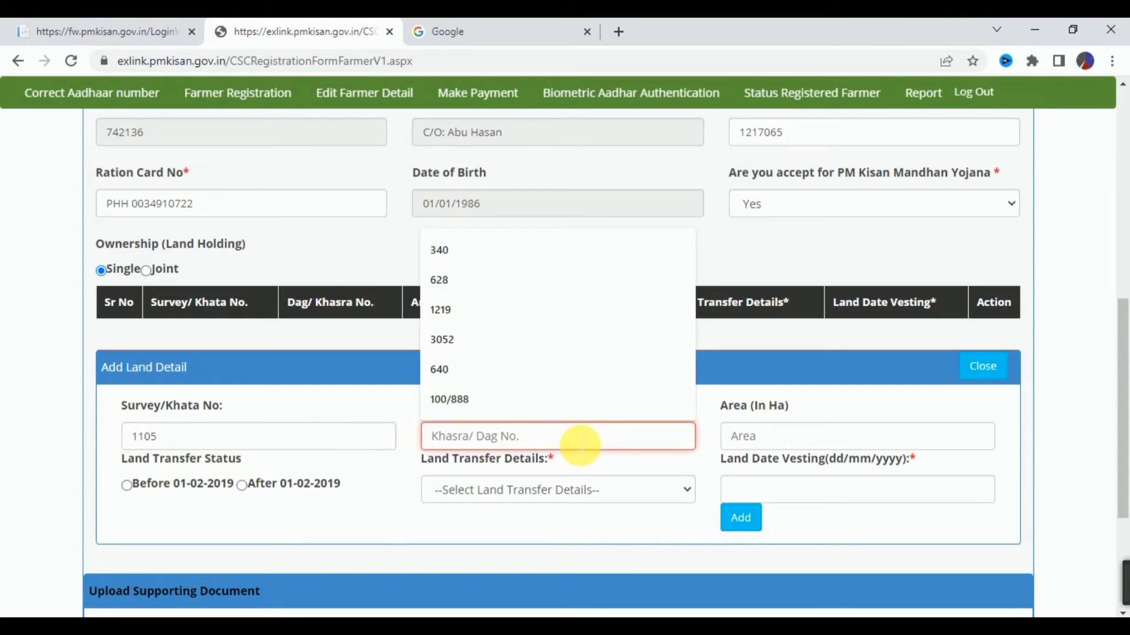
{"action": "type", "text": "19"}
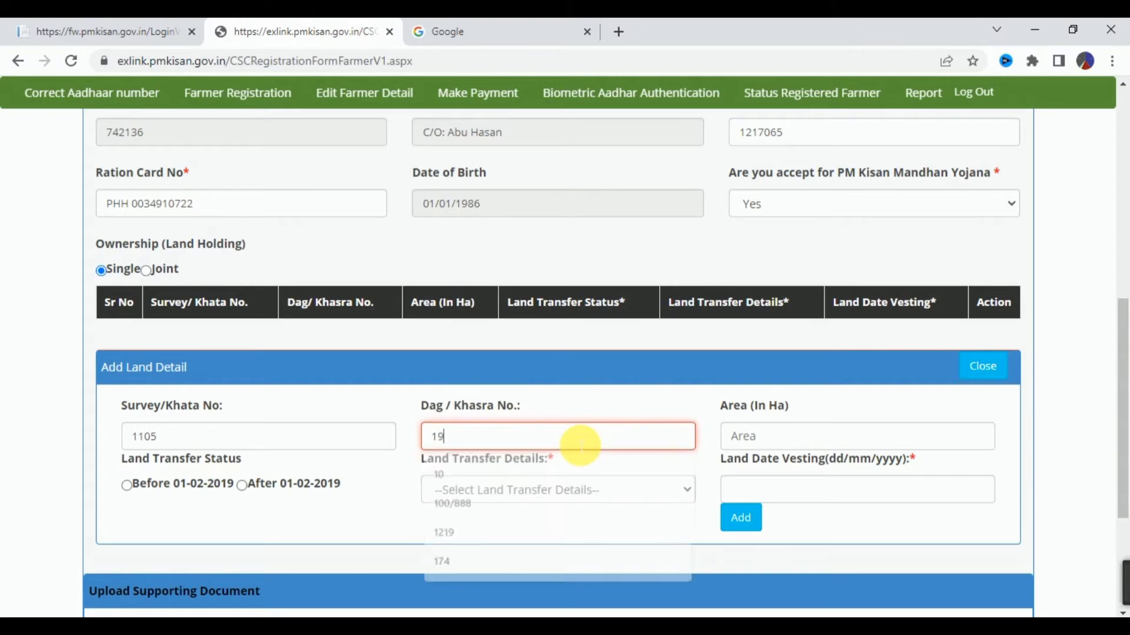
{"action": "type", "text": "78"}
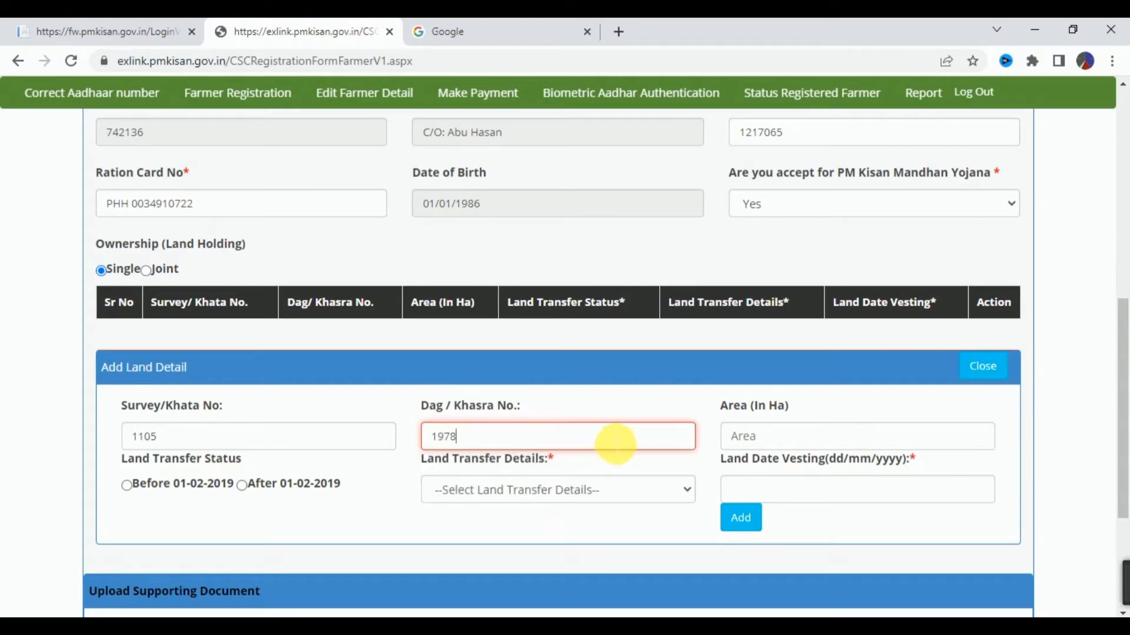
{"action": "left_click", "coordinate": [786, 442]}
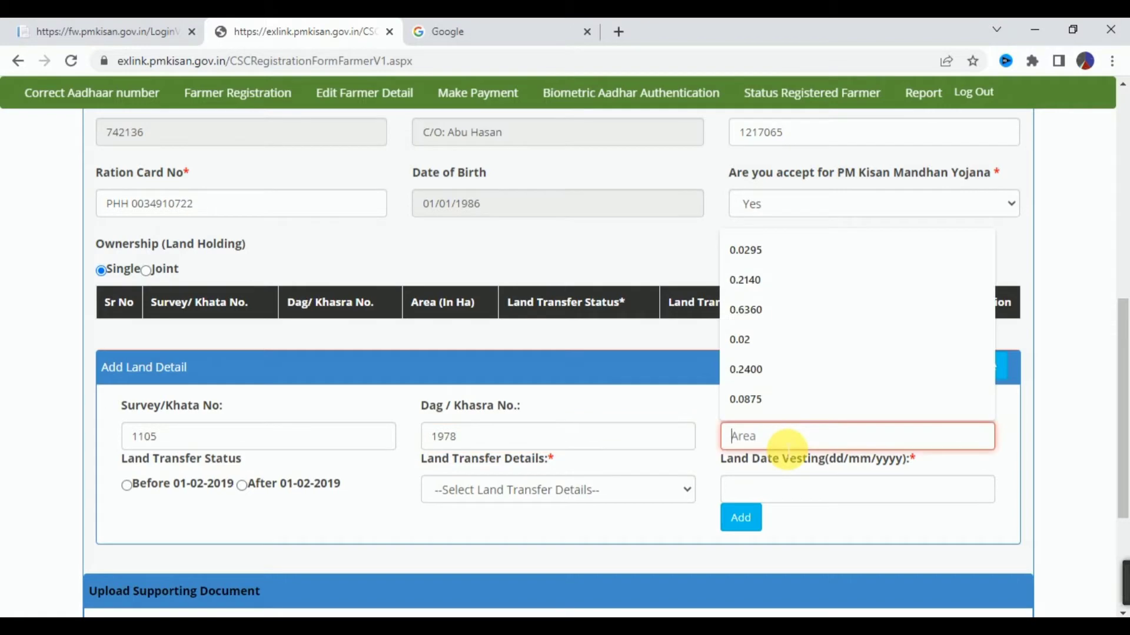
- Set the land area to 0.1700 hectares
{"action": "left_click", "coordinate": [674, 460]}
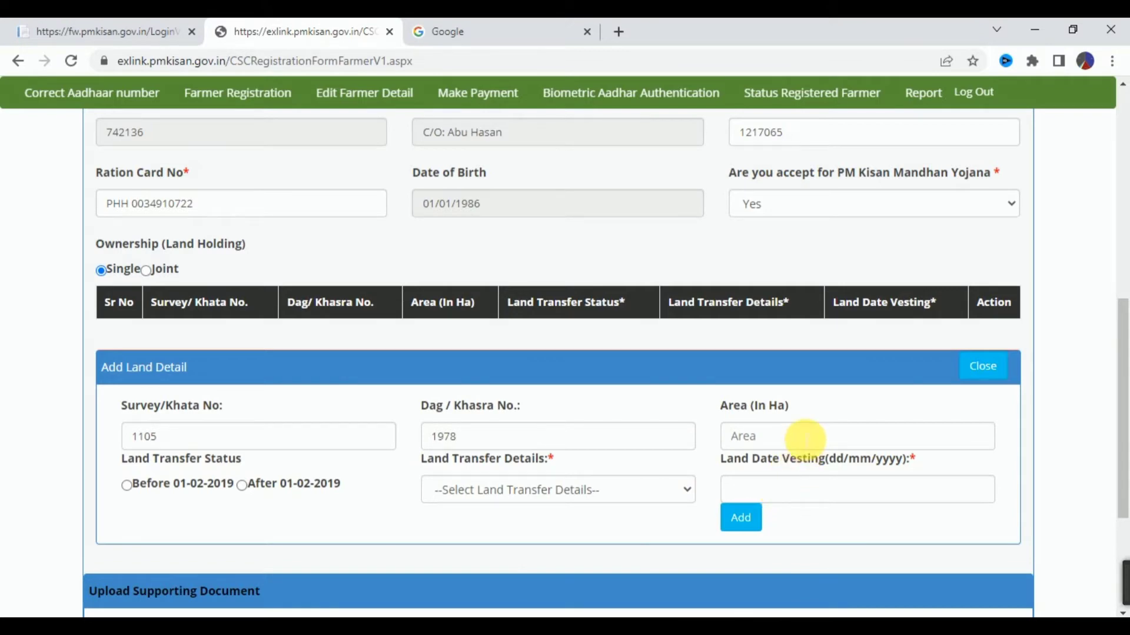
{"action": "left_click", "coordinate": [806, 438]}
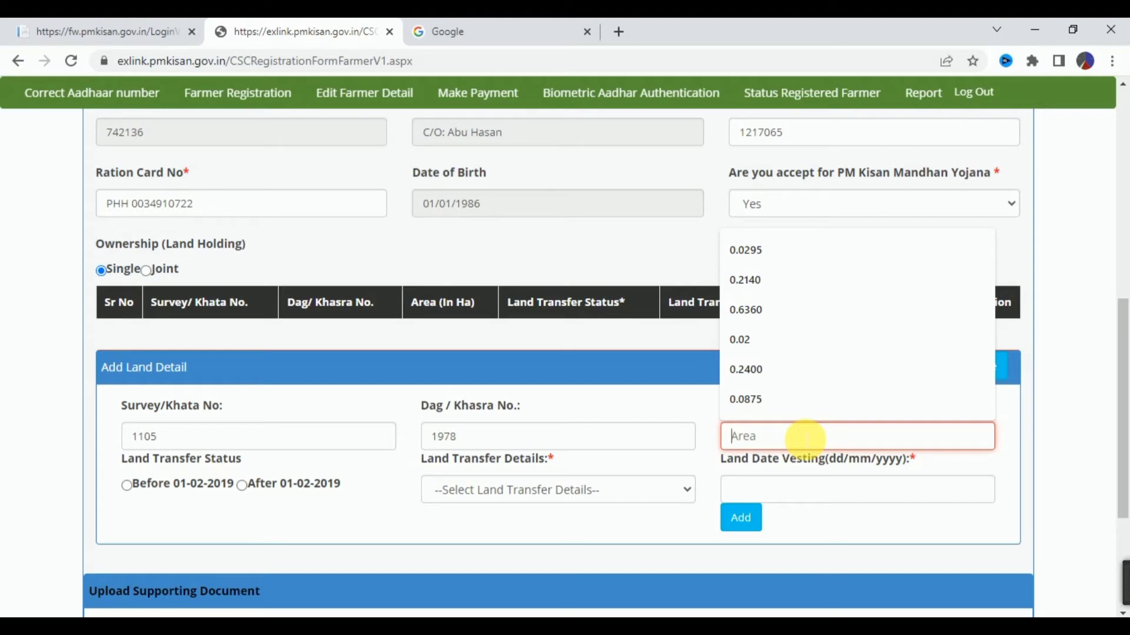
{"action": "type", "text": "07"}
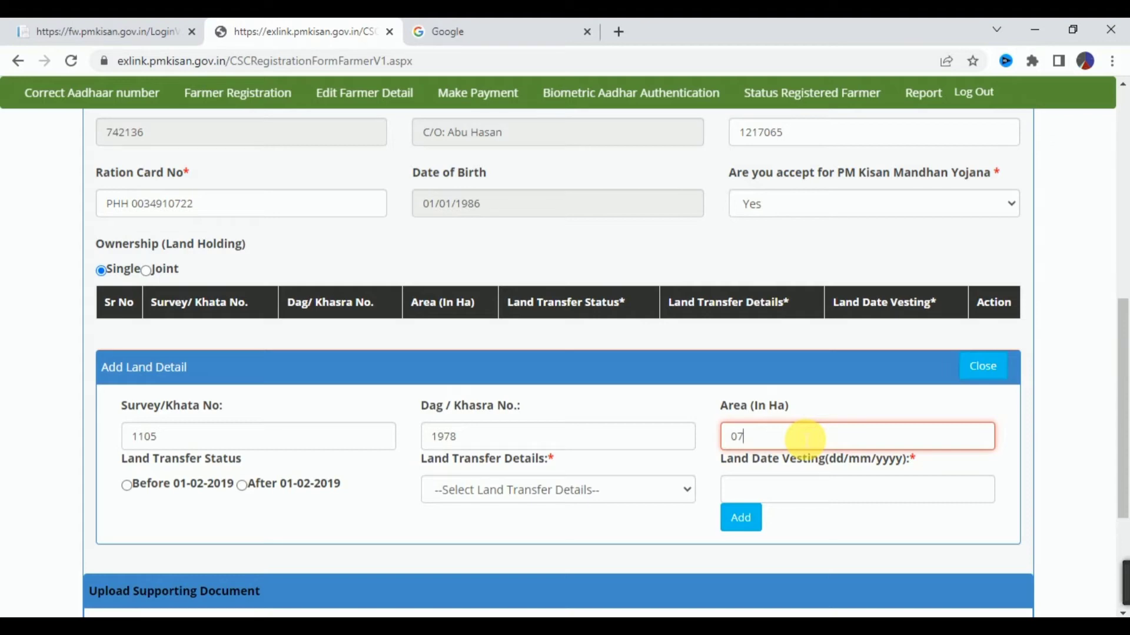
{"action": "key", "text": "BackSpace"}
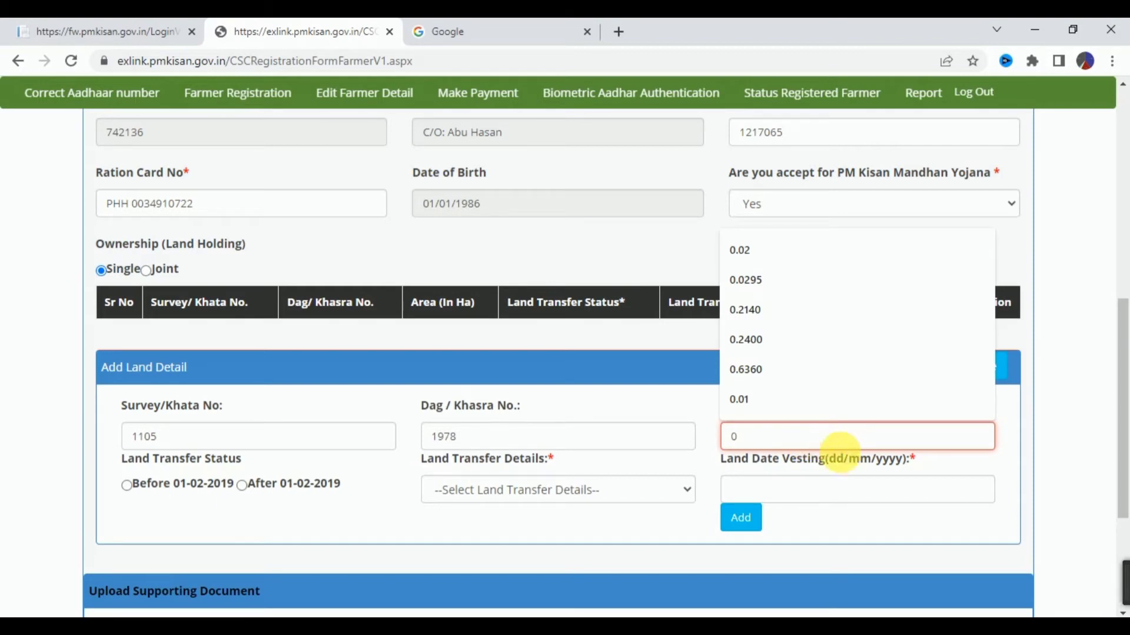
{"action": "left_click", "coordinate": [808, 441]}
{"action": "left_click", "coordinate": [811, 445]}
{"action": "left_click_drag", "start_coordinate": [811, 445], "coordinate": [714, 447]}
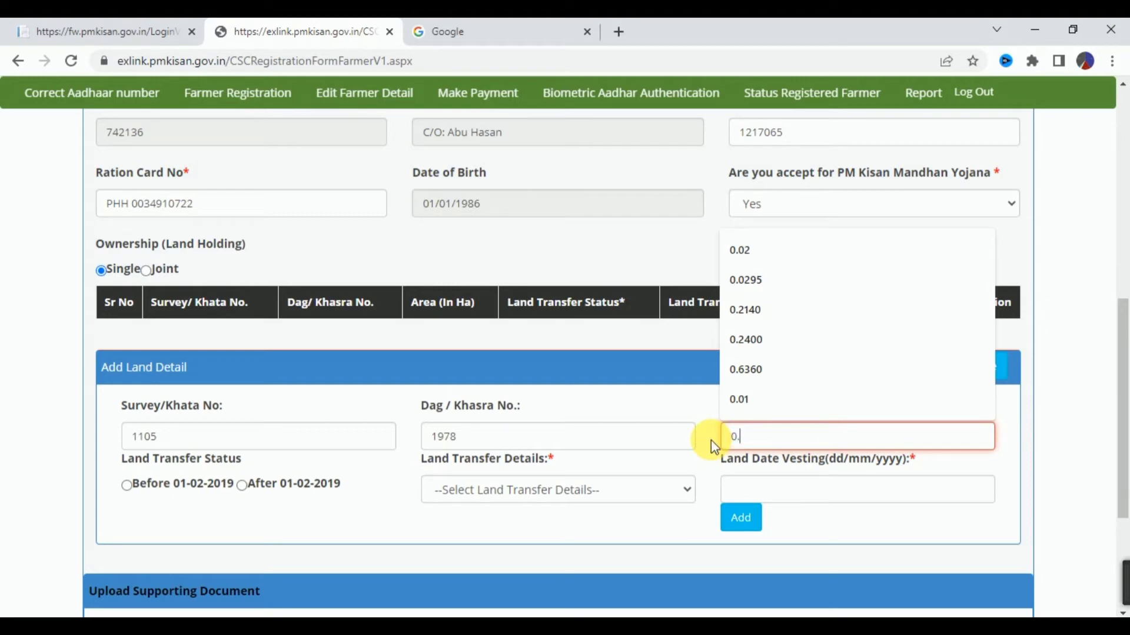
{"action": "type", "text": "0.1"}
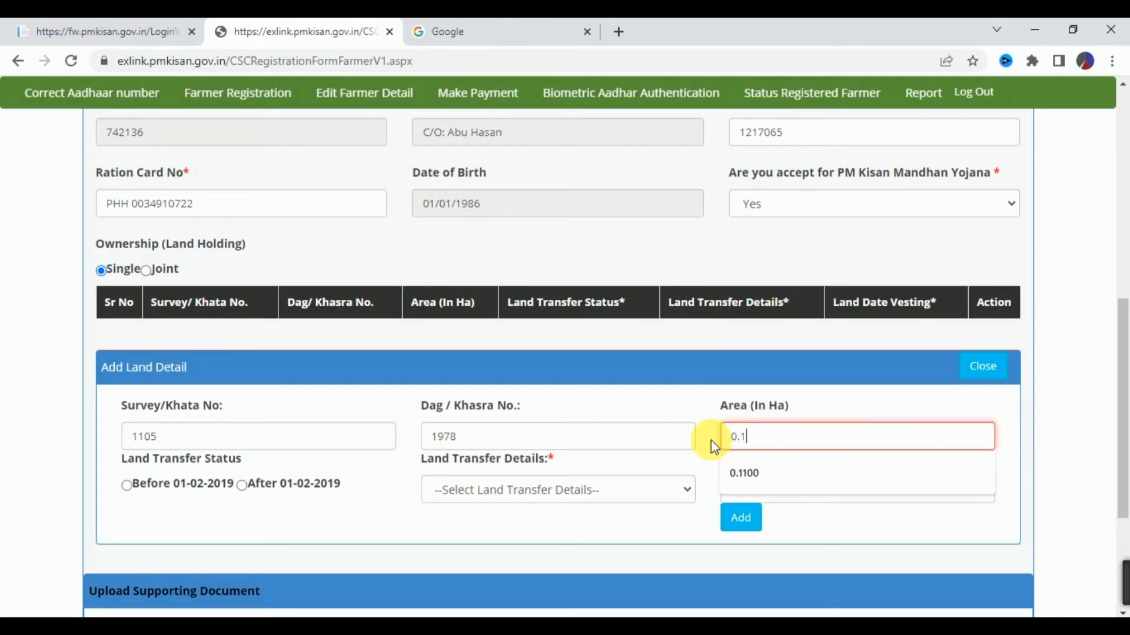
{"action": "type", "text": "700"}
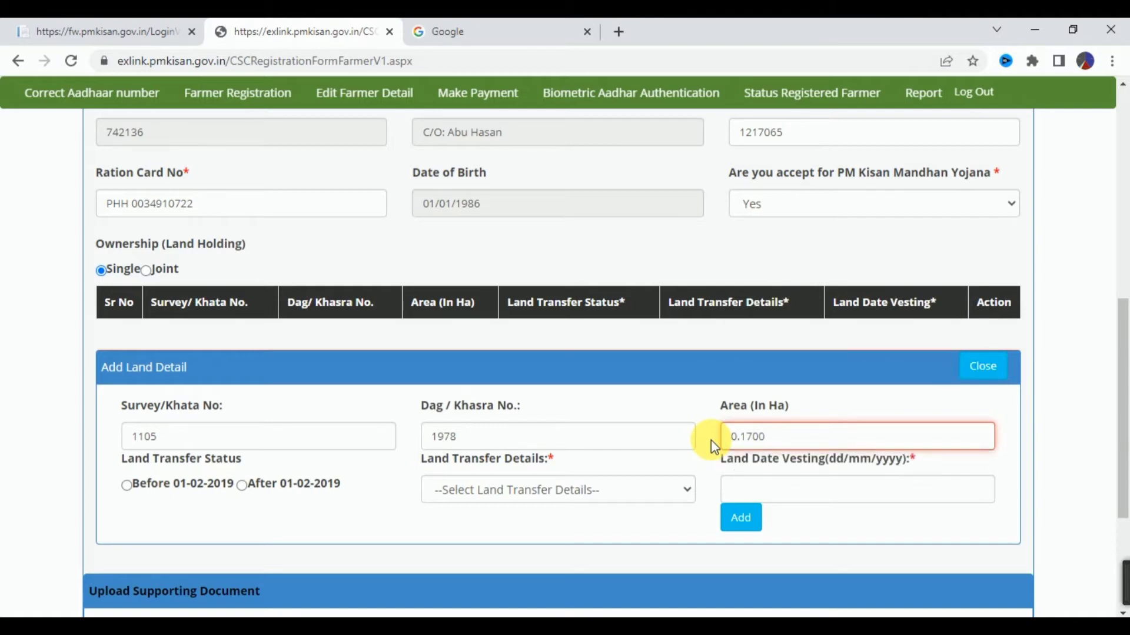
- Mark the land as transferred before 01-02-2019 via Purchase of Land
{"action": "left_click", "coordinate": [127, 486]}
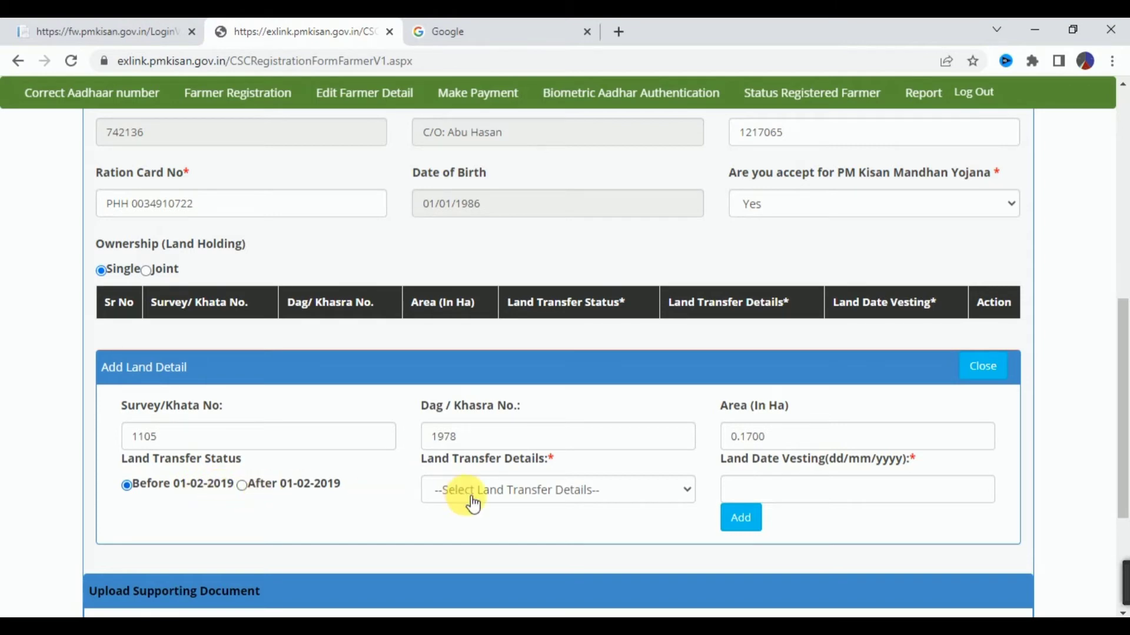
{"action": "left_click", "coordinate": [503, 498]}
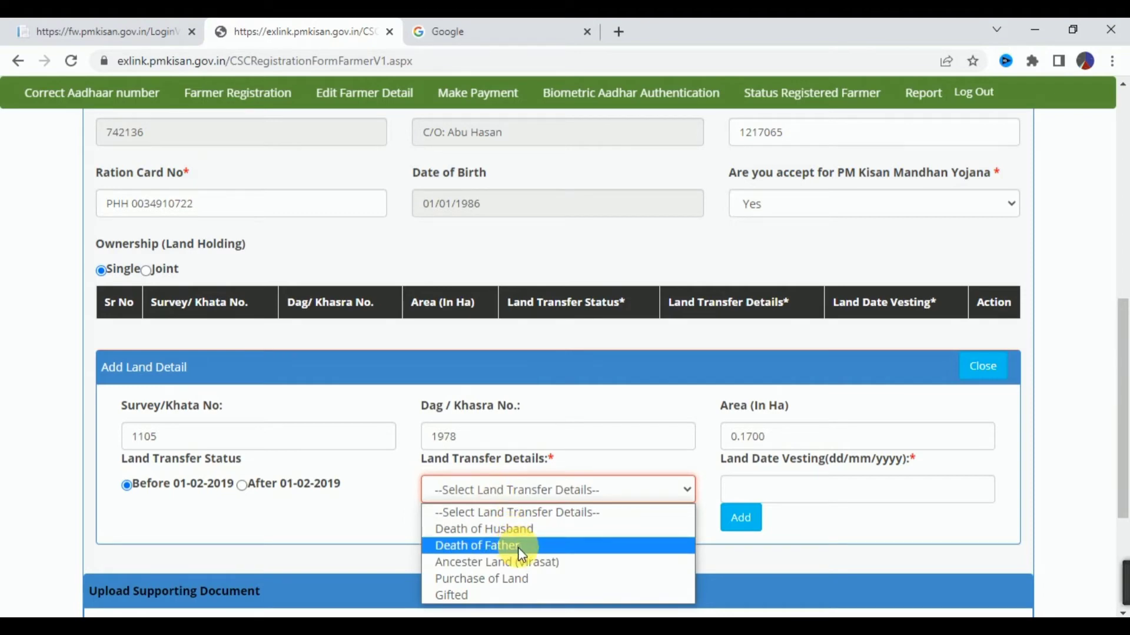
{"action": "left_click", "coordinate": [394, 514]}
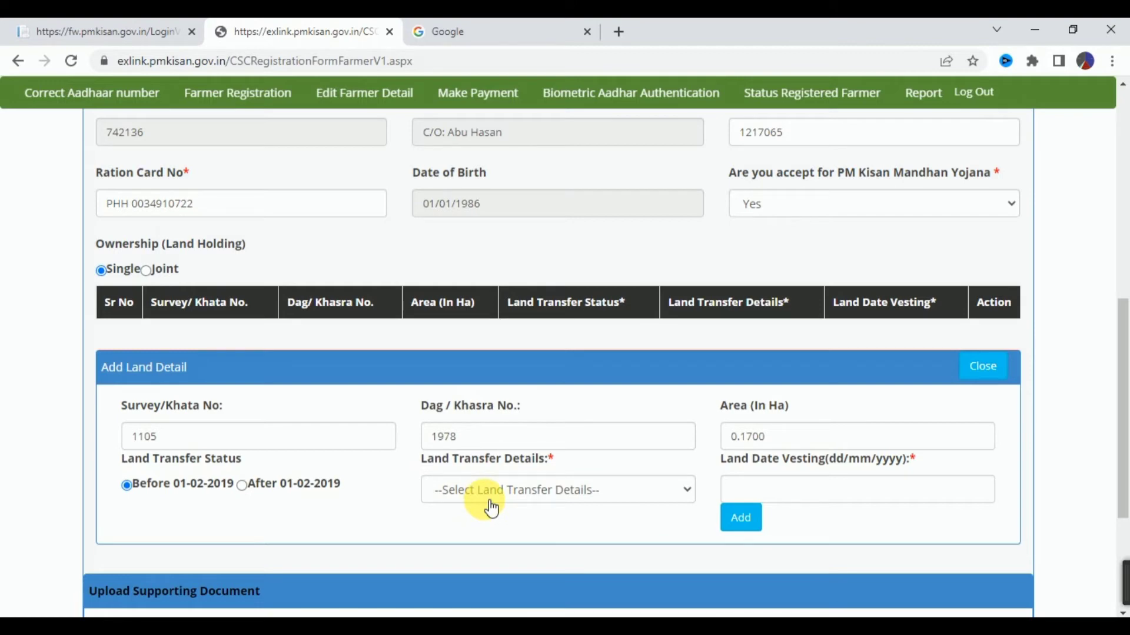
{"action": "left_click", "coordinate": [492, 506]}
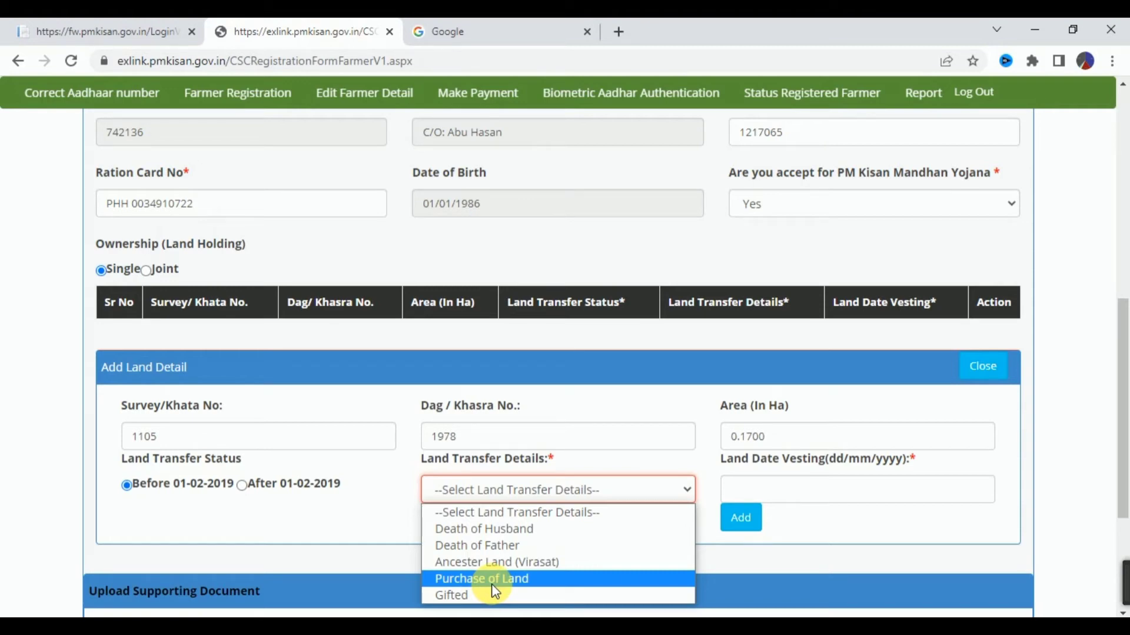
{"action": "left_click", "coordinate": [492, 582]}
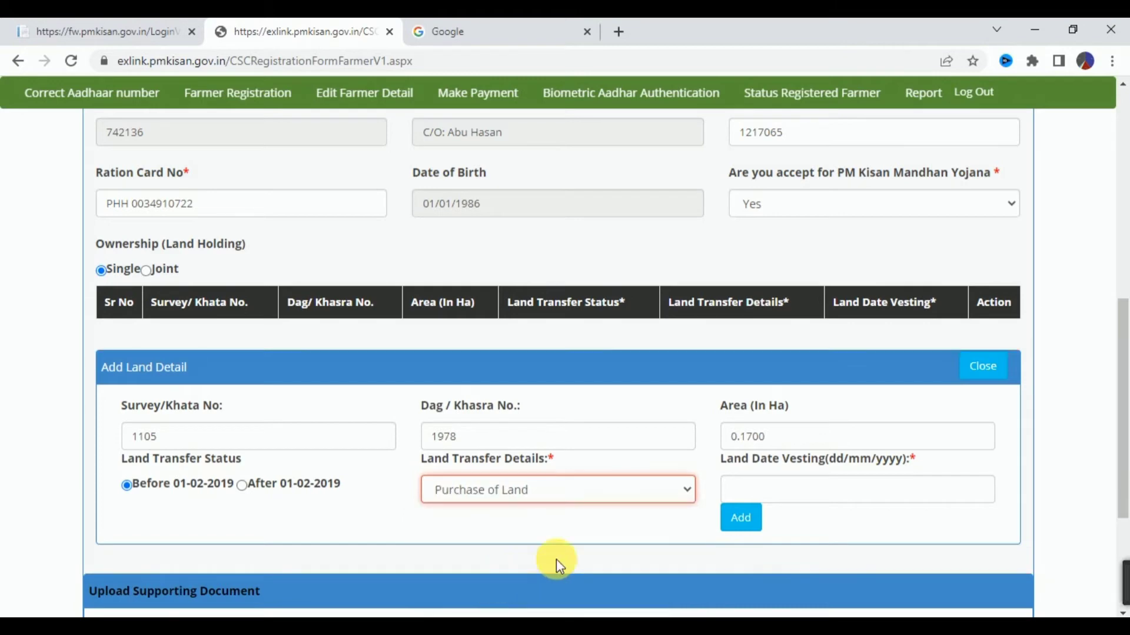
- Set the land vesting date to 07/01/2019 and add the land row
{"action": "left_click", "coordinate": [785, 500]}
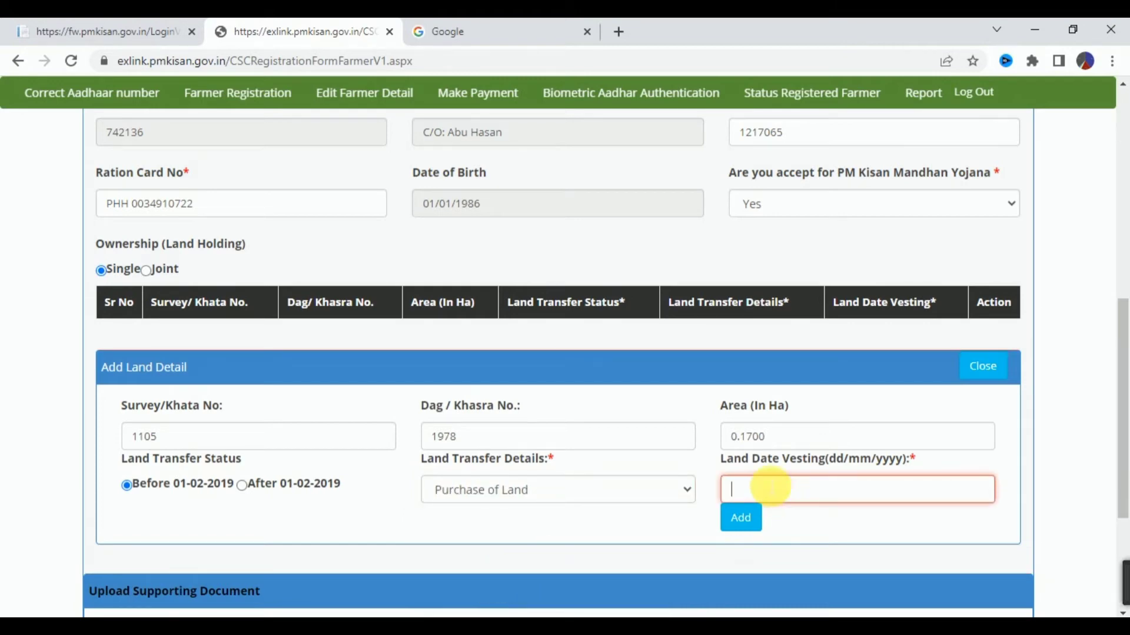
{"action": "left_click", "coordinate": [819, 465]}
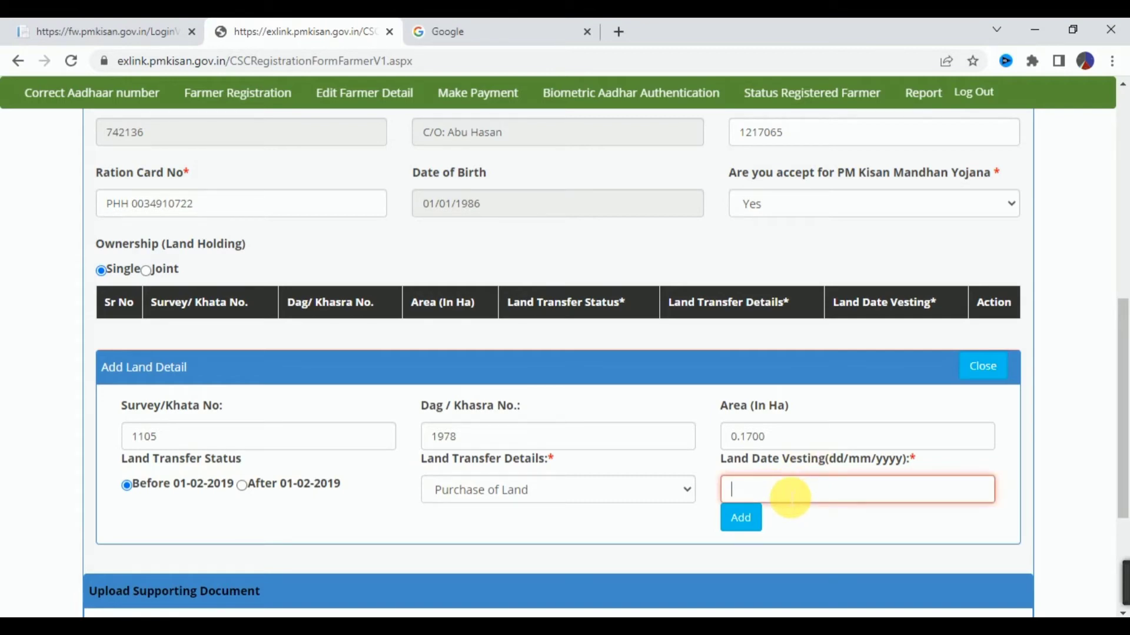
{"action": "type", "text": "07/01/2019"}
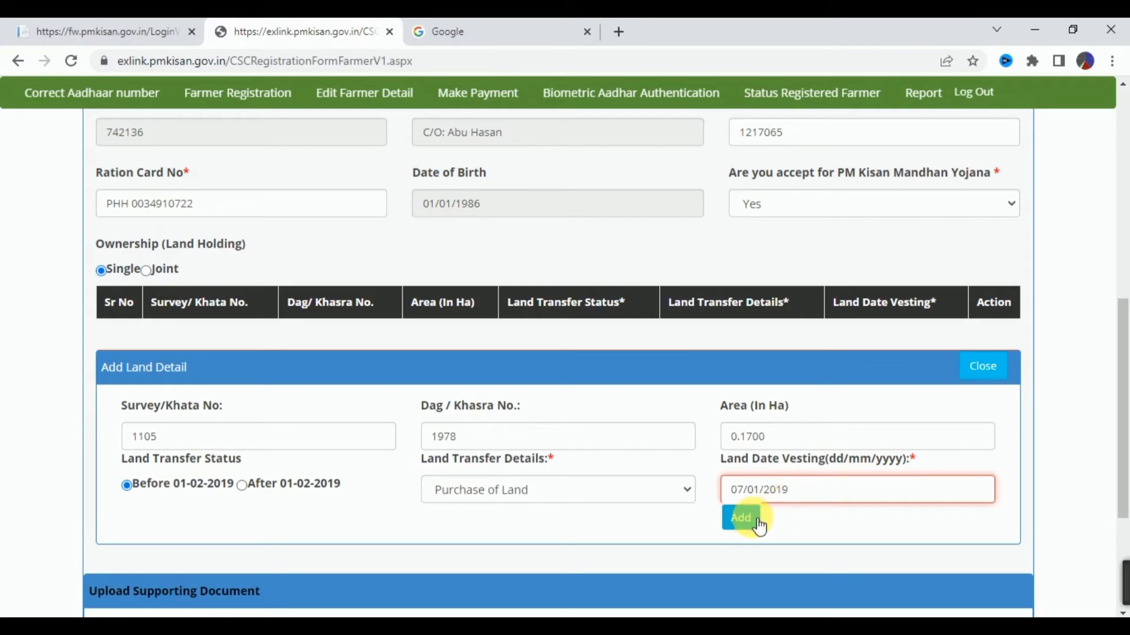
{"action": "left_click", "coordinate": [751, 520]}
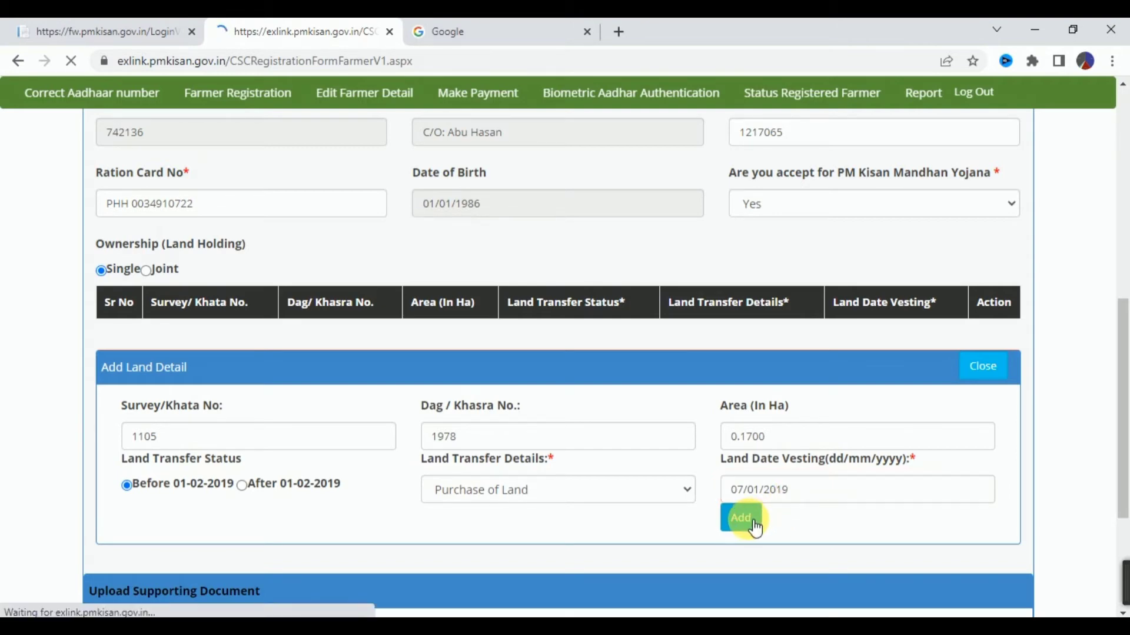
- Scroll down to the supporting-document uploads, then open and cancel the Land file picker
{"action": "scroll", "coordinate": [706, 496], "scroll_direction": "down", "scroll_amount": 10}
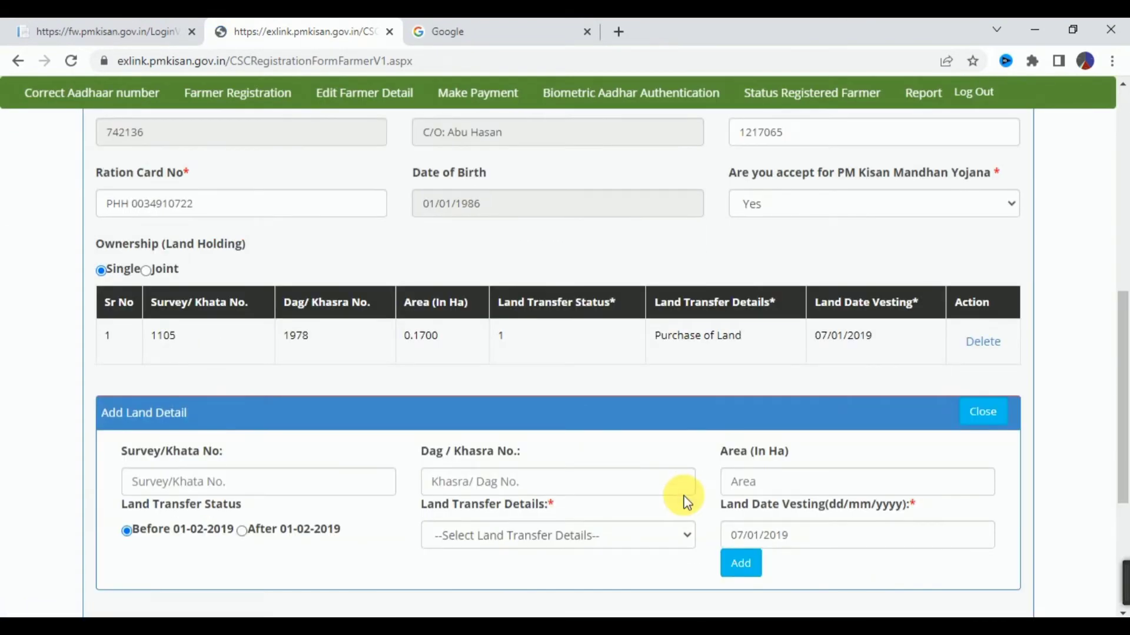
{"action": "scroll", "coordinate": [686, 502], "scroll_direction": "down", "scroll_amount": 4}
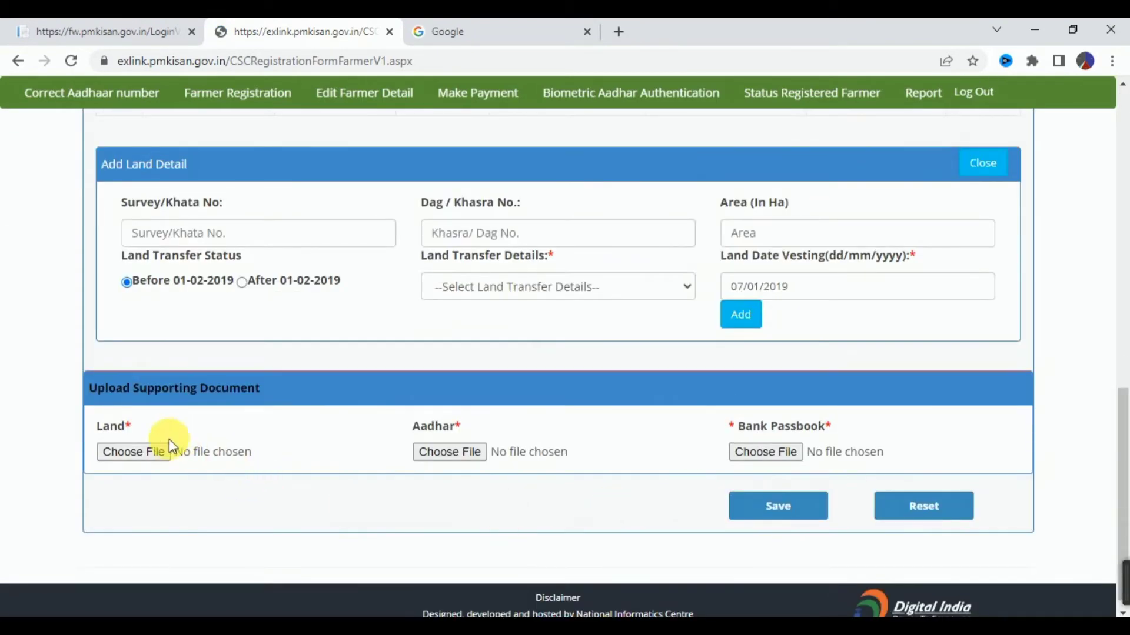
{"action": "left_click", "coordinate": [157, 453]}
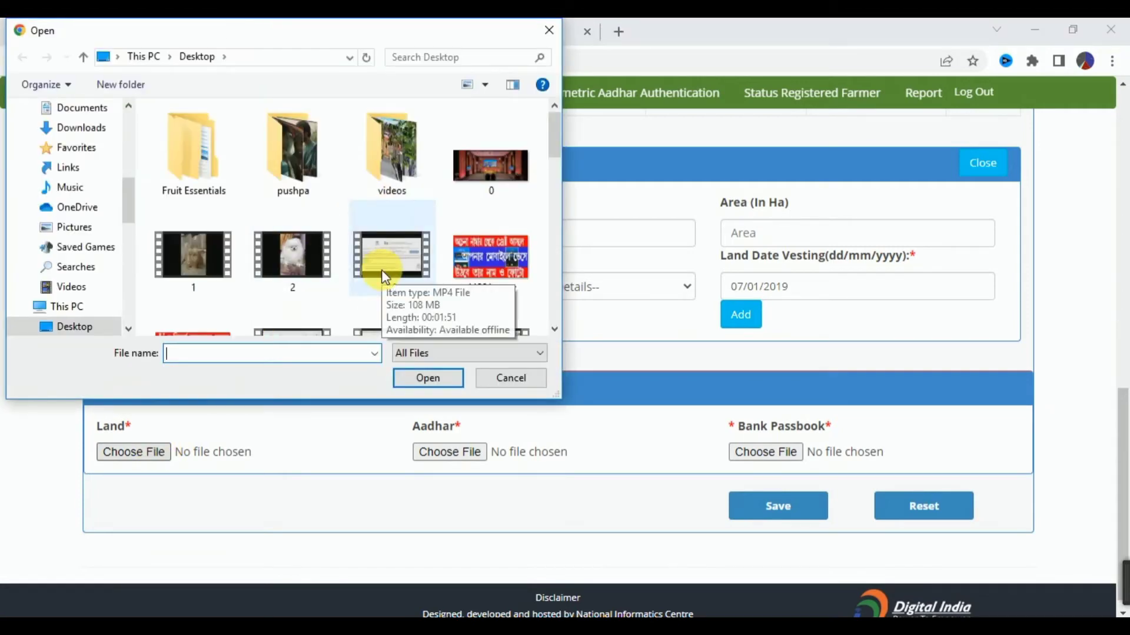
{"action": "left_click", "coordinate": [548, 31]}
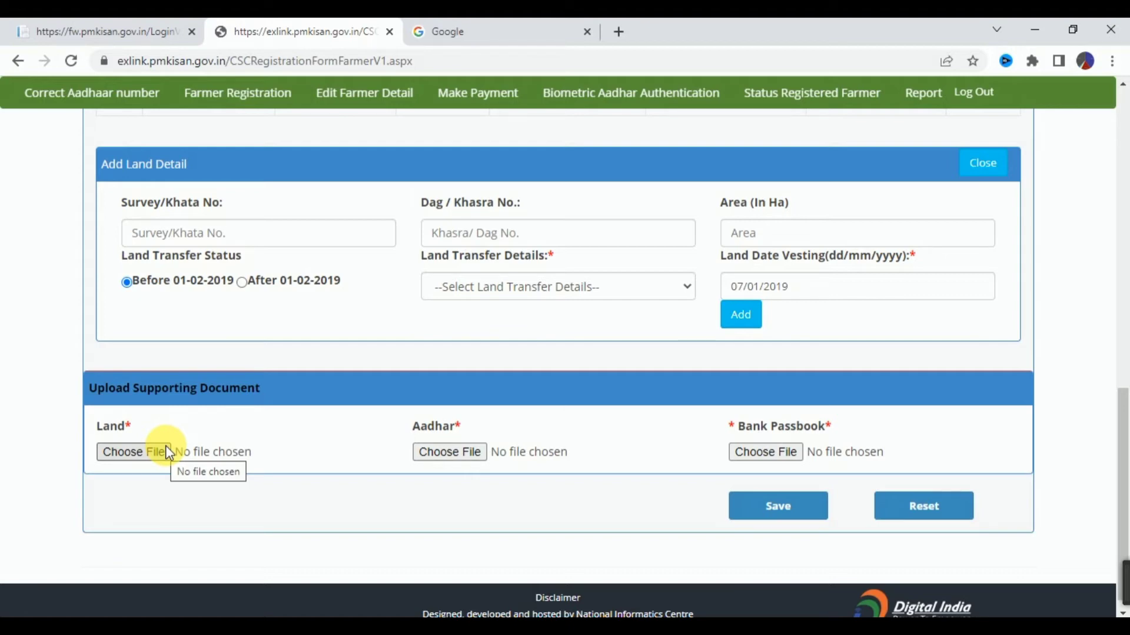
- Restore down the browser and launch EPSON Scan from the desktop
{"action": "double_click", "coordinate": [687, 26]}
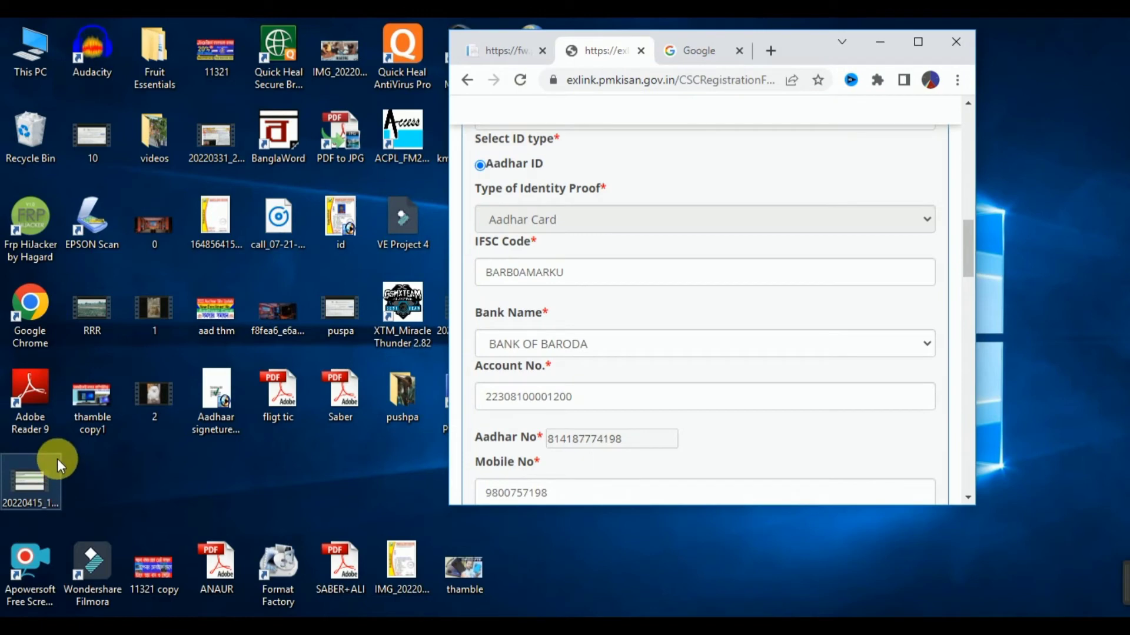
{"action": "left_click", "coordinate": [83, 219]}
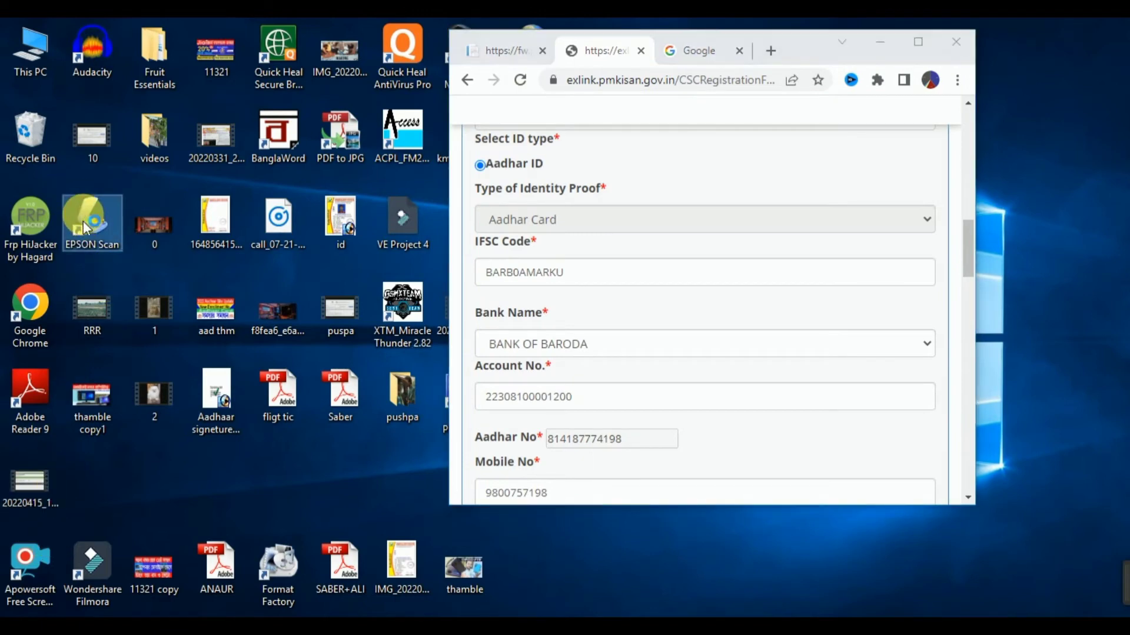
{"action": "left_click", "coordinate": [718, 203]}
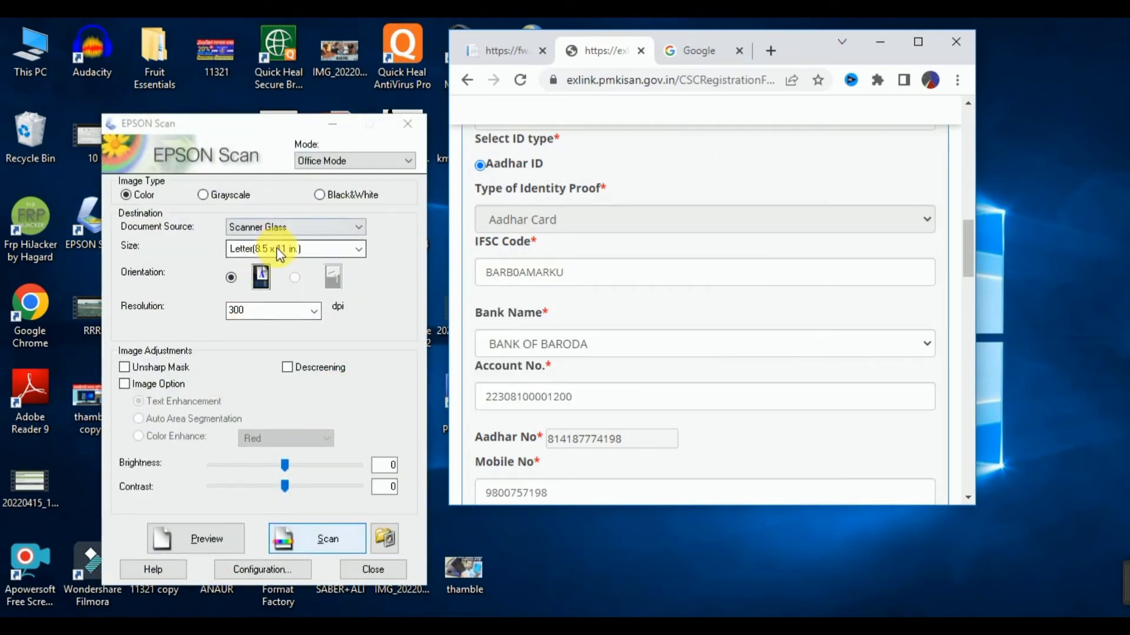
- Scan the document at Letter size and 240 dpi, accepting the PDF save settings
{"action": "left_click", "coordinate": [276, 248]}
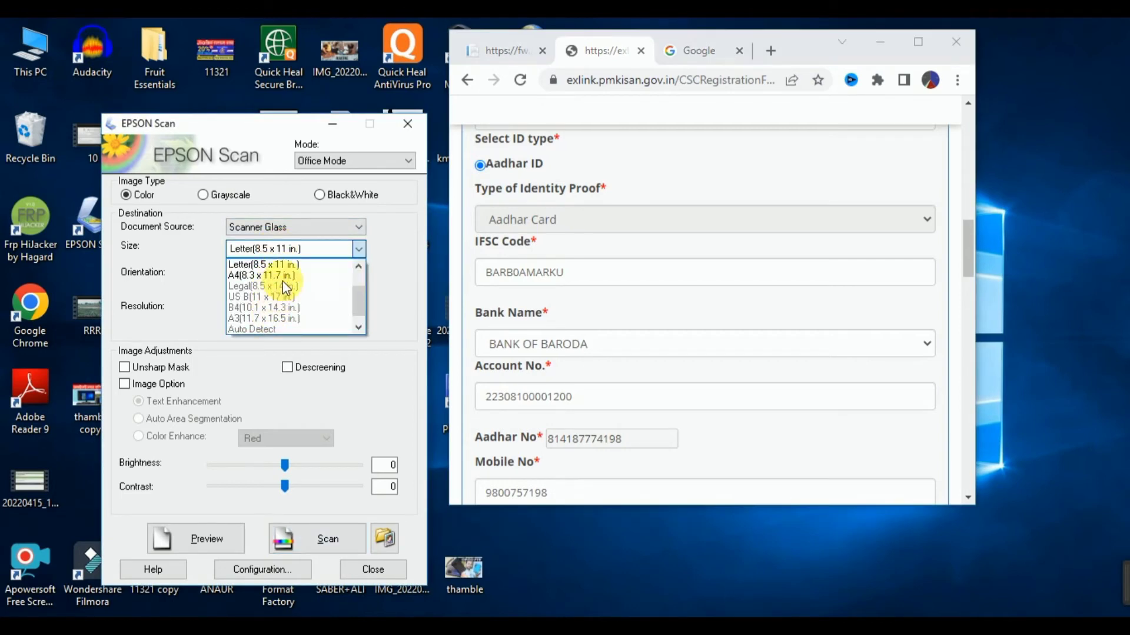
{"action": "left_click", "coordinate": [392, 230]}
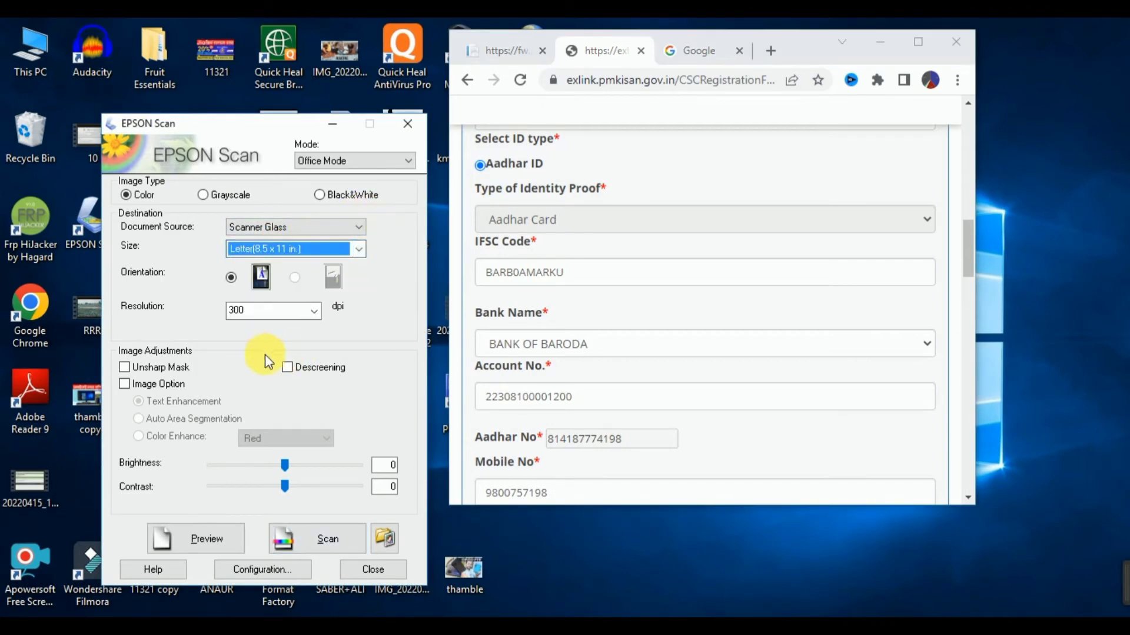
{"action": "left_click", "coordinate": [309, 312]}
{"action": "left_click", "coordinate": [281, 380]}
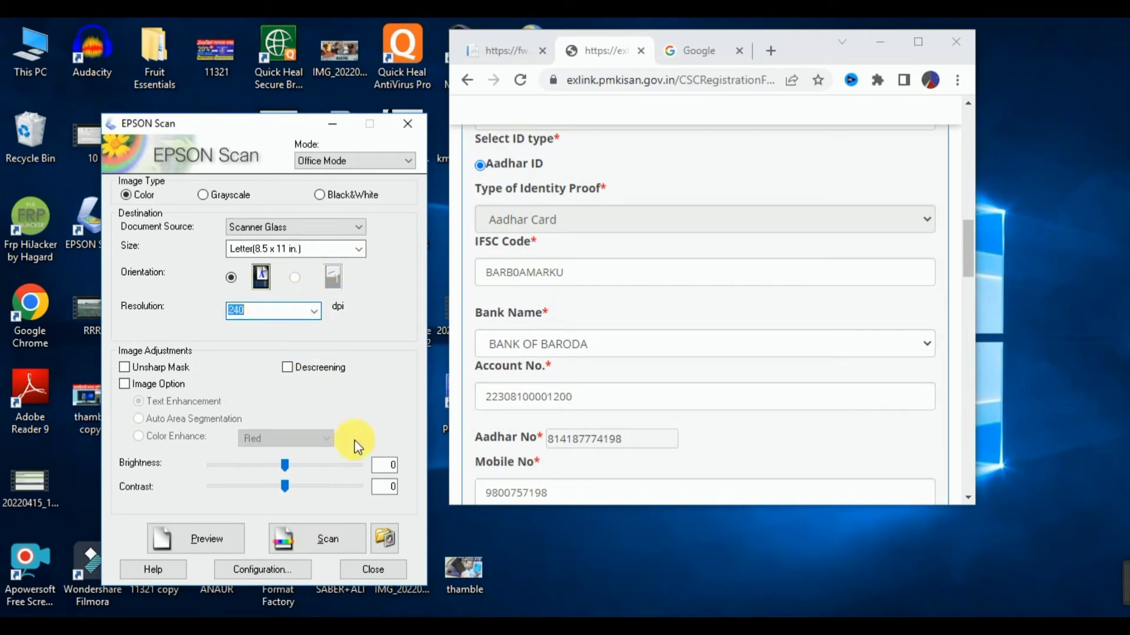
{"action": "left_click", "coordinate": [328, 539]}
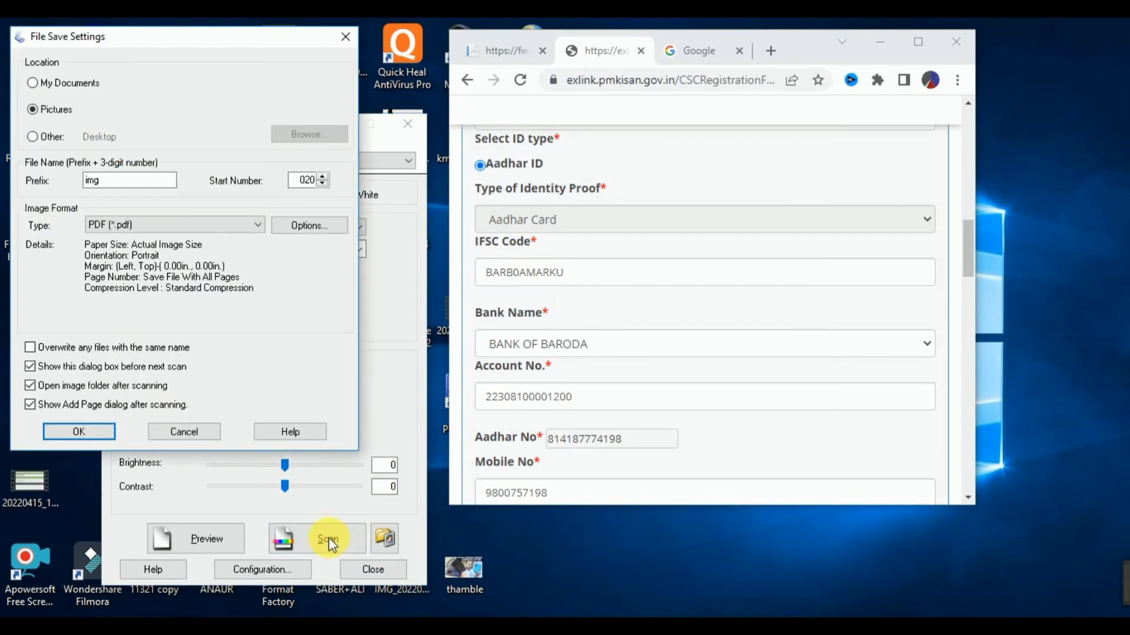
{"action": "left_click", "coordinate": [76, 431]}
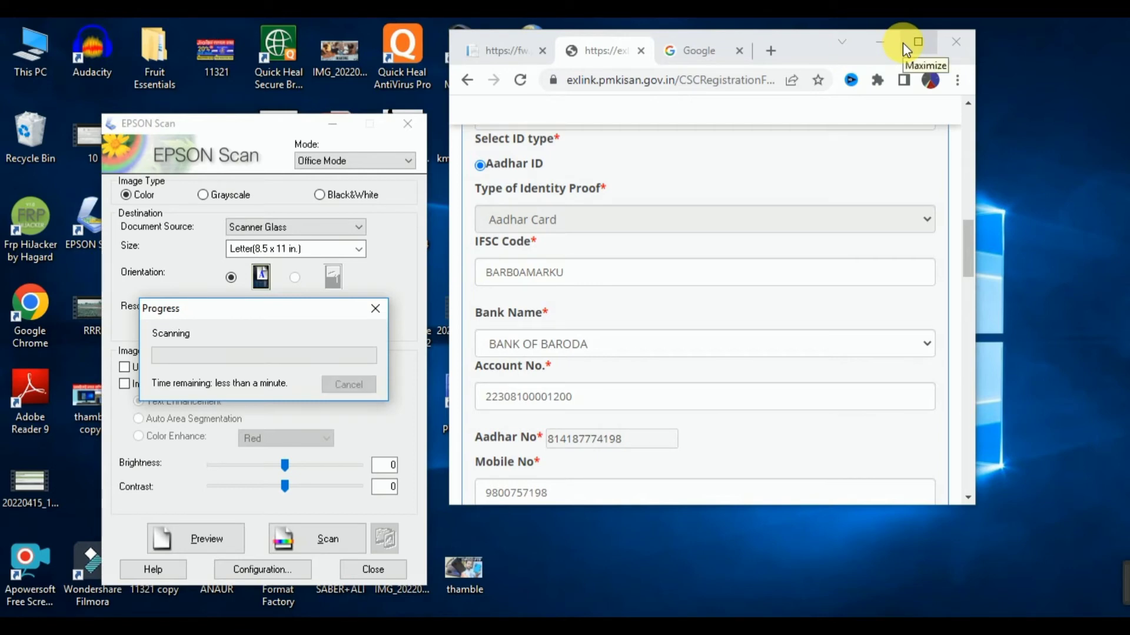
- Scroll the portal to the upload section and maximize the browser again
{"action": "scroll", "coordinate": [755, 291], "scroll_direction": "down", "scroll_amount": 6}
{"action": "scroll", "coordinate": [752, 303], "scroll_direction": "down", "scroll_amount": 3}
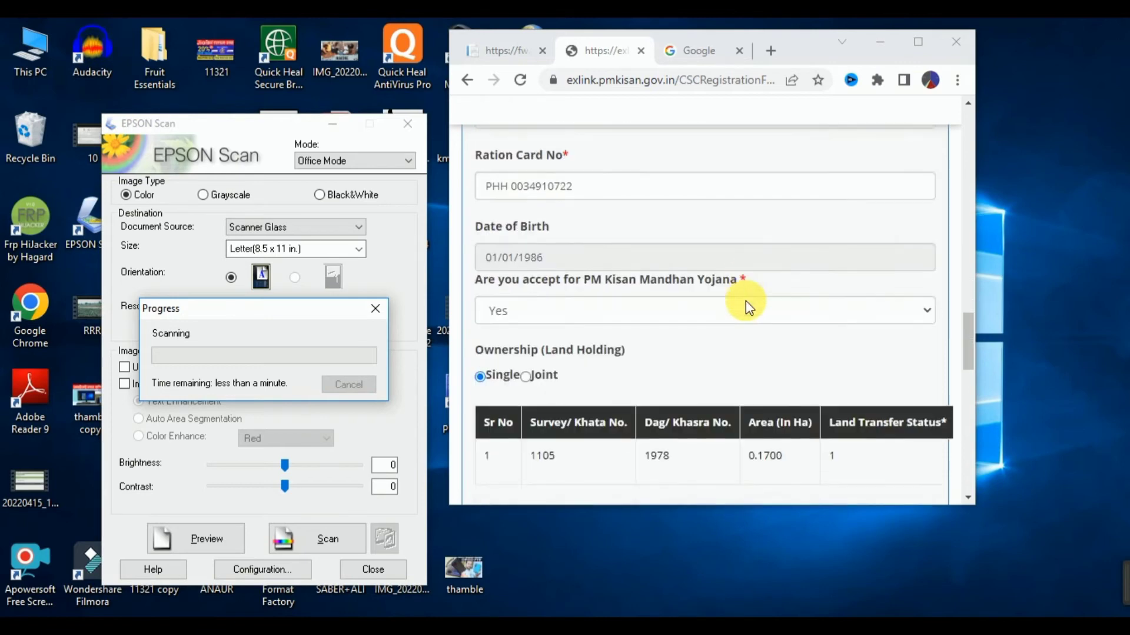
{"action": "scroll", "coordinate": [747, 303], "scroll_direction": "down", "scroll_amount": 5}
{"action": "scroll", "coordinate": [746, 301], "scroll_direction": "down", "scroll_amount": 5}
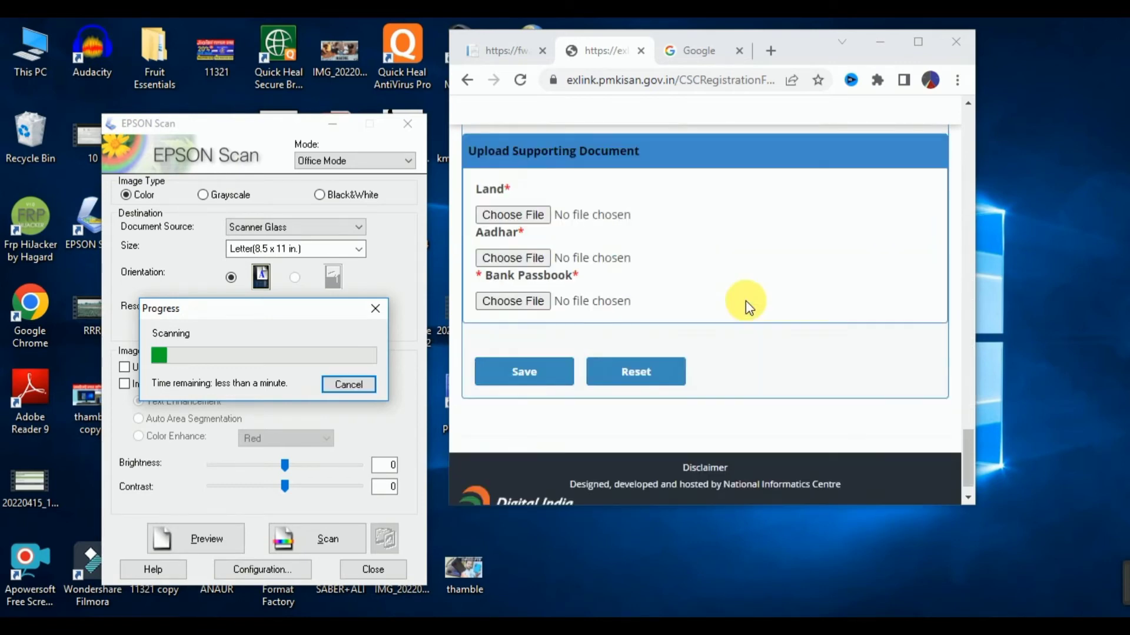
{"action": "key", "text": "super+Up"}
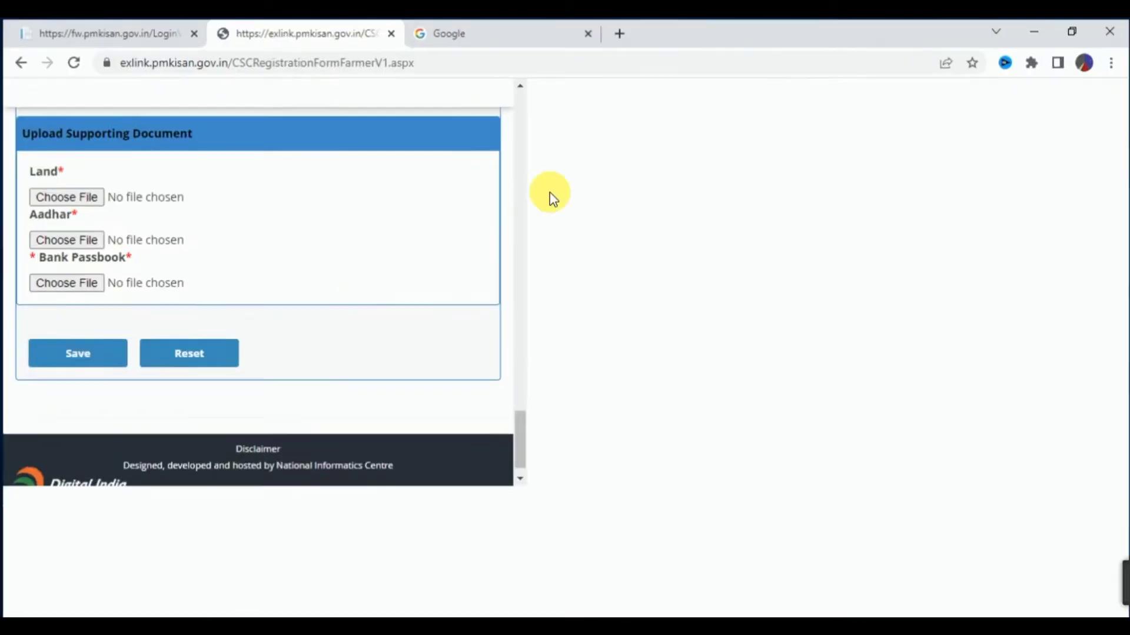
- Attach the scanned PDF as the Aadhar document
{"action": "left_click", "coordinate": [447, 435]}
{"action": "left_click_drag", "start_coordinate": [559, 153], "coordinate": [555, 292]}
{"action": "double_click", "coordinate": [171, 227]}
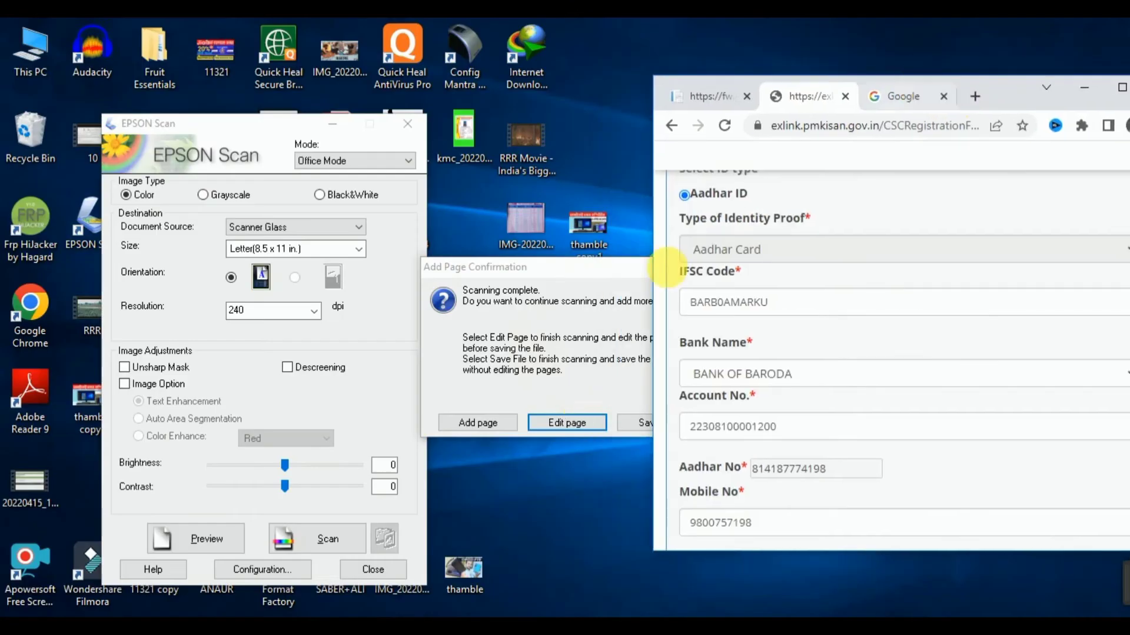
- Save the scanned page and rename img020 to REC
{"action": "left_click", "coordinate": [623, 421]}
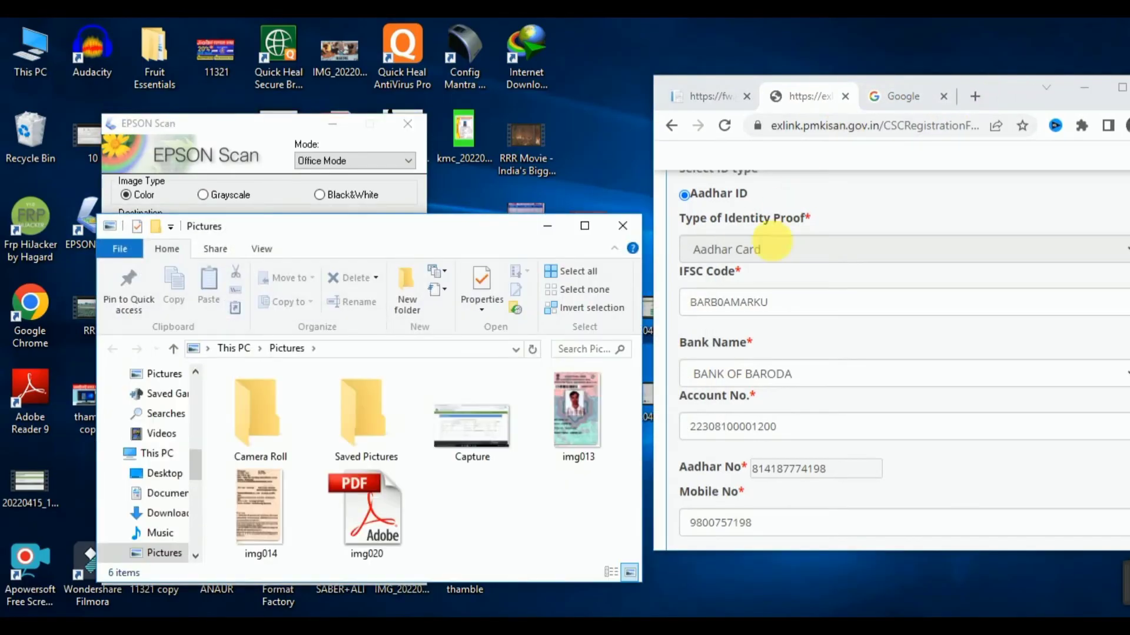
{"action": "right_click", "coordinate": [377, 509]}
{"action": "left_click", "coordinate": [451, 470]}
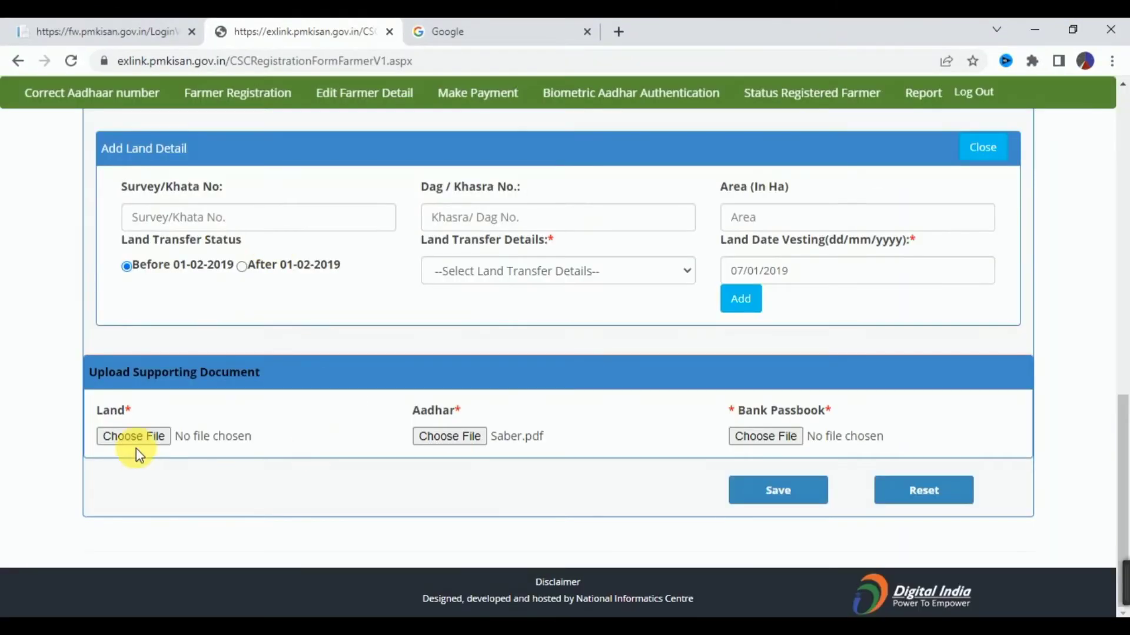
- Attach REC.pdf as the Land document and set the scanner resolution to 300 dpi
{"action": "left_click", "coordinate": [136, 436]}
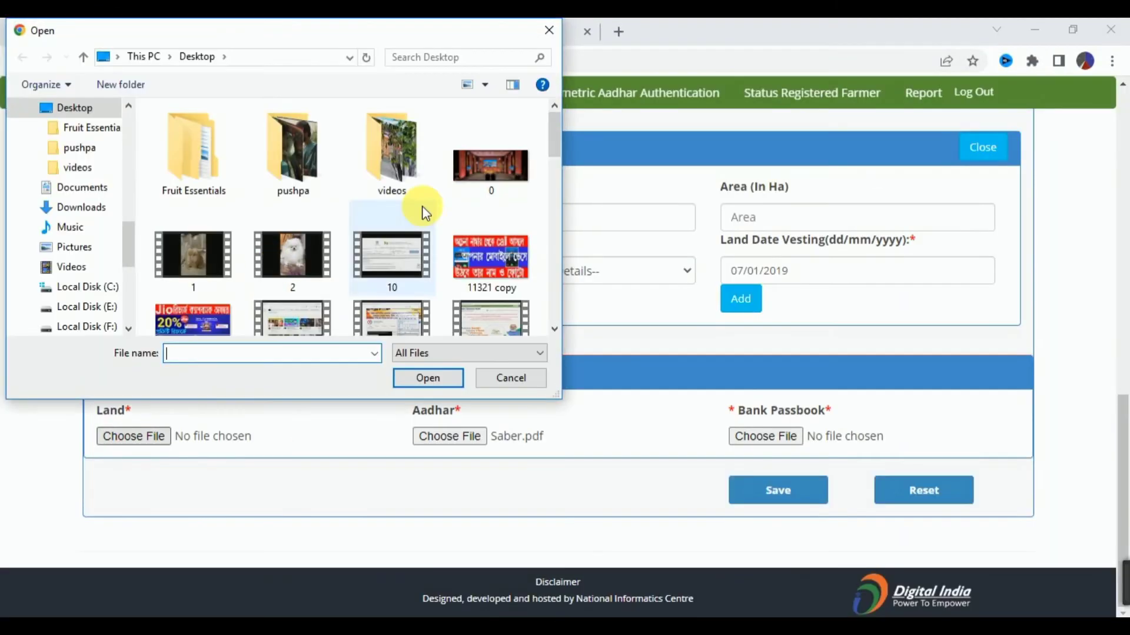
{"action": "left_click_drag", "start_coordinate": [553, 141], "coordinate": [555, 278]}
{"action": "double_click", "coordinate": [391, 221]}
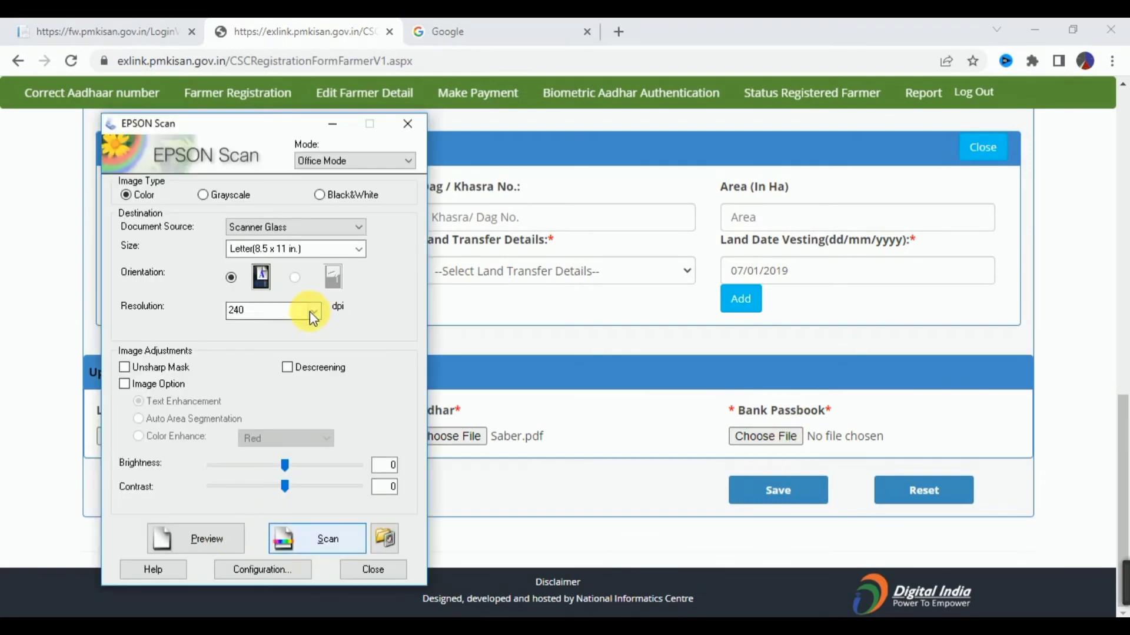
{"action": "left_click", "coordinate": [310, 312]}
{"action": "left_click", "coordinate": [275, 468]}
- Preview, scan and save the bank passbook page
{"action": "left_click", "coordinate": [196, 539]}
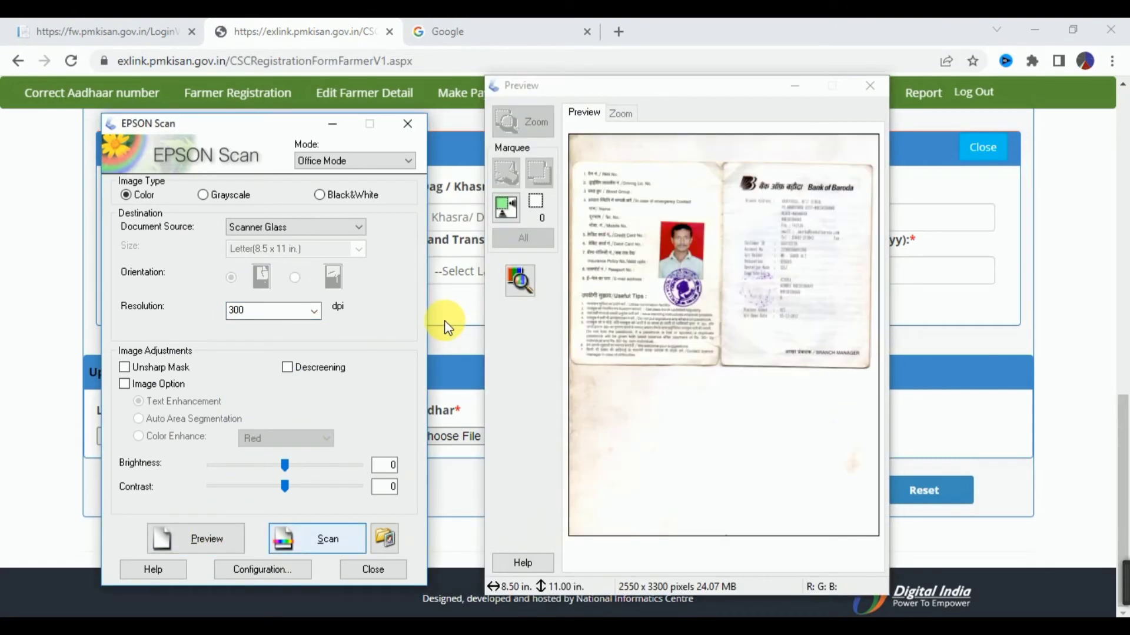
{"action": "left_click", "coordinate": [334, 546]}
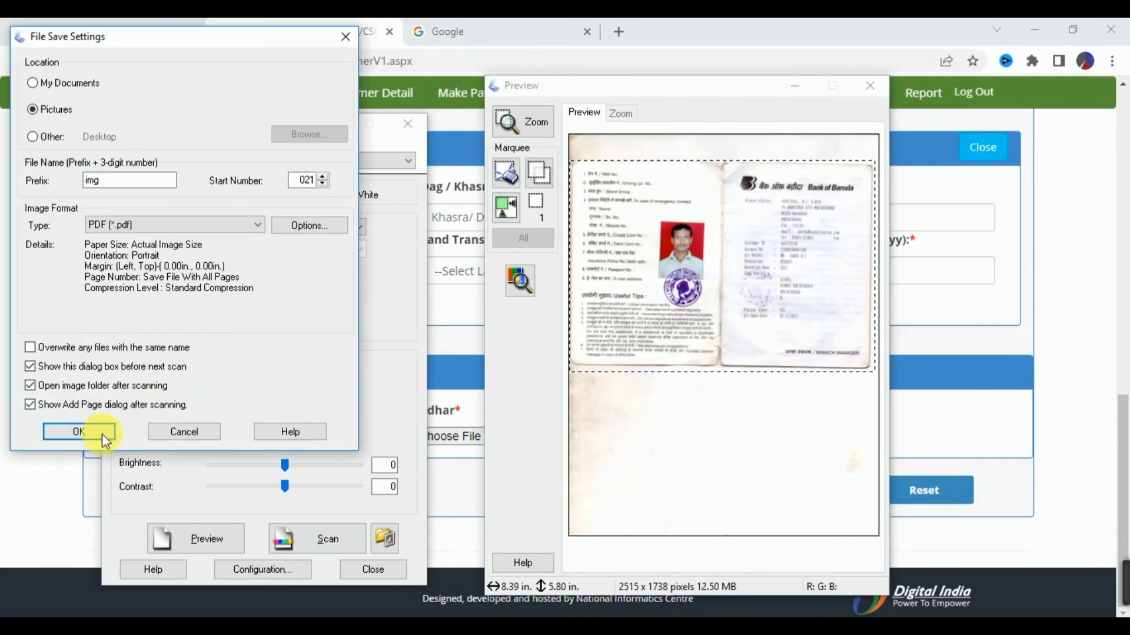
{"action": "left_click", "coordinate": [93, 433]}
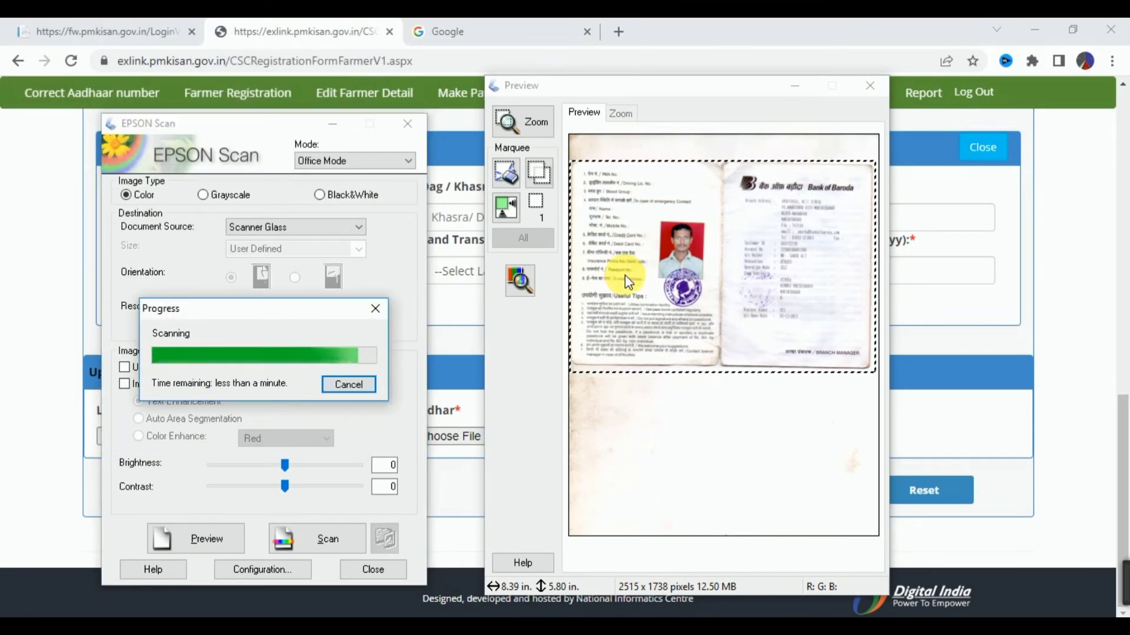
{"action": "left_click", "coordinate": [648, 422]}
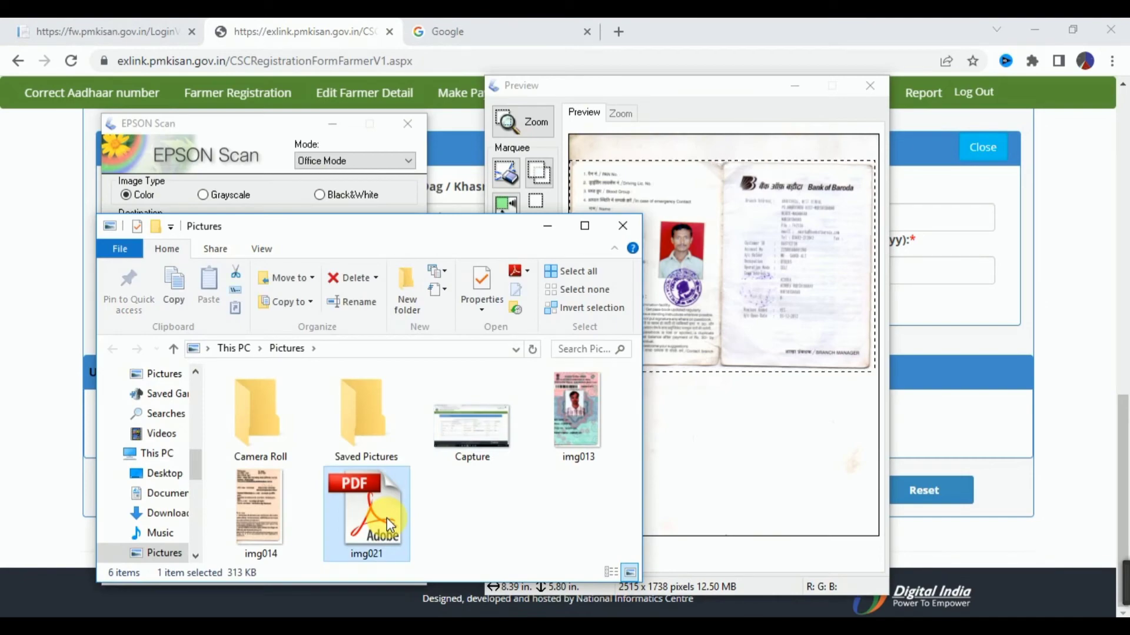
- Rename the img021 scan to BOOK
{"action": "right_click", "coordinate": [386, 517]}
{"action": "left_click", "coordinate": [433, 477]}
{"action": "type", "text": "BOOK"}
{"action": "key", "text": "Return"}
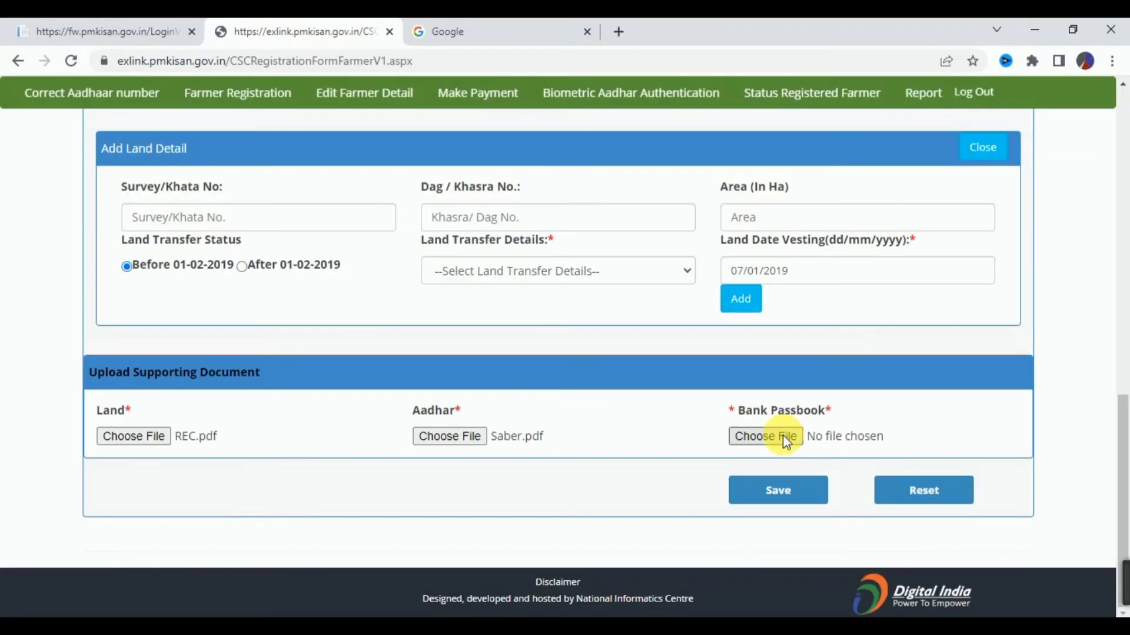
- Attach BOOK.pdf as the Bank Passbook document and save the registration form
{"action": "left_click", "coordinate": [783, 435]}
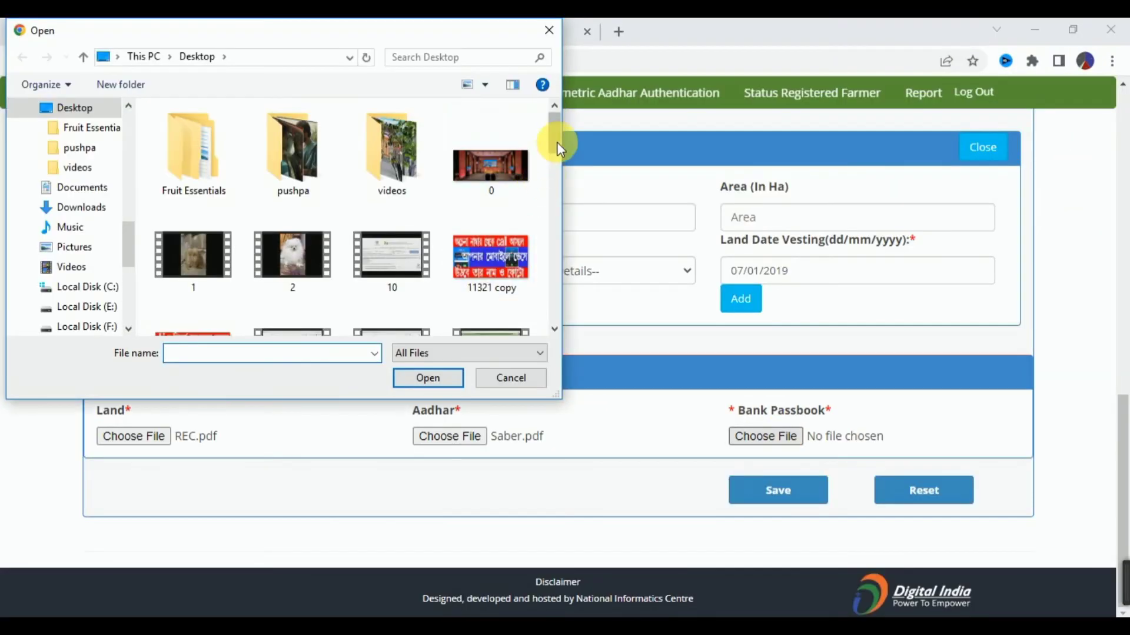
{"action": "scroll", "coordinate": [557, 142], "scroll_direction": "down", "scroll_amount": 3}
{"action": "double_click", "coordinate": [290, 165]}
{"action": "left_click", "coordinate": [796, 492]}
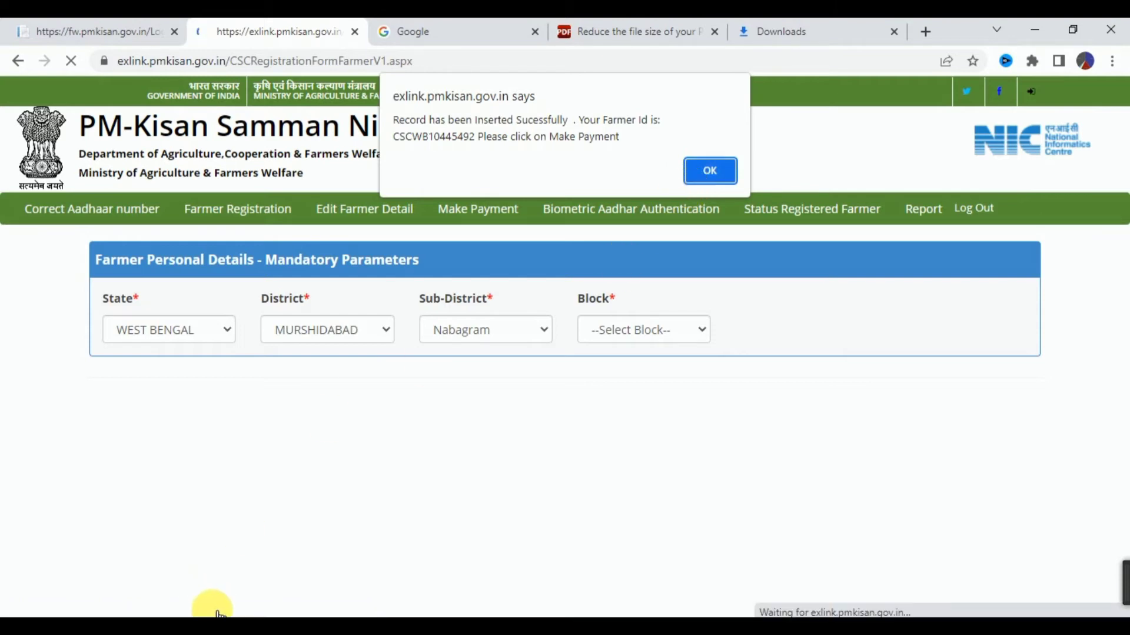
- Once the Farmer Id confirmation appears, open the Windows search
{"action": "key", "text": "super"}
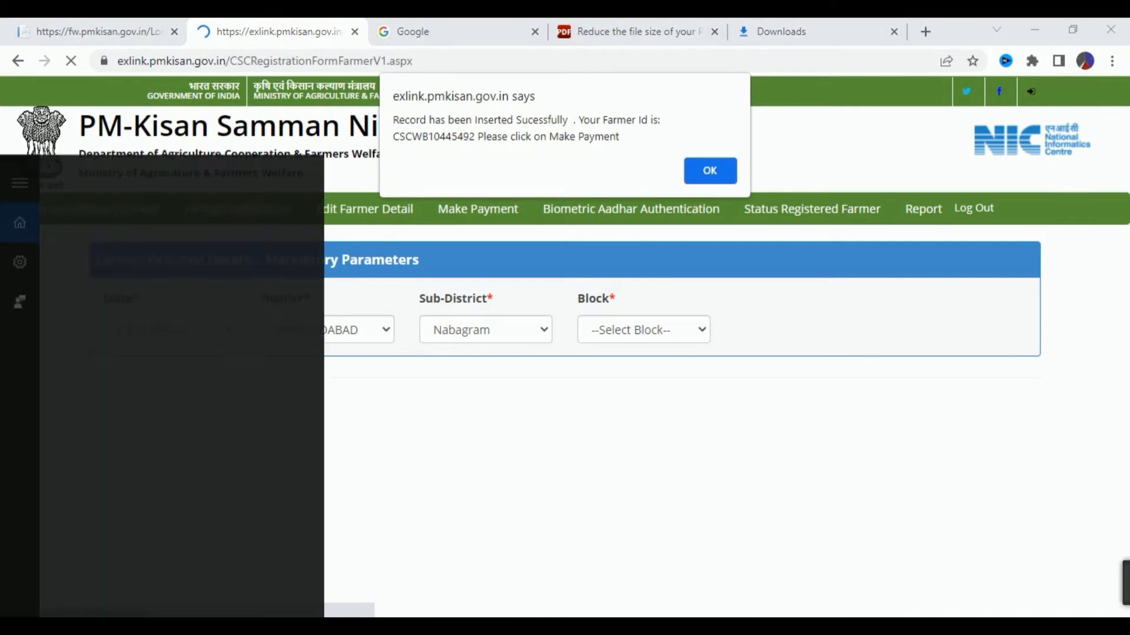
- Launch Snipping Tool and take a full-screen snip of the confirmation
{"action": "type", "text": "s"}
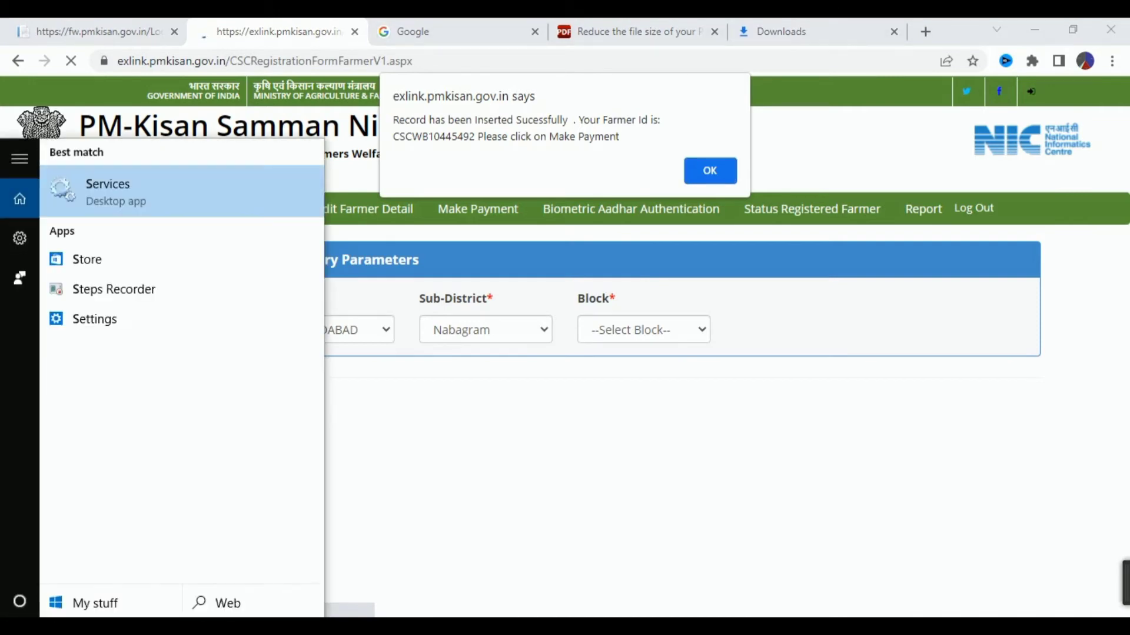
{"action": "left_click", "coordinate": [106, 238]}
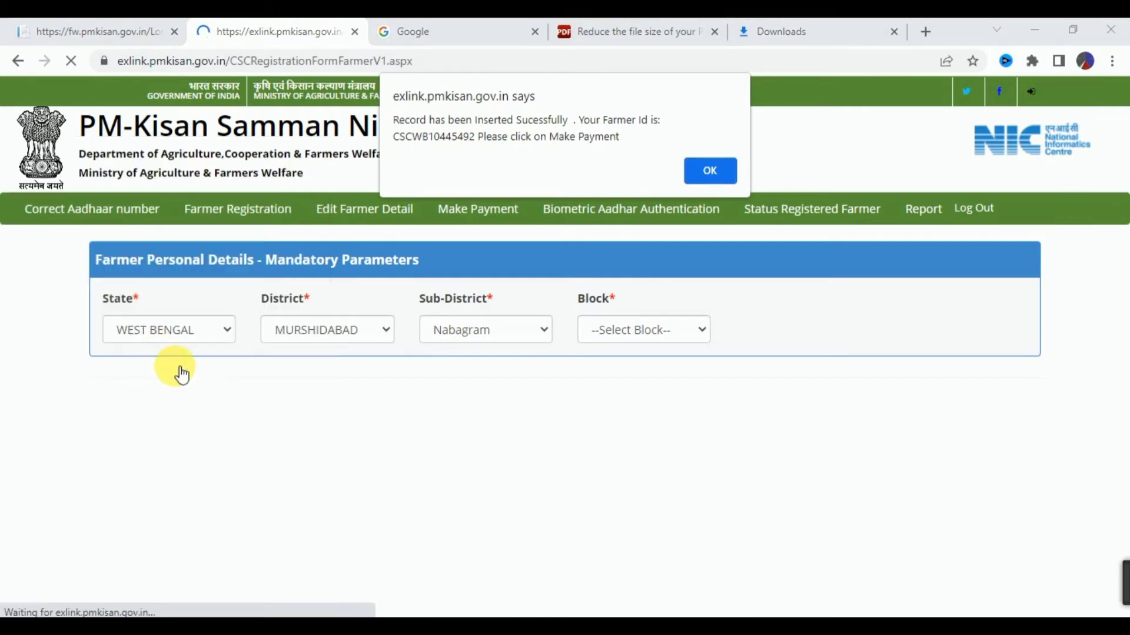
{"action": "left_click", "coordinate": [641, 285]}
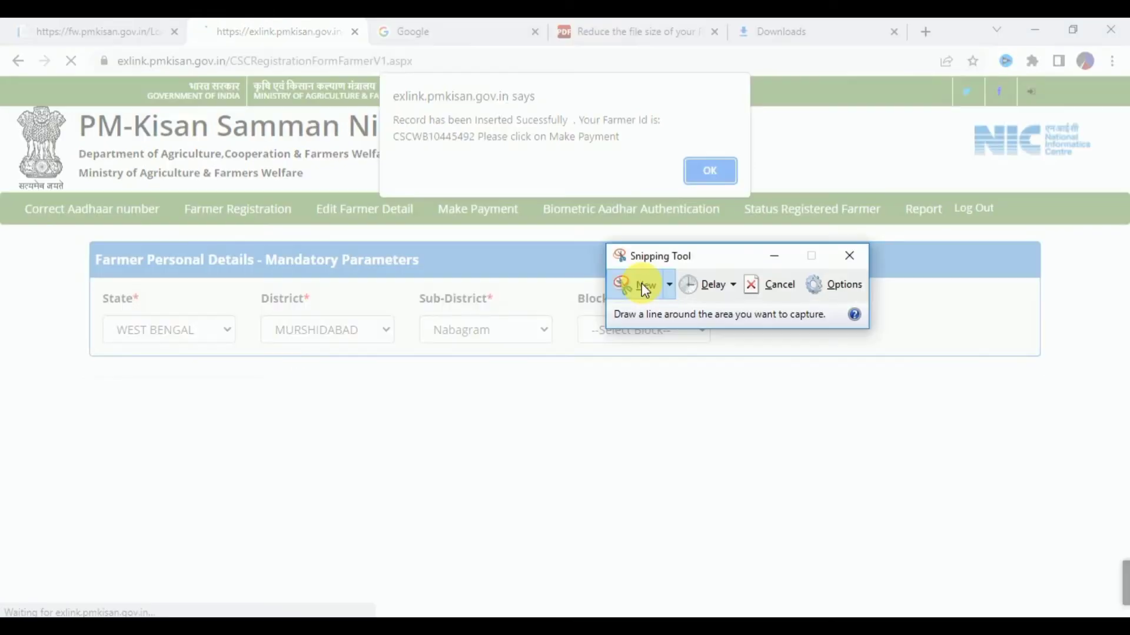
{"action": "key", "text": "Escape"}
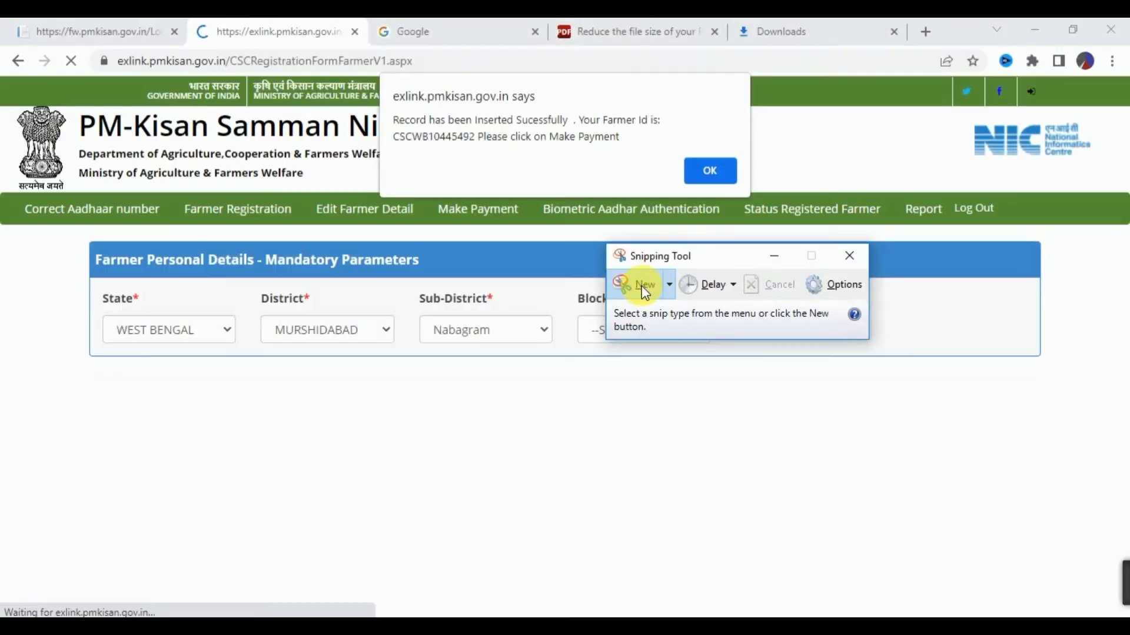
{"action": "left_click", "coordinate": [669, 285]}
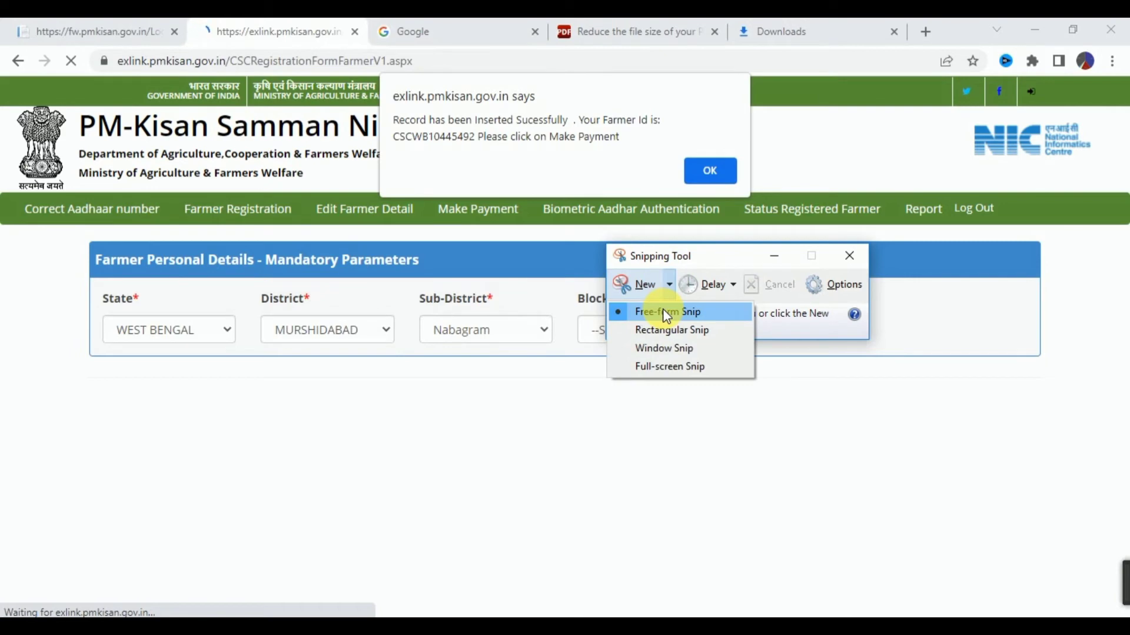
{"action": "left_click", "coordinate": [665, 366]}
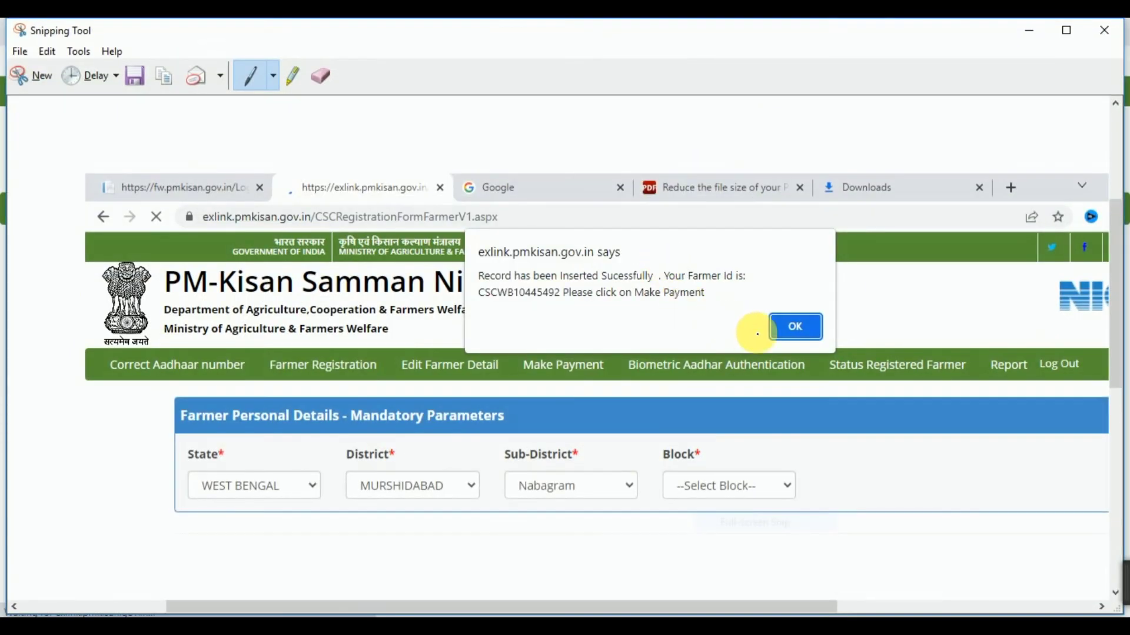
- Save the capture as Capture1 on the Desktop and close Snipping Tool
{"action": "left_click", "coordinate": [135, 76]}
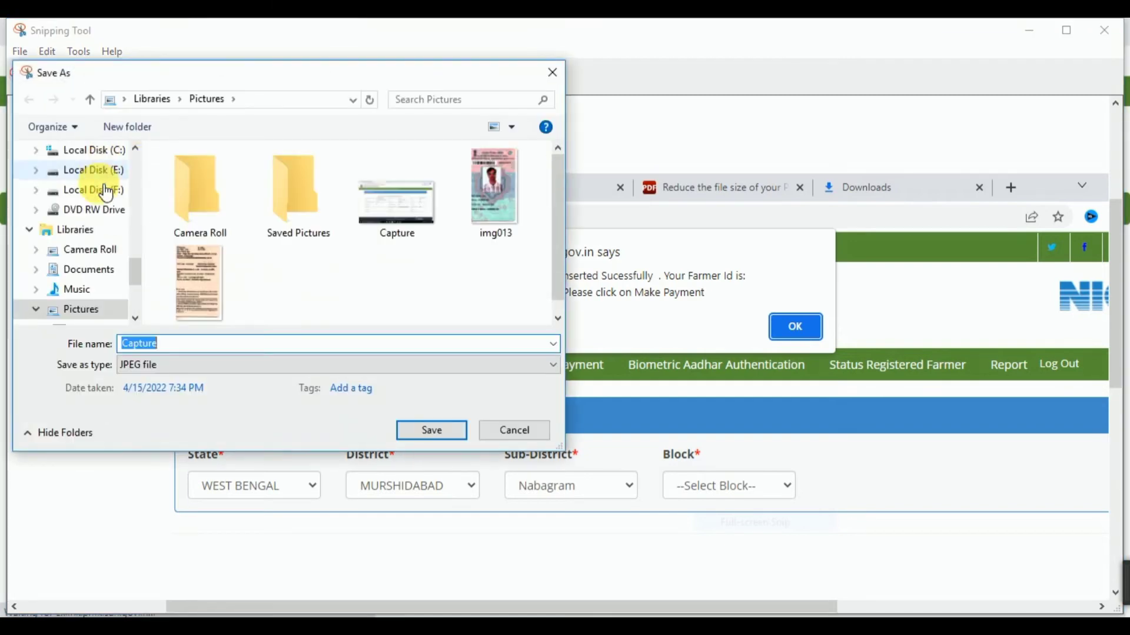
{"action": "left_click_drag", "start_coordinate": [142, 281], "coordinate": [136, 169]}
{"action": "left_click", "coordinate": [114, 176]}
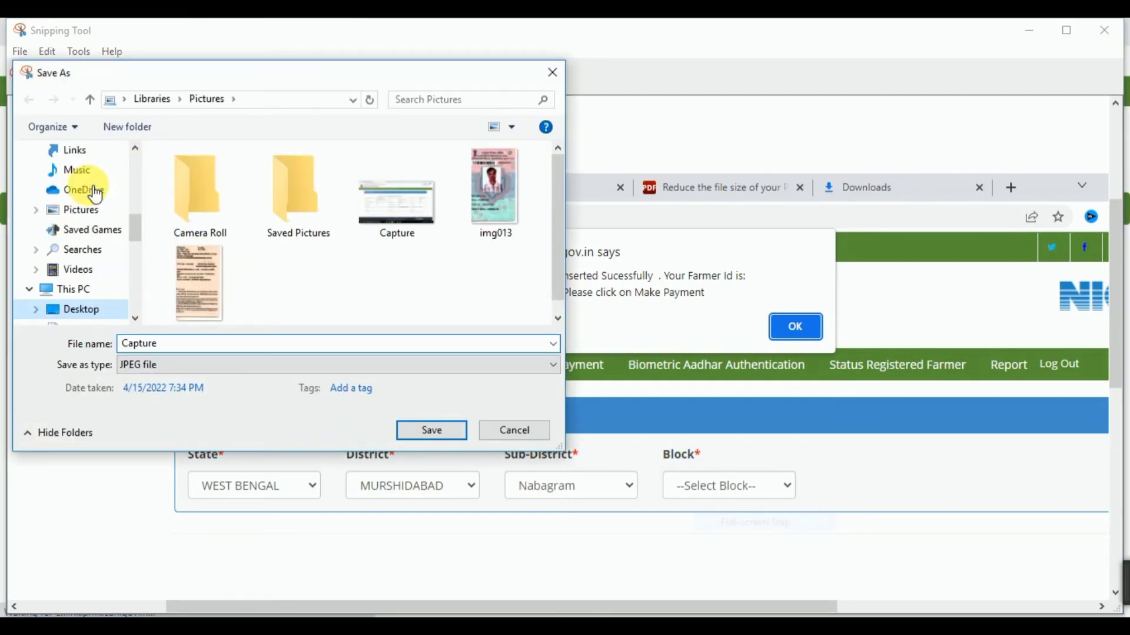
{"action": "left_click", "coordinate": [241, 351]}
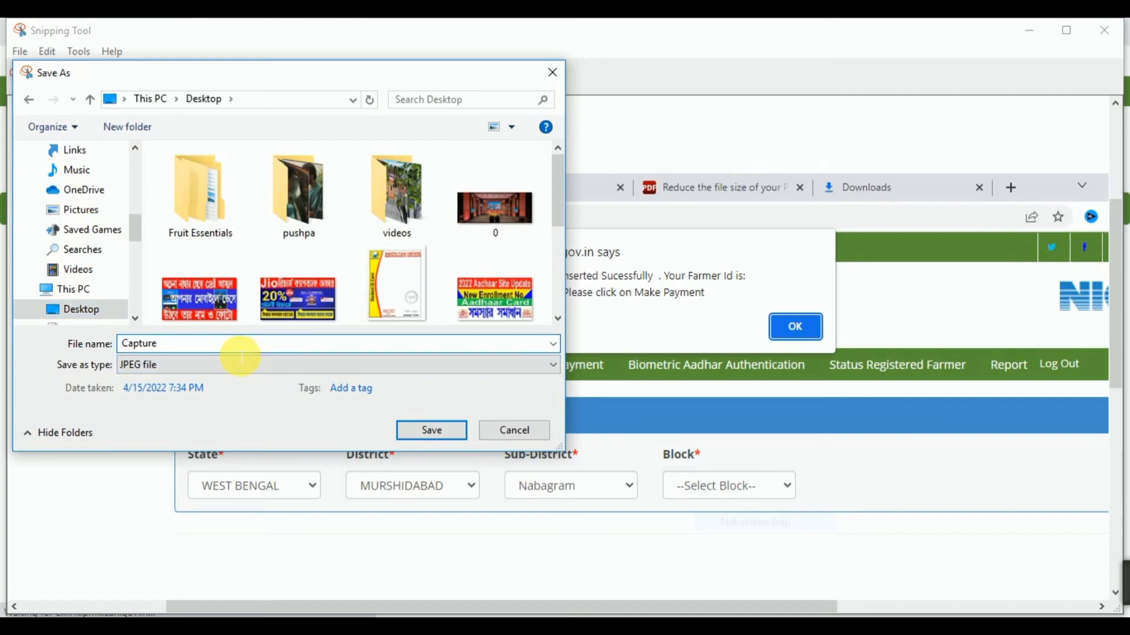
{"action": "type", "text": "1"}
{"action": "left_click", "coordinate": [430, 432]}
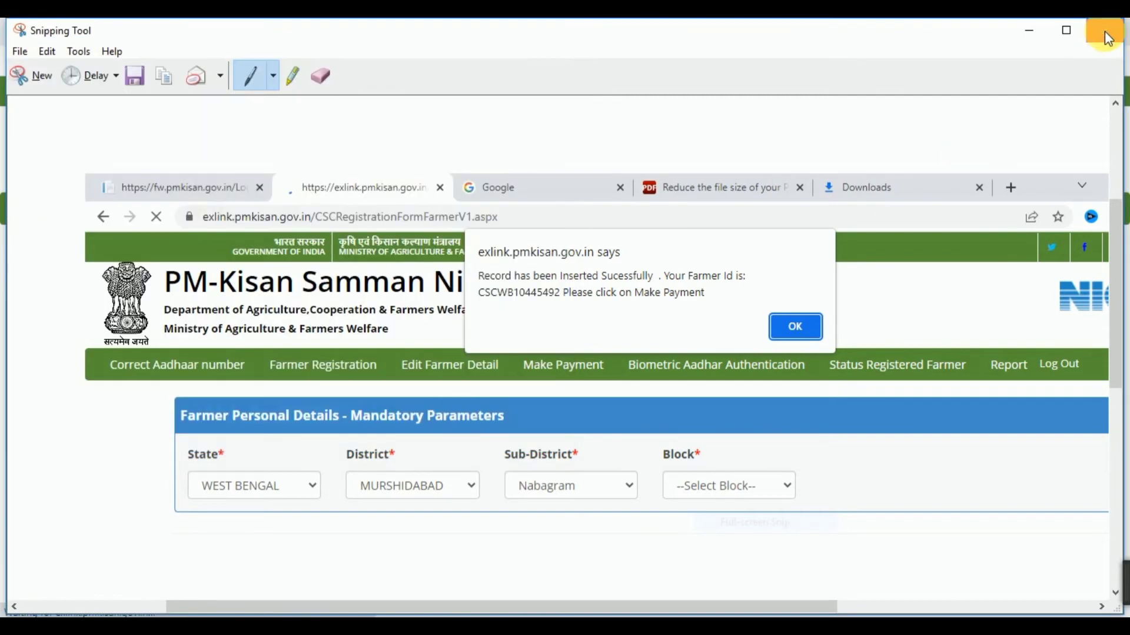
{"action": "left_click", "coordinate": [1103, 32]}
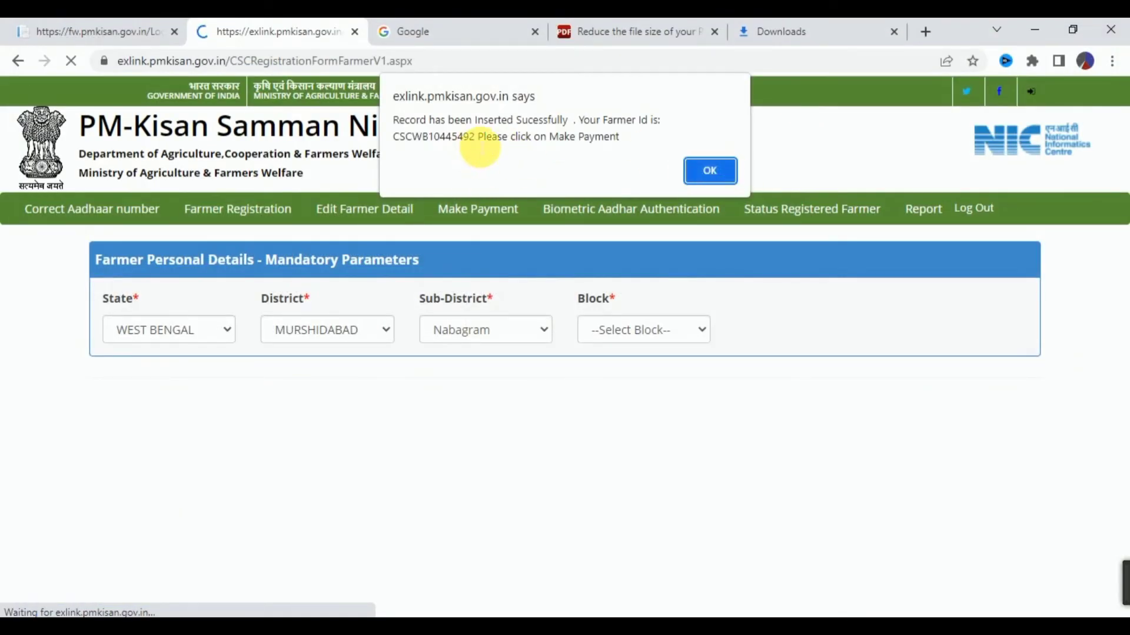
- Select the new Farmer Id, dismiss the success alert, and scroll through the form
{"action": "left_click_drag", "start_coordinate": [474, 140], "coordinate": [393, 141]}
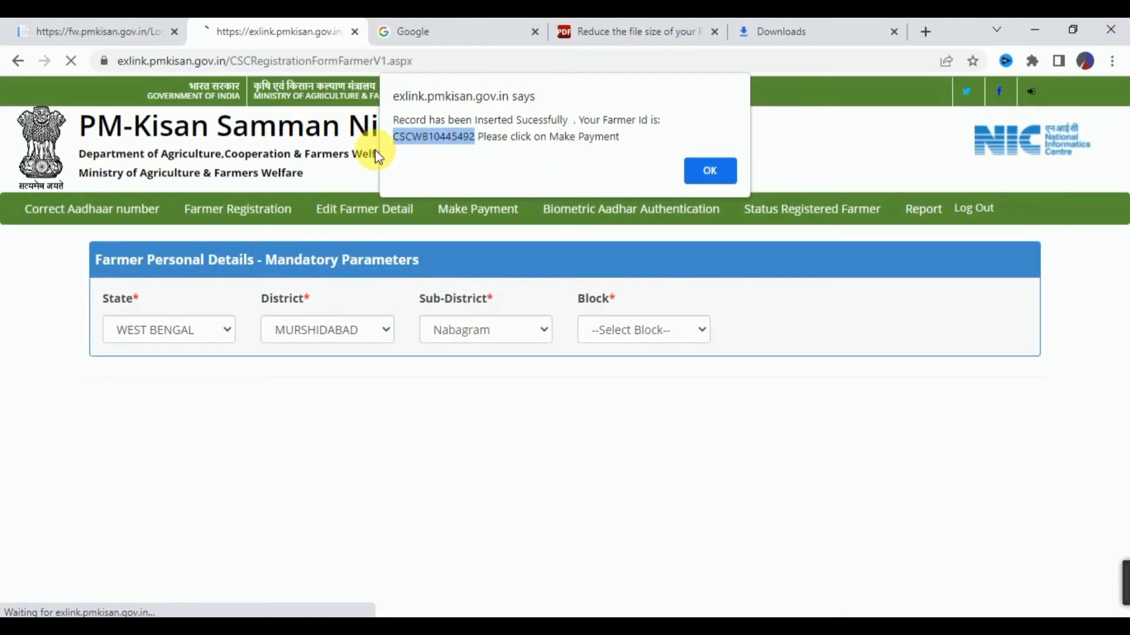
{"action": "left_click", "coordinate": [712, 170]}
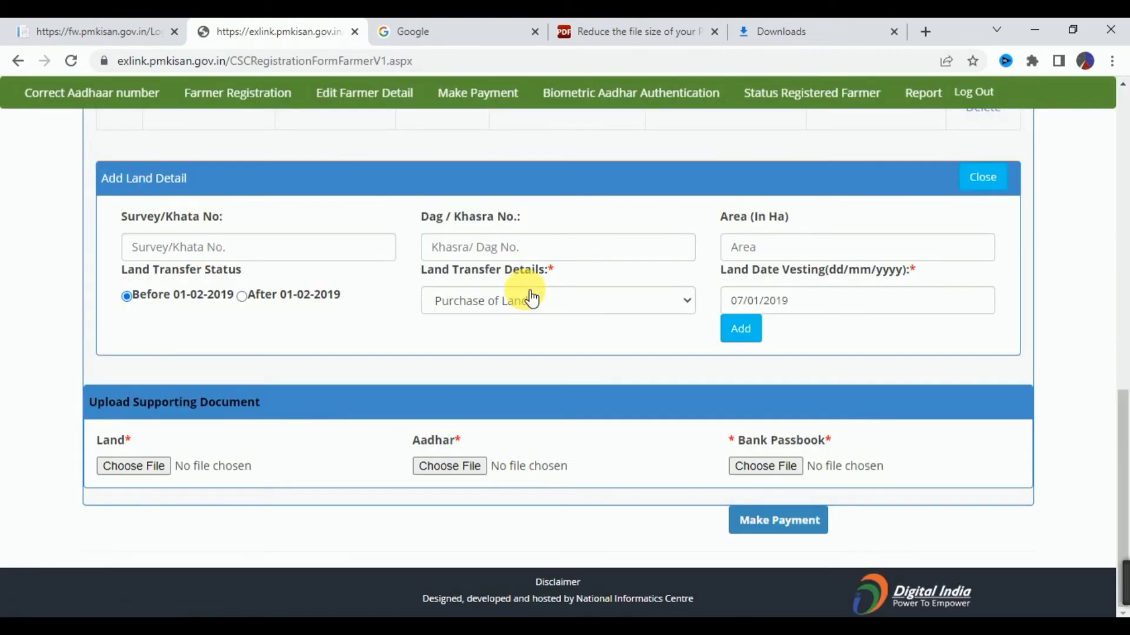
{"action": "scroll", "coordinate": [522, 320], "scroll_direction": "up", "scroll_amount": 12}
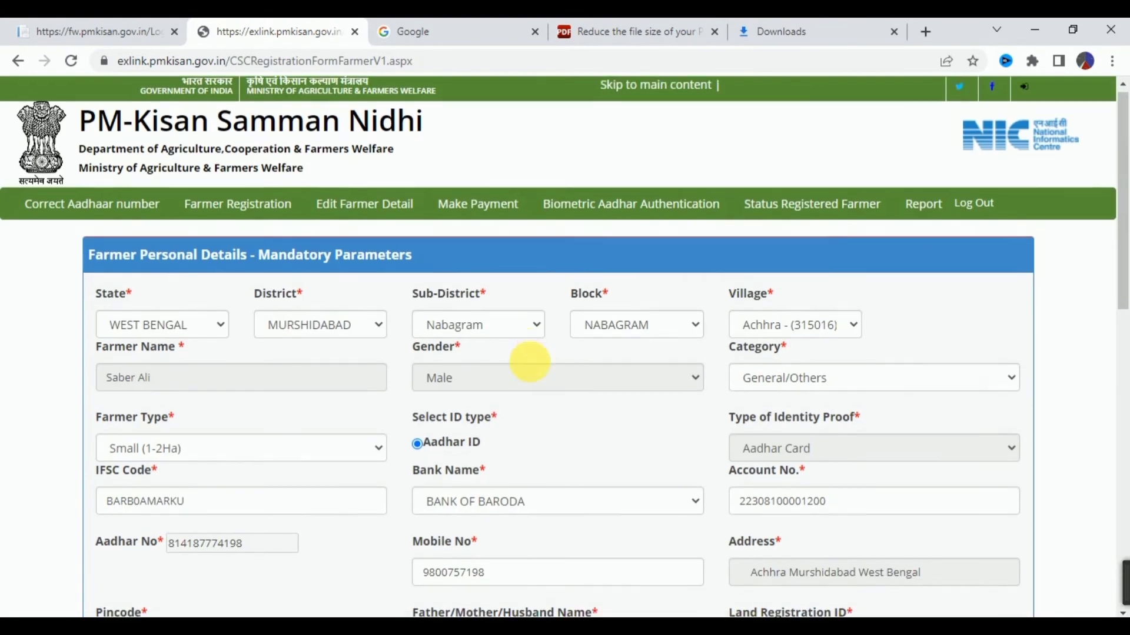
{"action": "scroll", "coordinate": [559, 373], "scroll_direction": "down", "scroll_amount": 15}
{"action": "scroll", "coordinate": [560, 375], "scroll_direction": "up", "scroll_amount": 8}
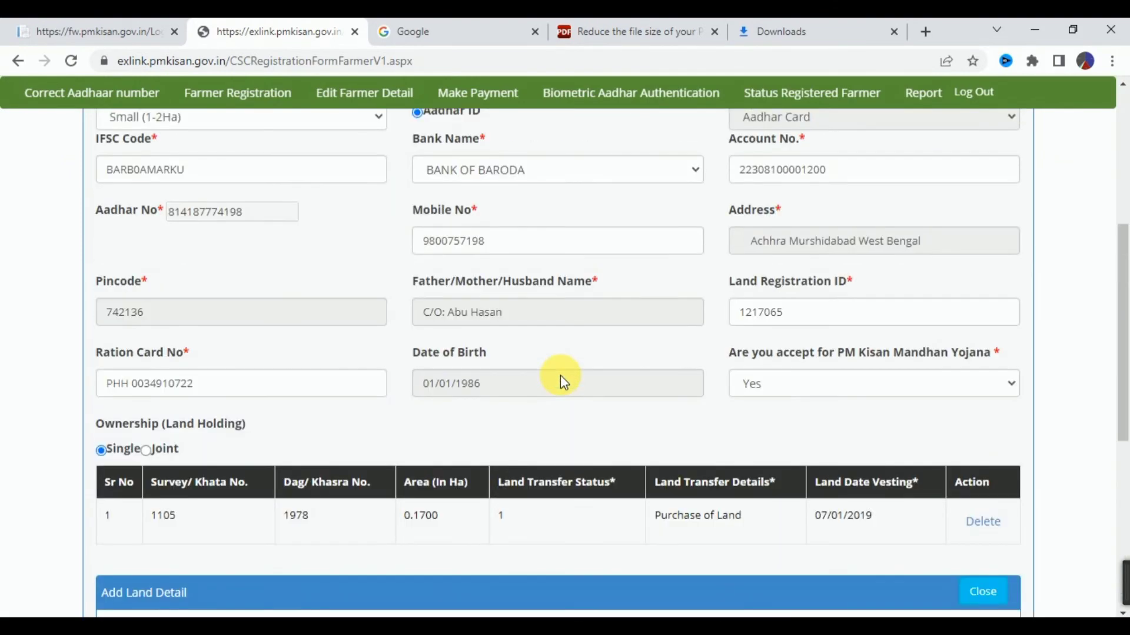
{"action": "scroll", "coordinate": [560, 375], "scroll_direction": "up", "scroll_amount": 4}
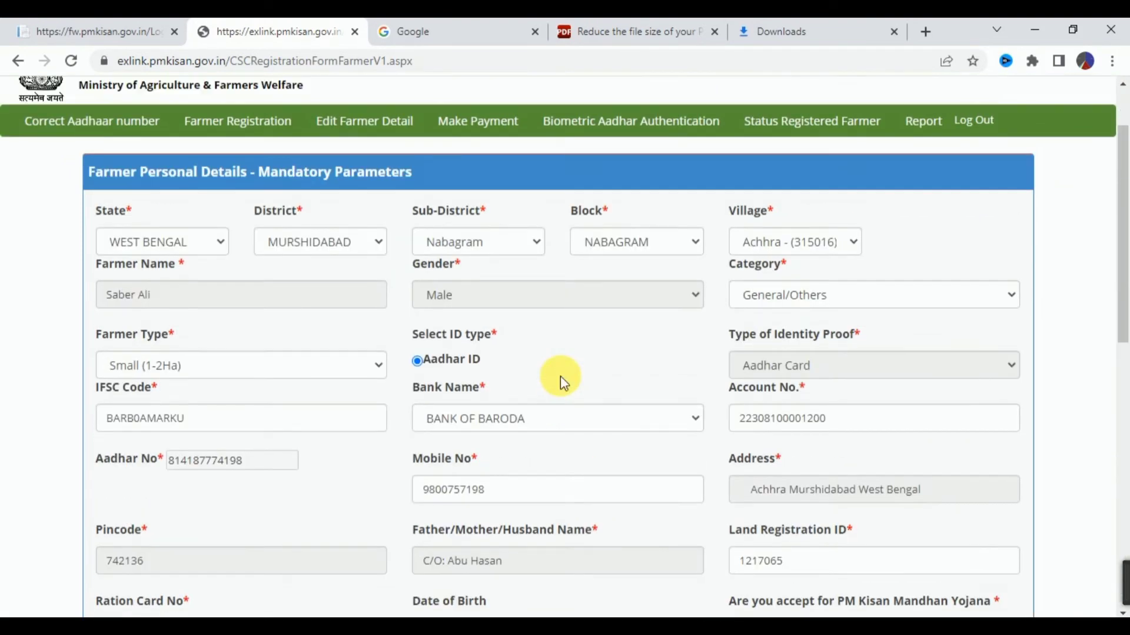
{"action": "scroll", "coordinate": [560, 376], "scroll_direction": "down", "scroll_amount": 10}
- Check the Survey/Khata, Dag/Khasra and Area fields of Add Land Detail
{"action": "left_click", "coordinate": [288, 257]}
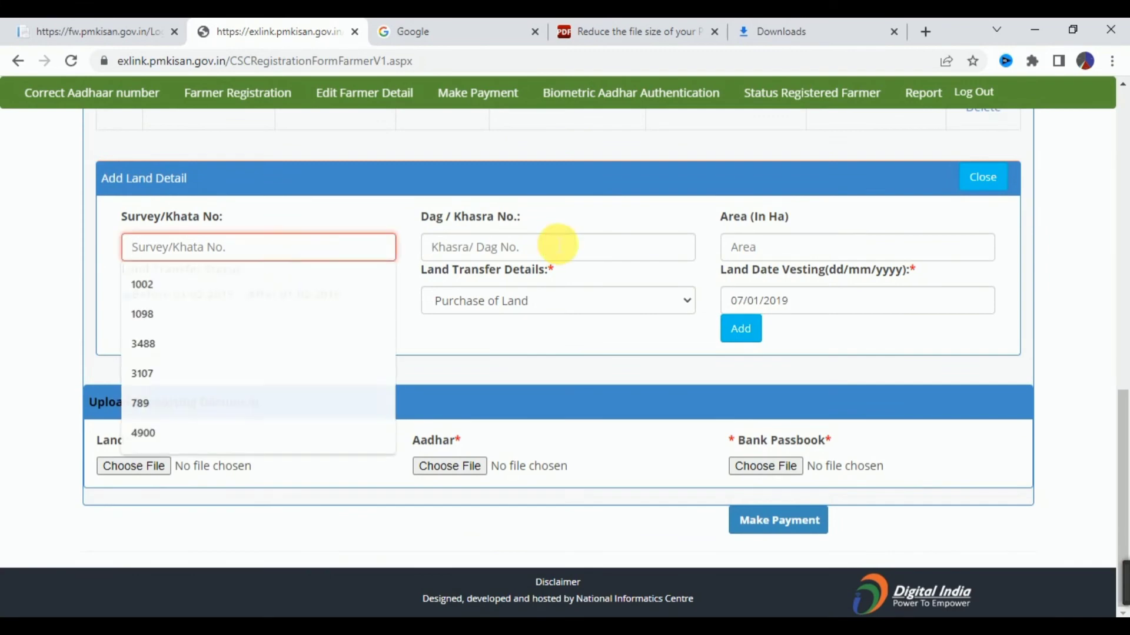
{"action": "left_click", "coordinate": [558, 244]}
{"action": "left_click", "coordinate": [746, 248]}
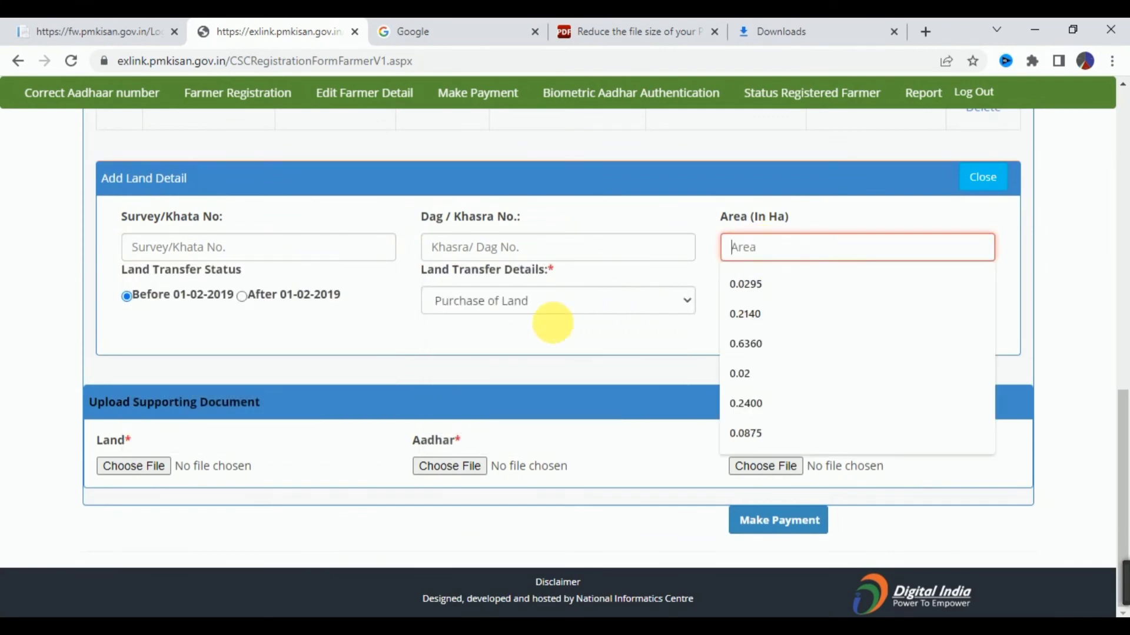
{"action": "left_click", "coordinate": [548, 331]}
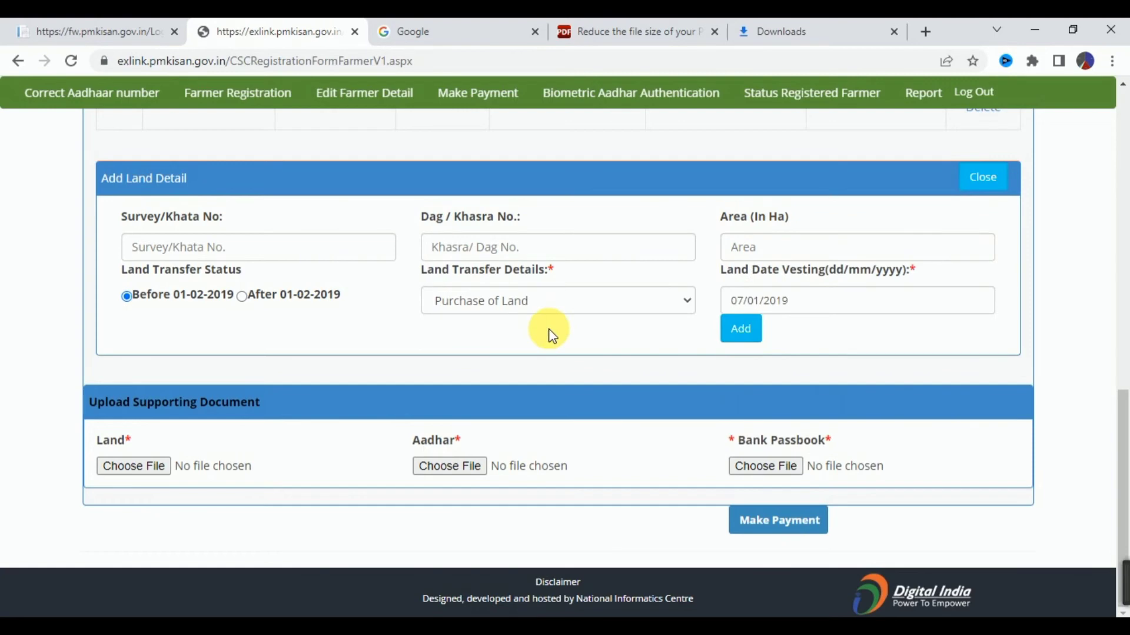
{"action": "scroll", "coordinate": [551, 336], "scroll_direction": "up", "scroll_amount": 4}
{"action": "scroll", "coordinate": [549, 329], "scroll_direction": "down", "scroll_amount": 4}
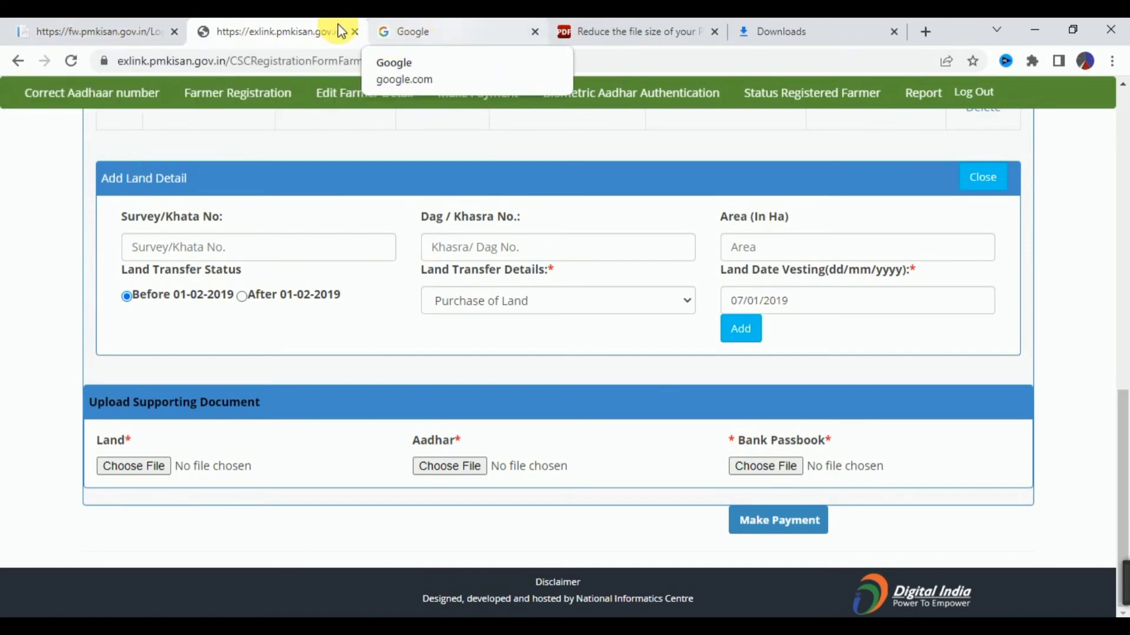
- Go from the PM-Kisan login tab to the CSC login page
{"action": "left_click", "coordinate": [124, 30]}
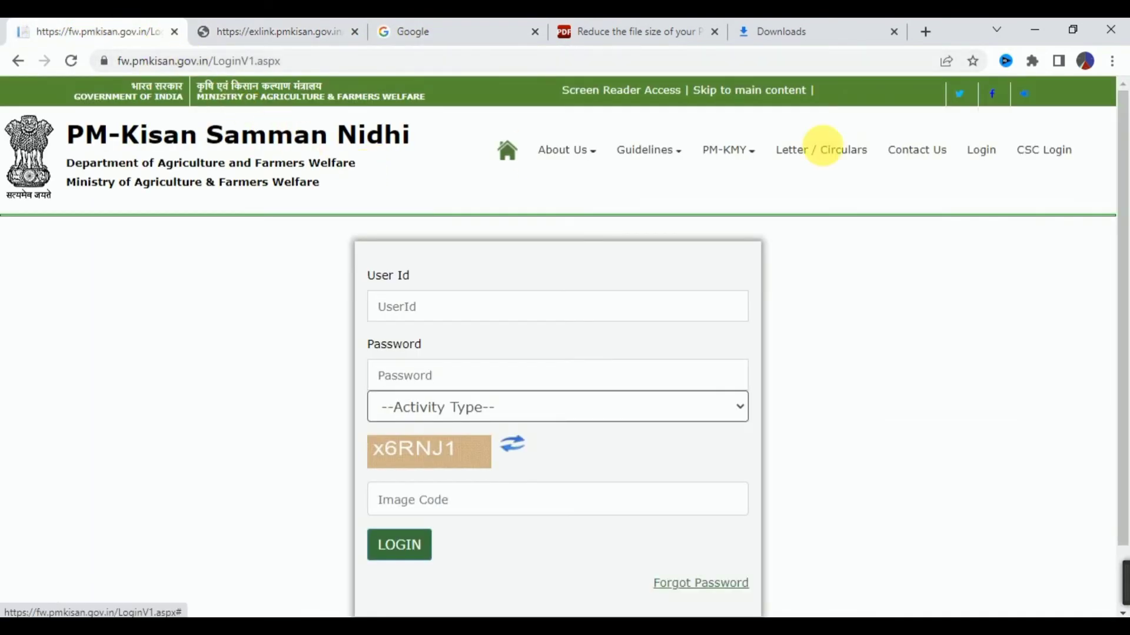
{"action": "left_click", "coordinate": [1044, 157]}
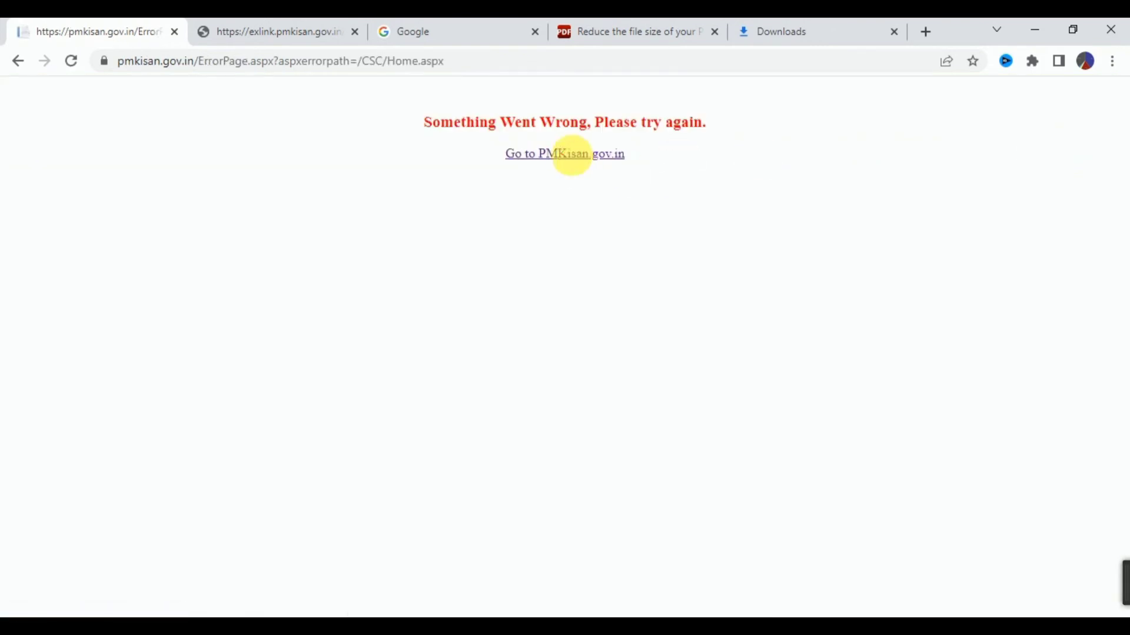
{"action": "left_click", "coordinate": [575, 162]}
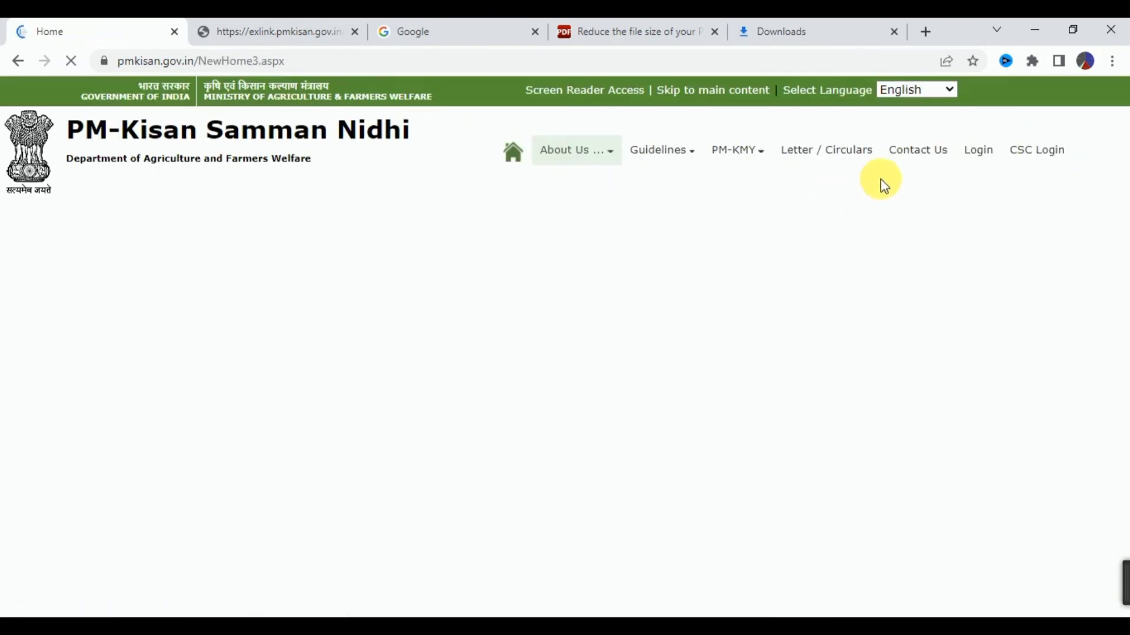
{"action": "left_click", "coordinate": [1028, 150]}
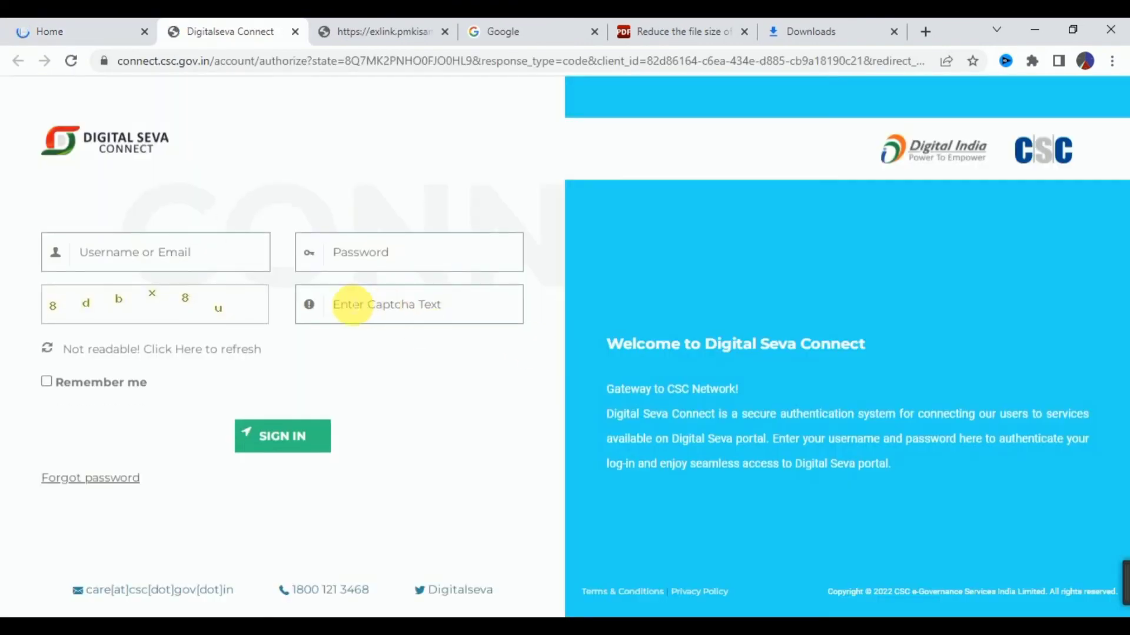
- Enter the CSC username, password and captcha, and sign in
{"action": "left_click", "coordinate": [221, 269]}
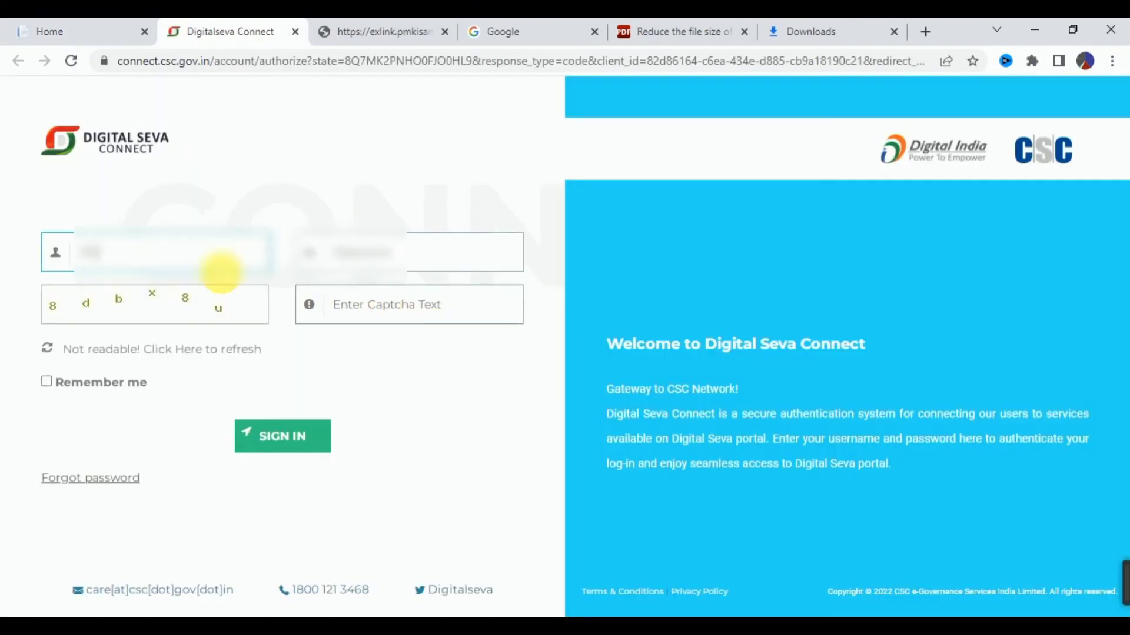
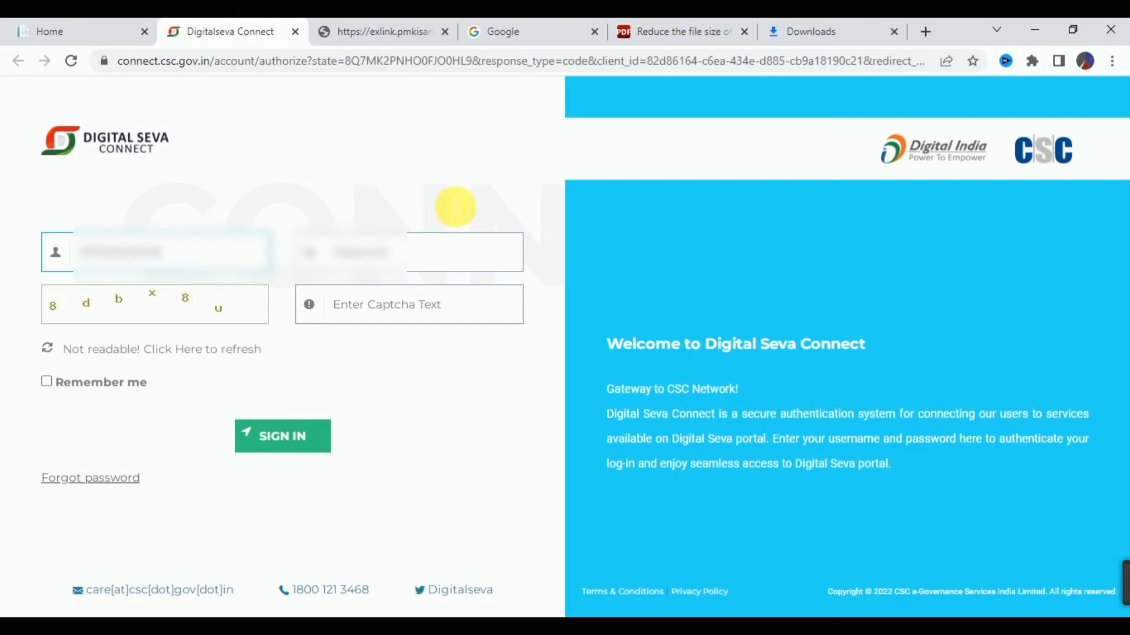
{"action": "left_click", "coordinate": [452, 242]}
{"action": "type", "text": "1"}
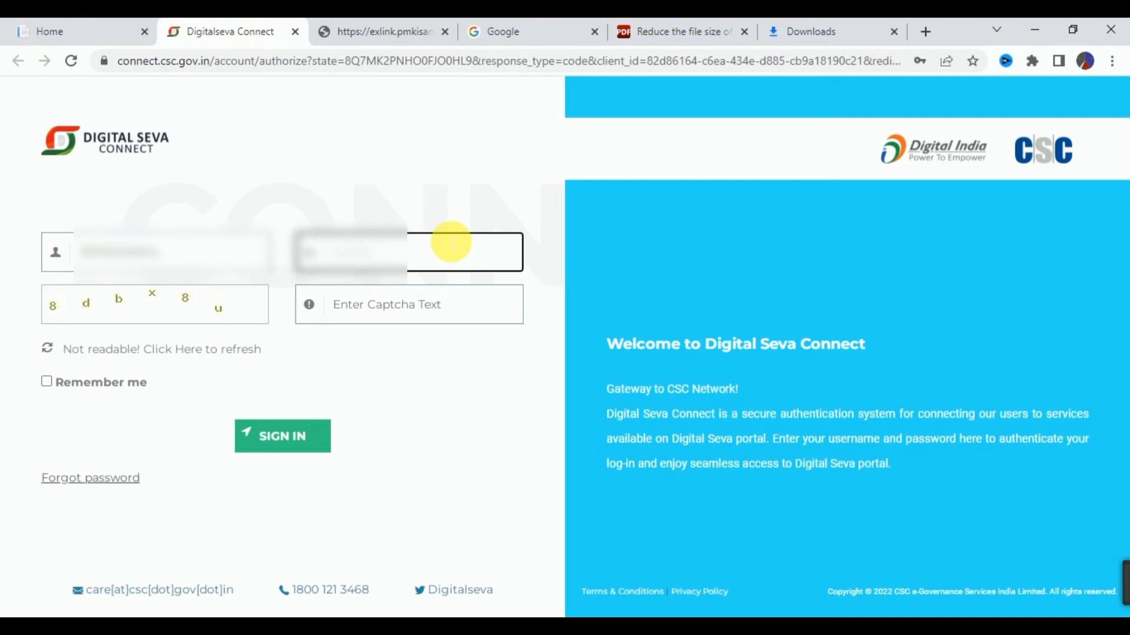
{"action": "left_click", "coordinate": [455, 303]}
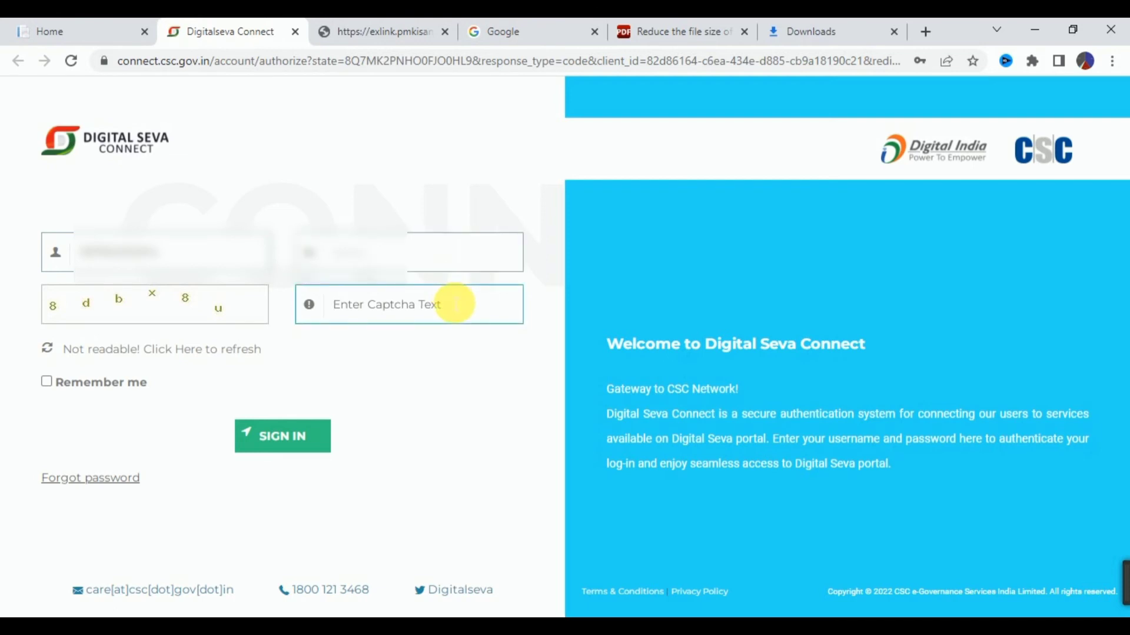
{"action": "type", "text": "8dbx8u"}
{"action": "left_click", "coordinate": [298, 441]}
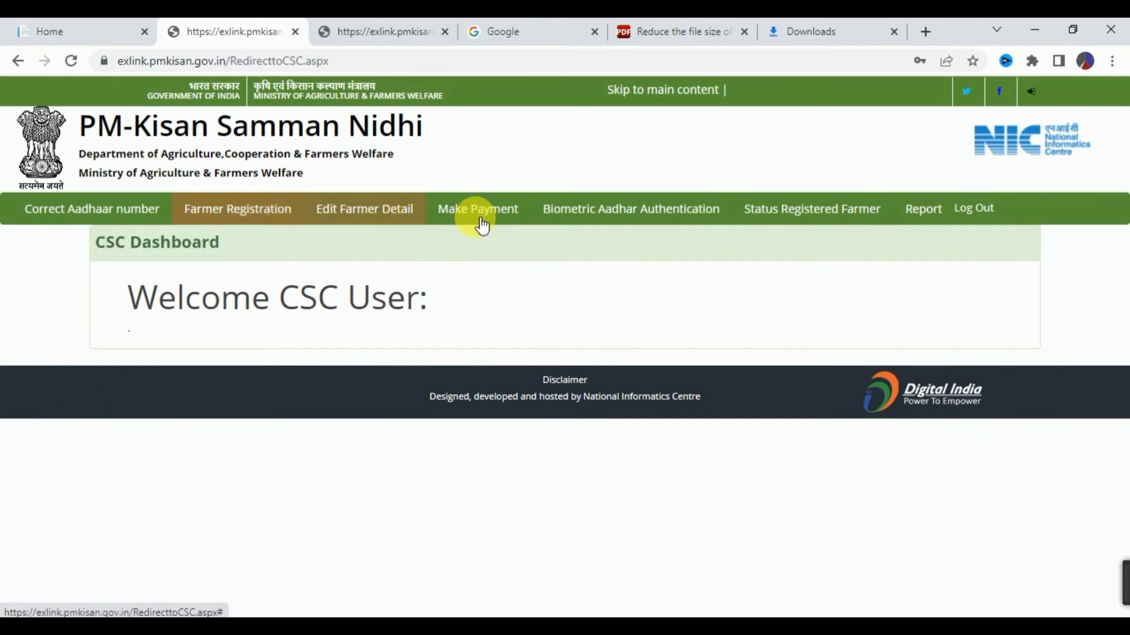
- Search Make Payment by the farmer's Aadhaar number and image code, then dismiss 'Record not found'
{"action": "left_click", "coordinate": [498, 222]}
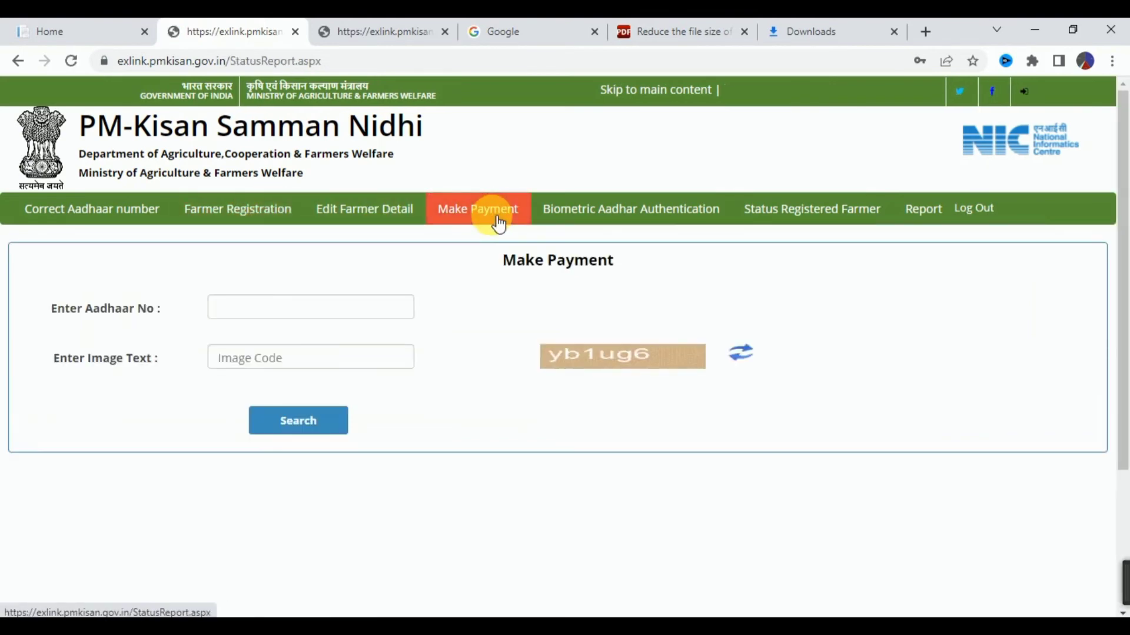
{"action": "left_click", "coordinate": [366, 308]}
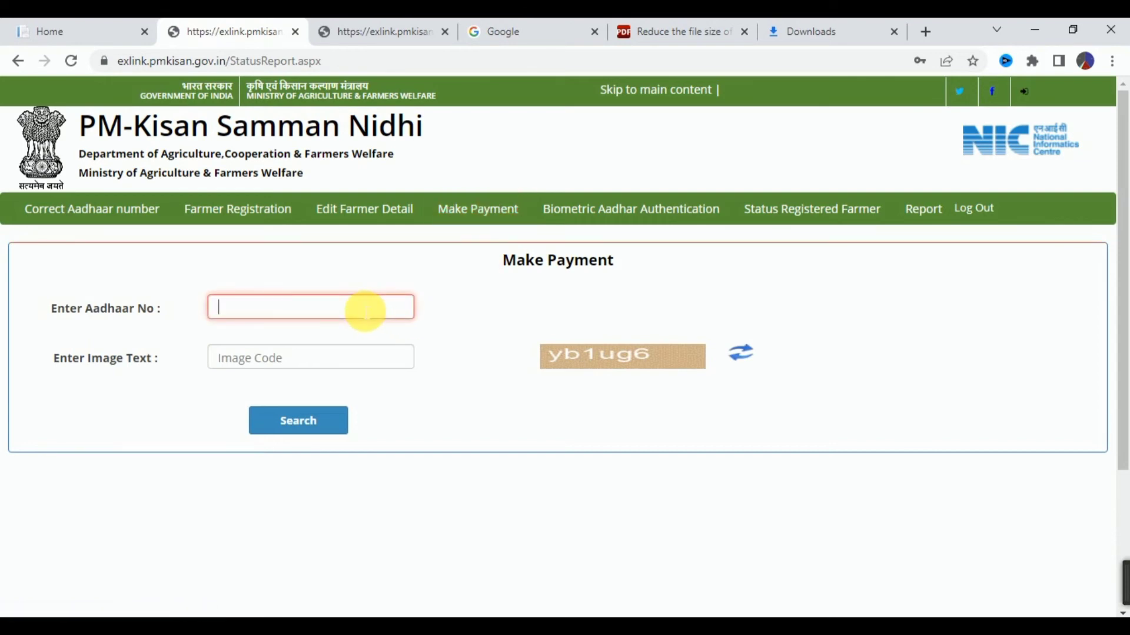
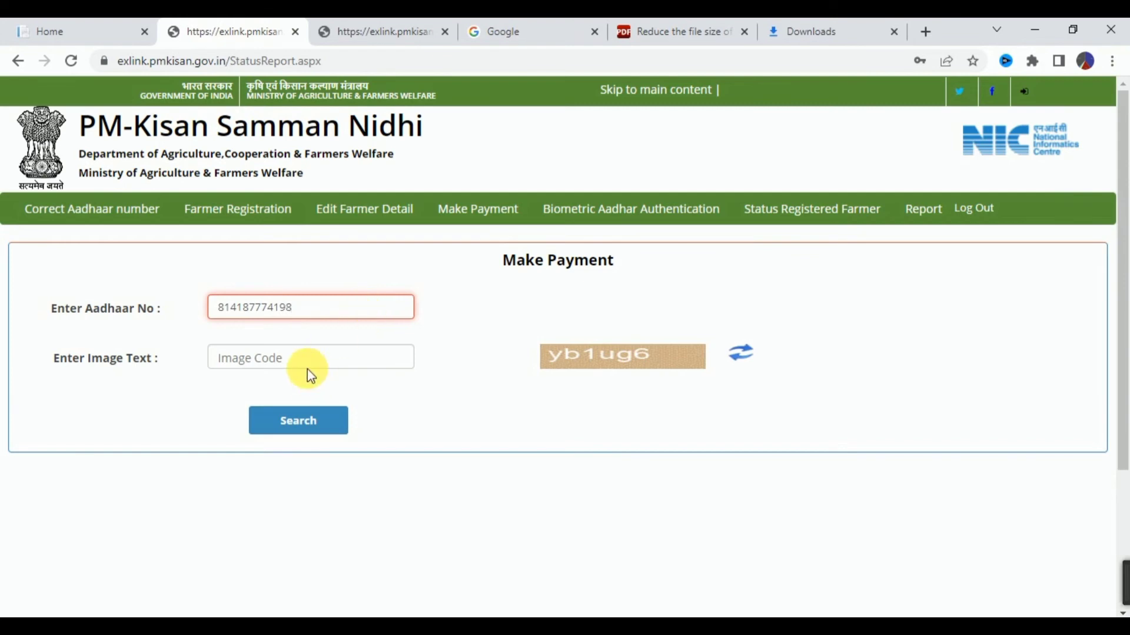
{"action": "left_click", "coordinate": [313, 359]}
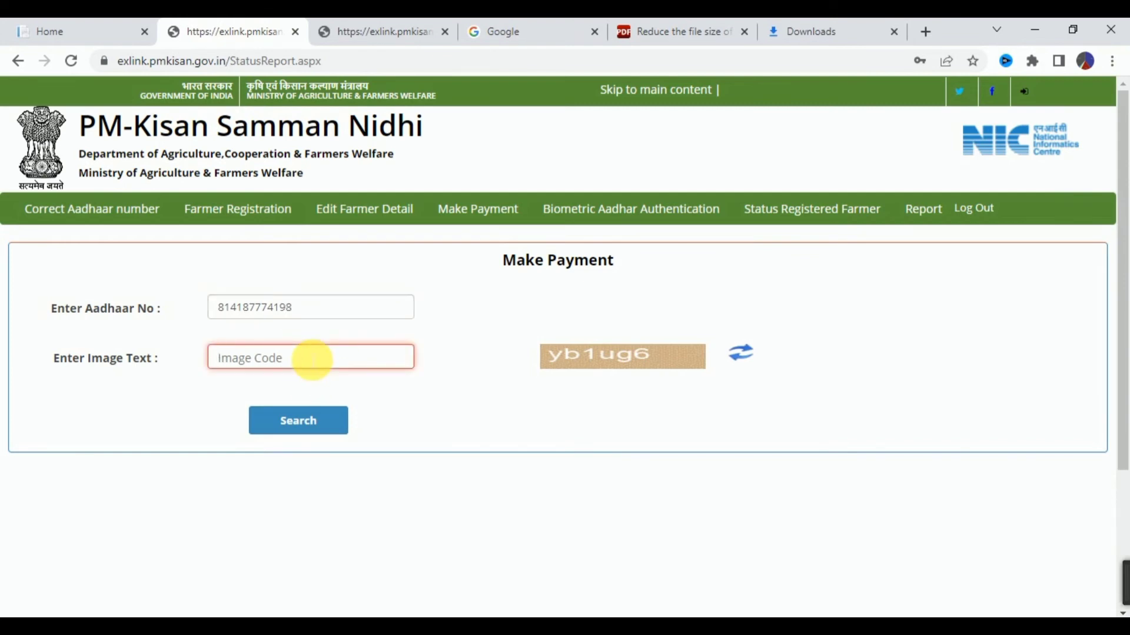
{"action": "type", "text": "yb1ug6"}
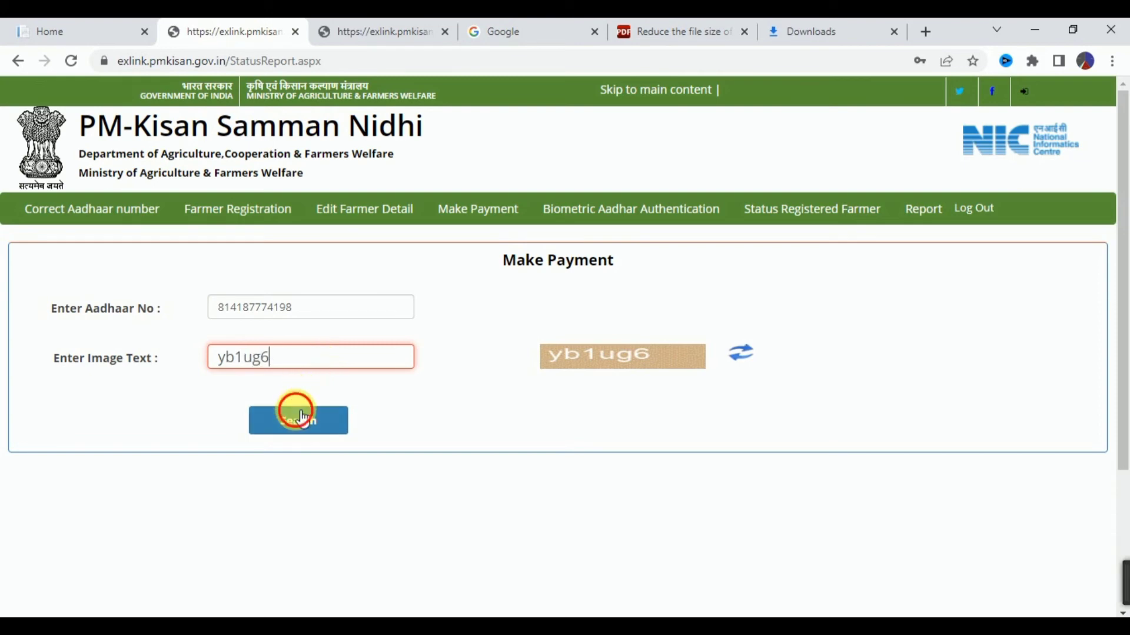
{"action": "left_click", "coordinate": [297, 415]}
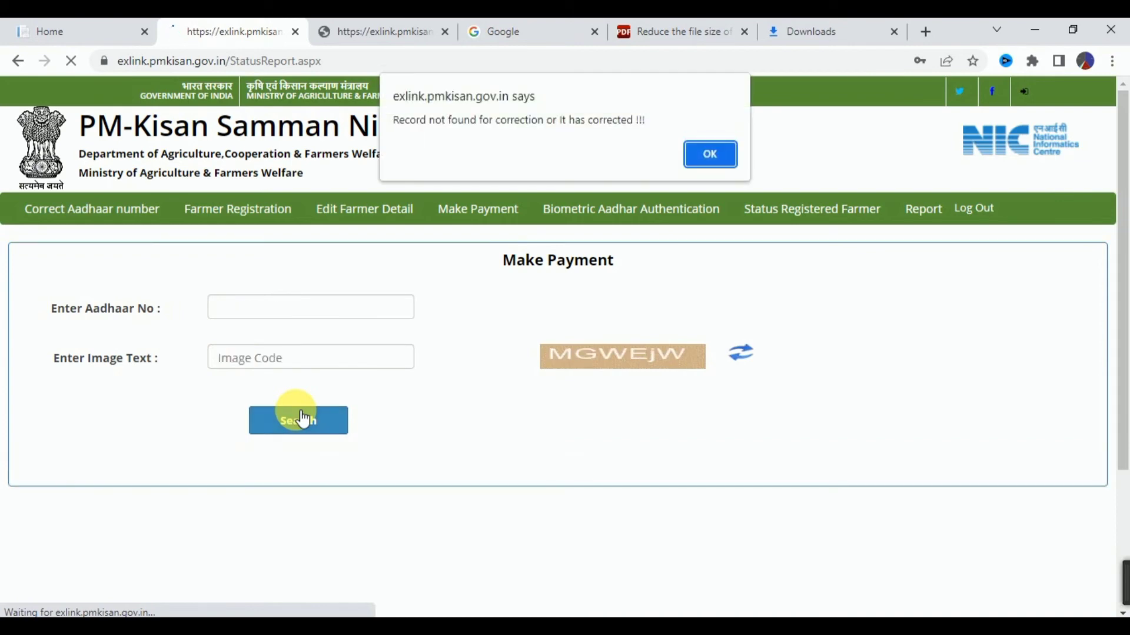
{"action": "left_click", "coordinate": [706, 156]}
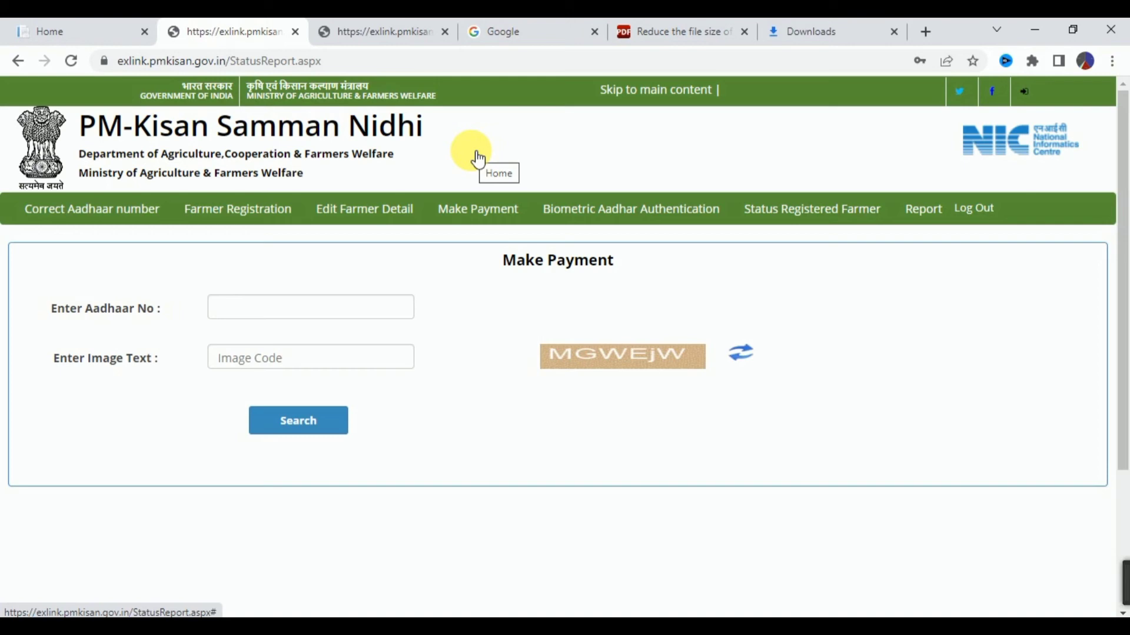
- On the registration form, set the land transfer reason to Ancester Land (Virasat)
{"action": "left_click", "coordinate": [373, 31]}
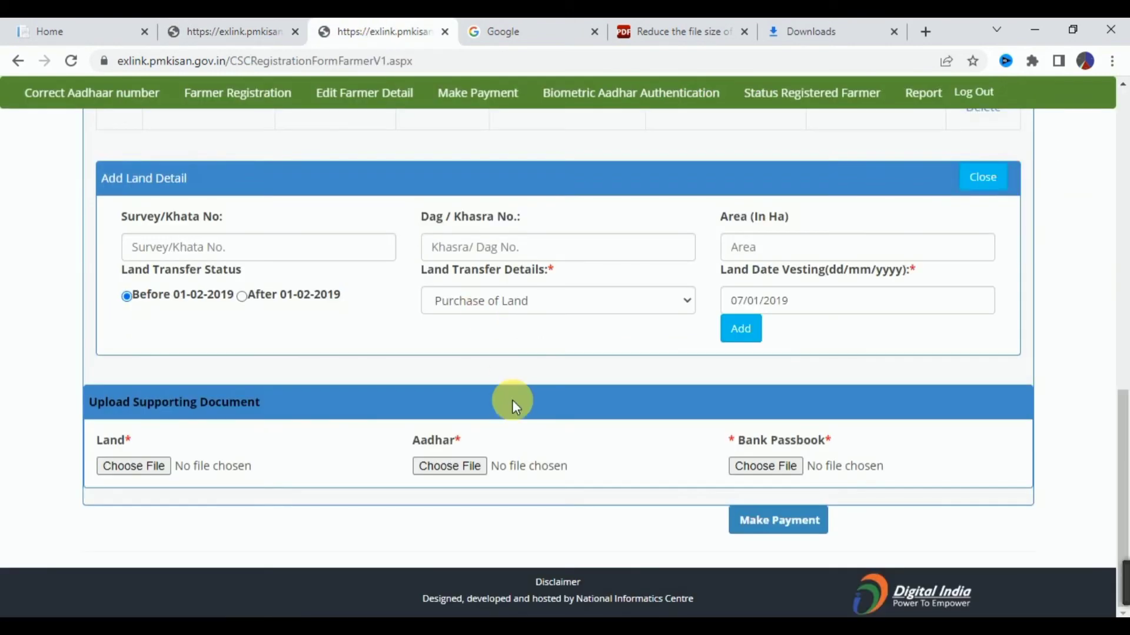
{"action": "left_click", "coordinate": [501, 300]}
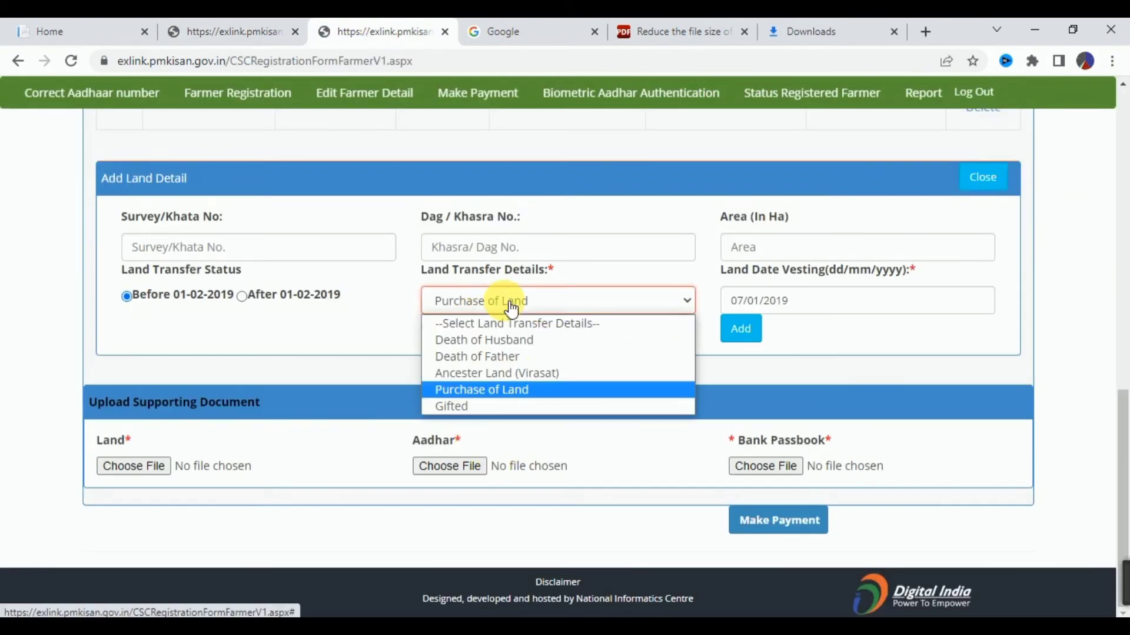
{"action": "left_click", "coordinate": [525, 376]}
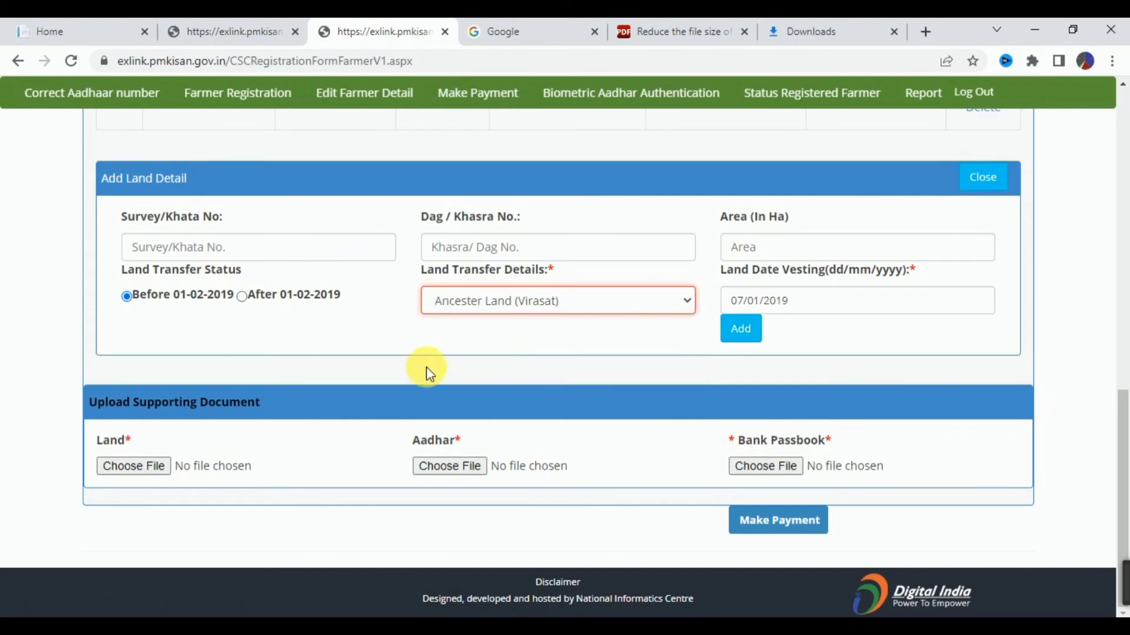
- Add a land row with Survey/Khata 1105, Dag/Khasra 1978 and area 0.1700
{"action": "left_click", "coordinate": [295, 258]}
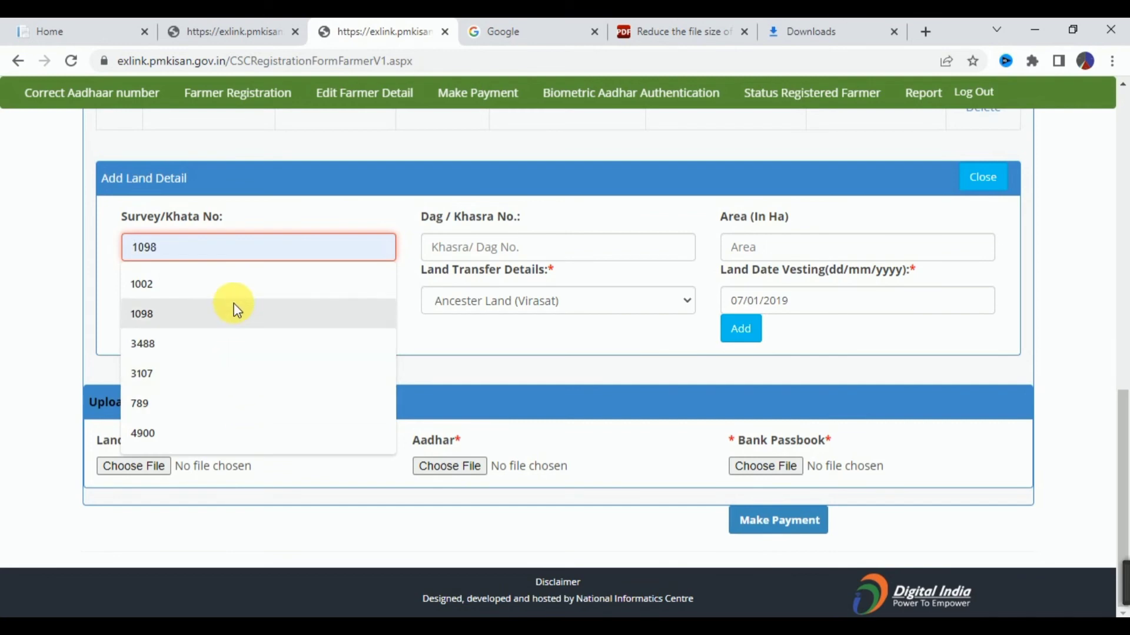
{"action": "type", "text": "11"}
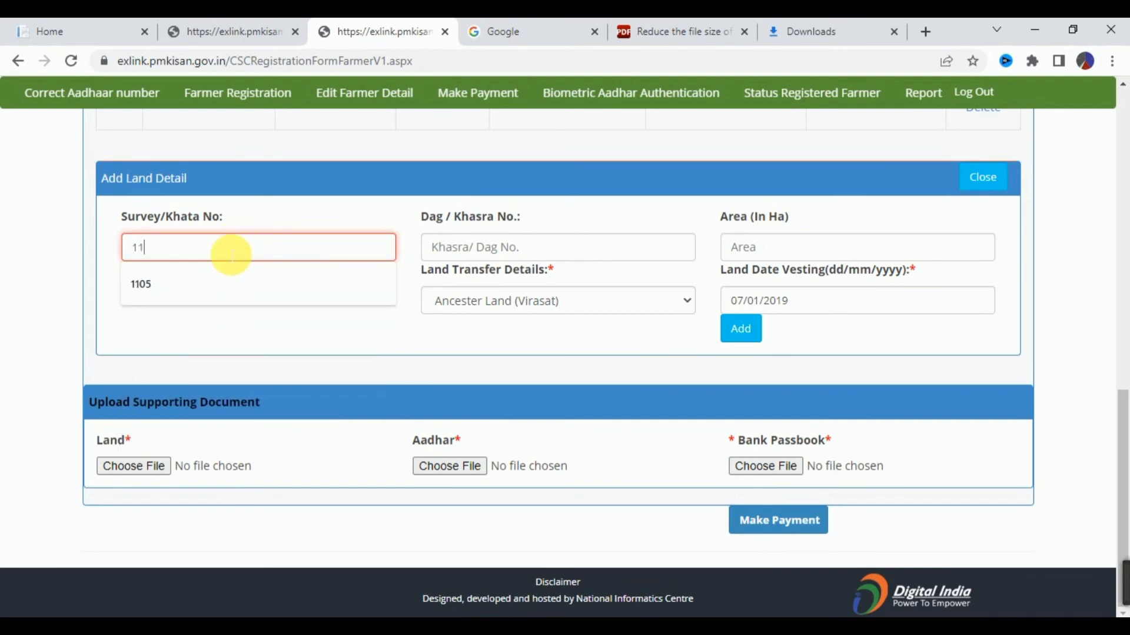
{"action": "type", "text": "05"}
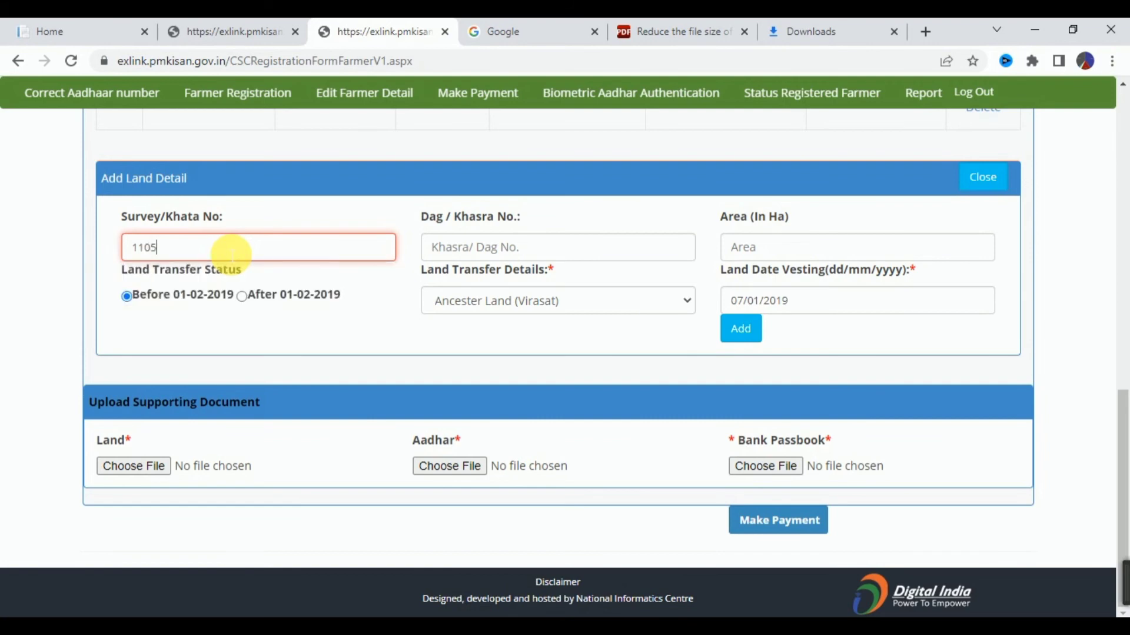
{"action": "left_click", "coordinate": [520, 248]}
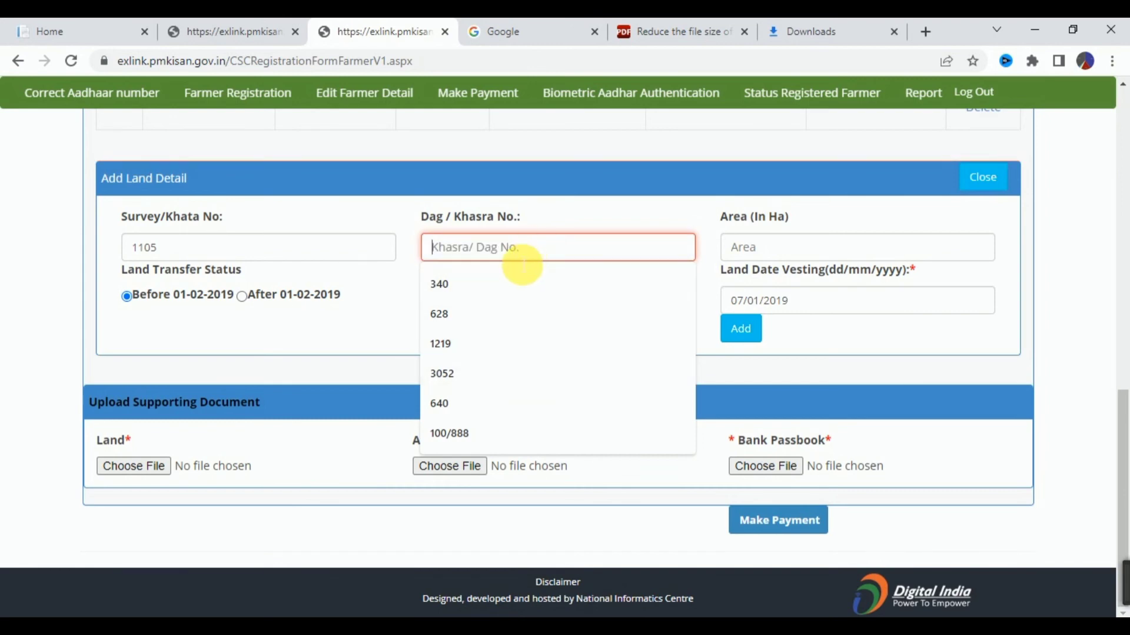
{"action": "type", "text": "1978"}
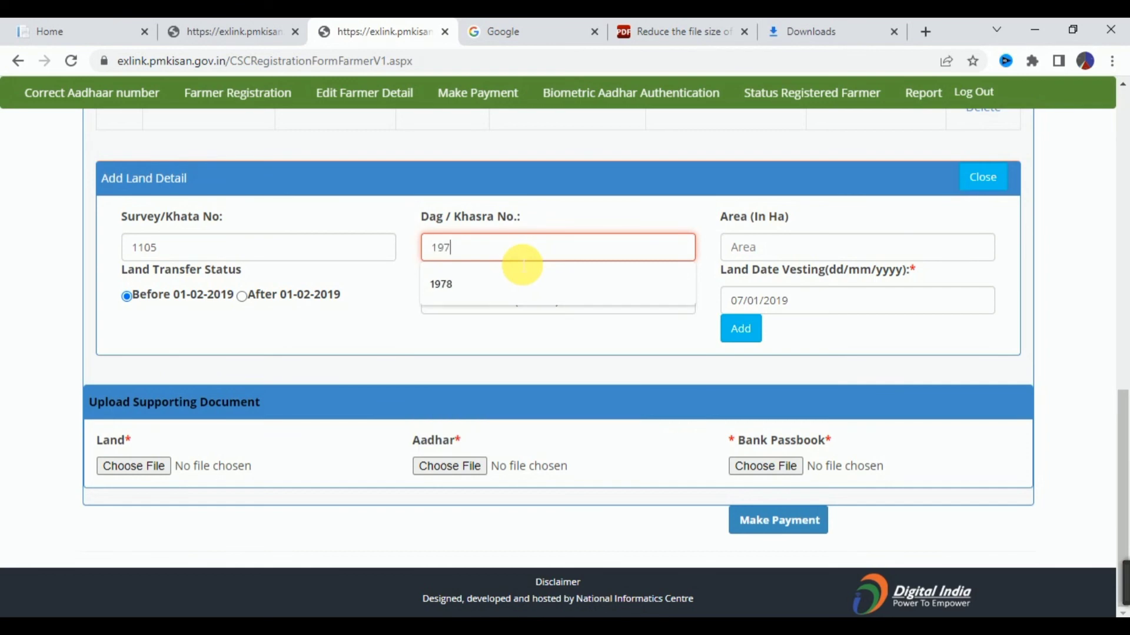
{"action": "left_click", "coordinate": [759, 250]}
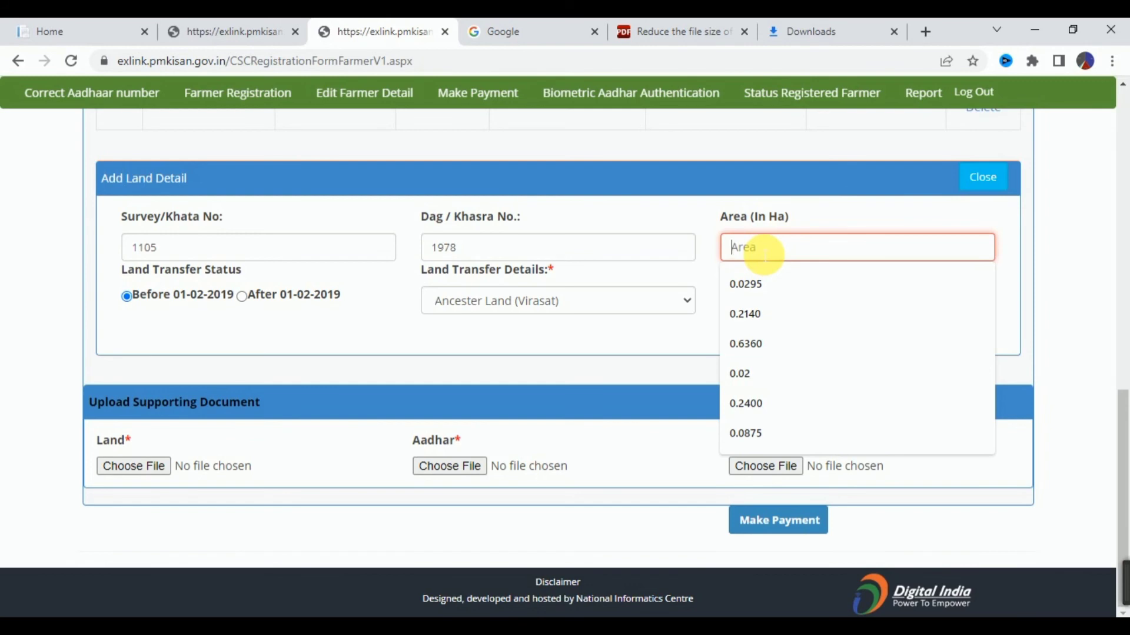
{"action": "type", "text": "0"}
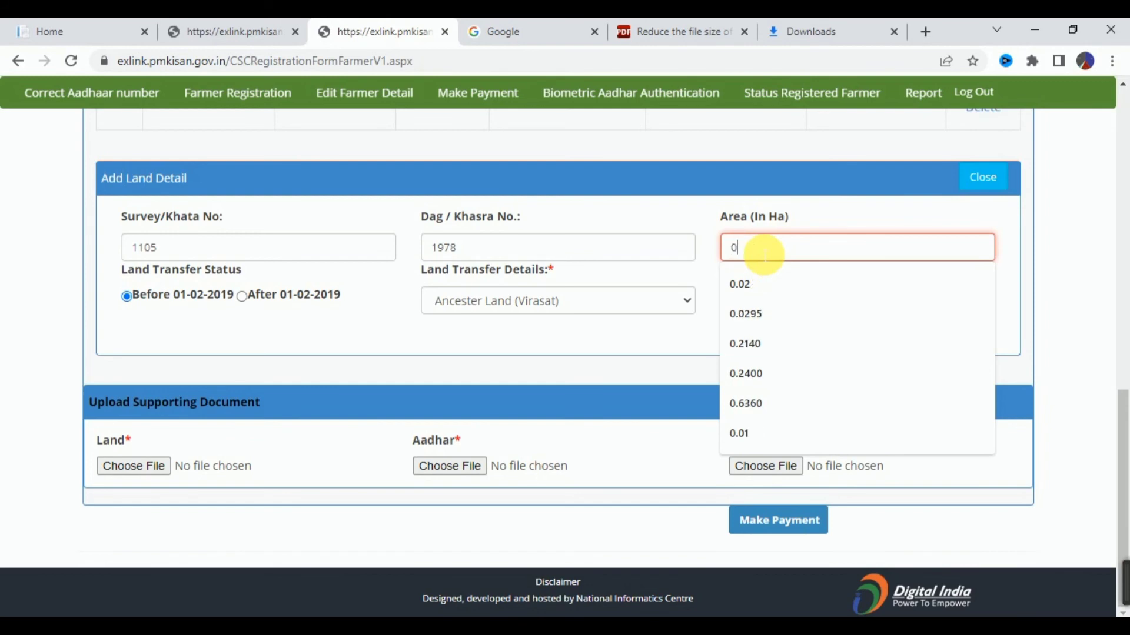
{"action": "type", "text": ".1700"}
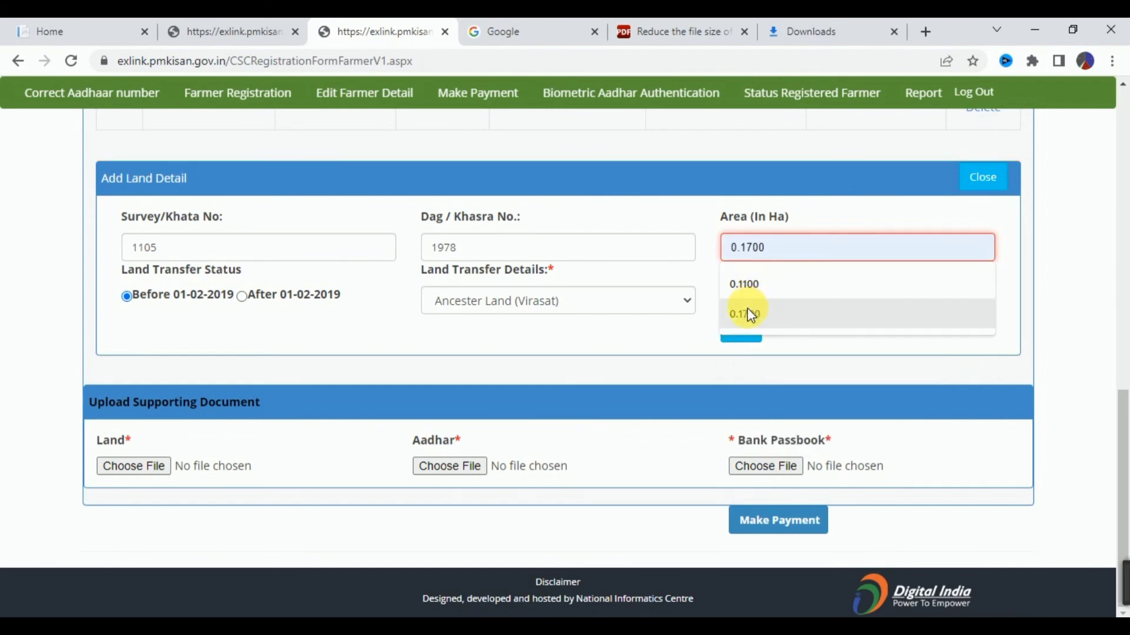
{"action": "left_click", "coordinate": [747, 313]}
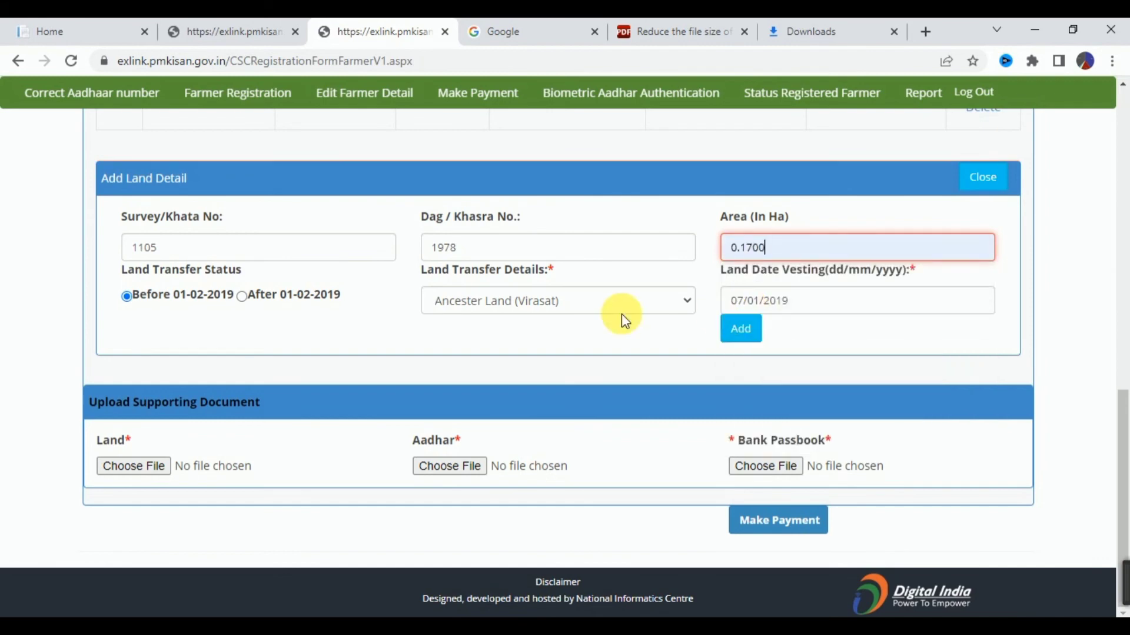
{"action": "left_click", "coordinate": [742, 332]}
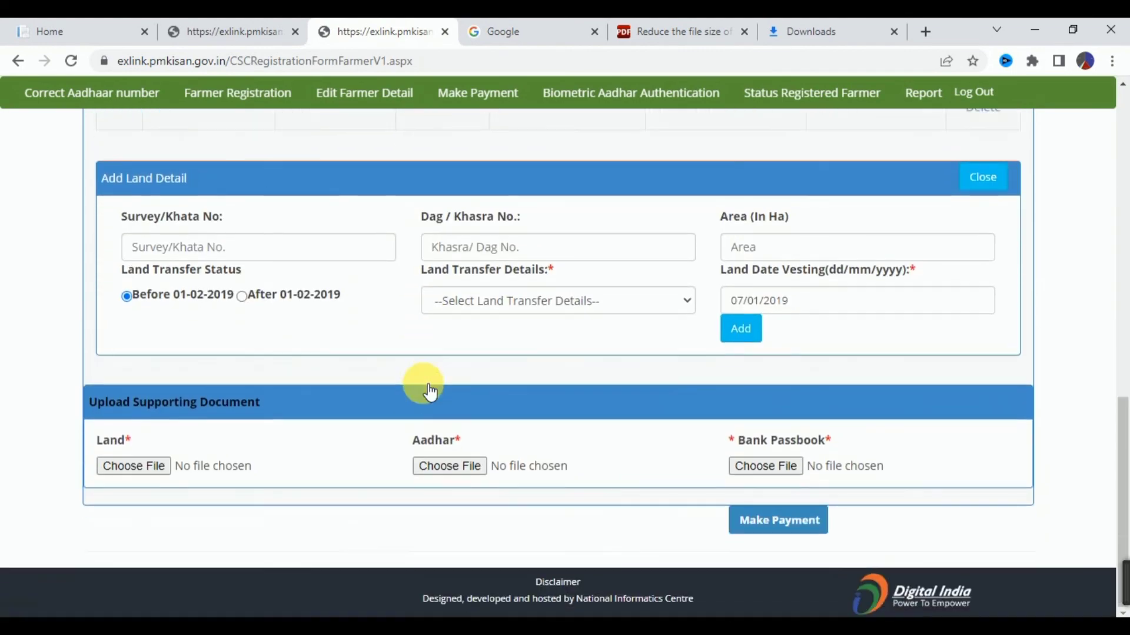
- Attach REC1.pdf as the Land supporting document
{"action": "left_click", "coordinate": [150, 467]}
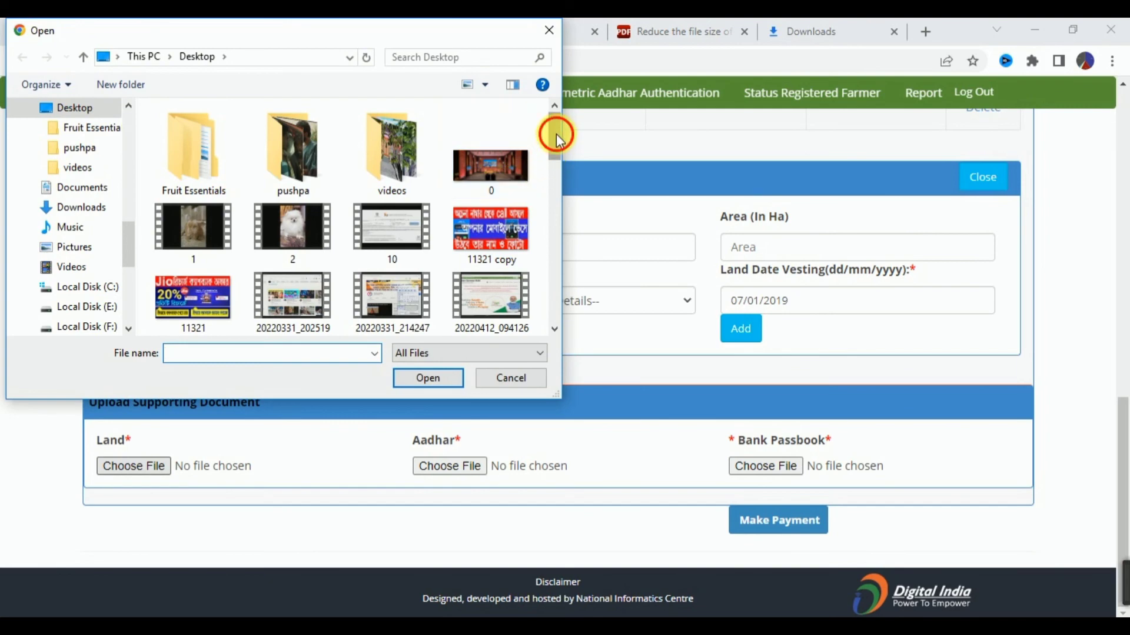
{"action": "left_click_drag", "start_coordinate": [555, 134], "coordinate": [568, 270]}
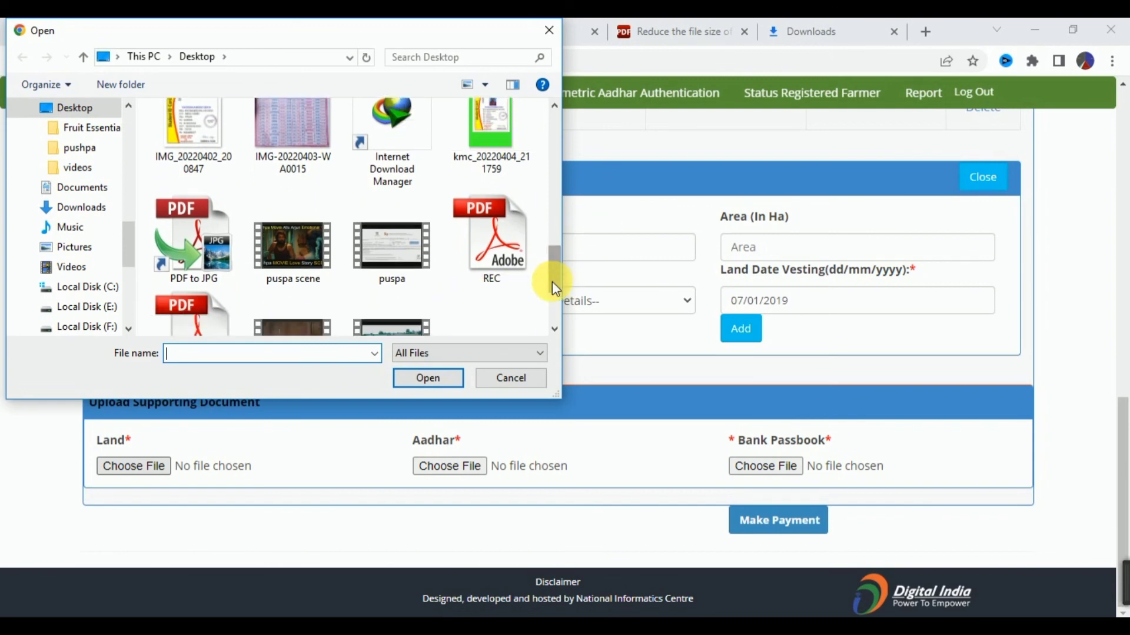
{"action": "scroll", "coordinate": [552, 289], "scroll_direction": "down", "scroll_amount": 3}
{"action": "double_click", "coordinate": [188, 203]}
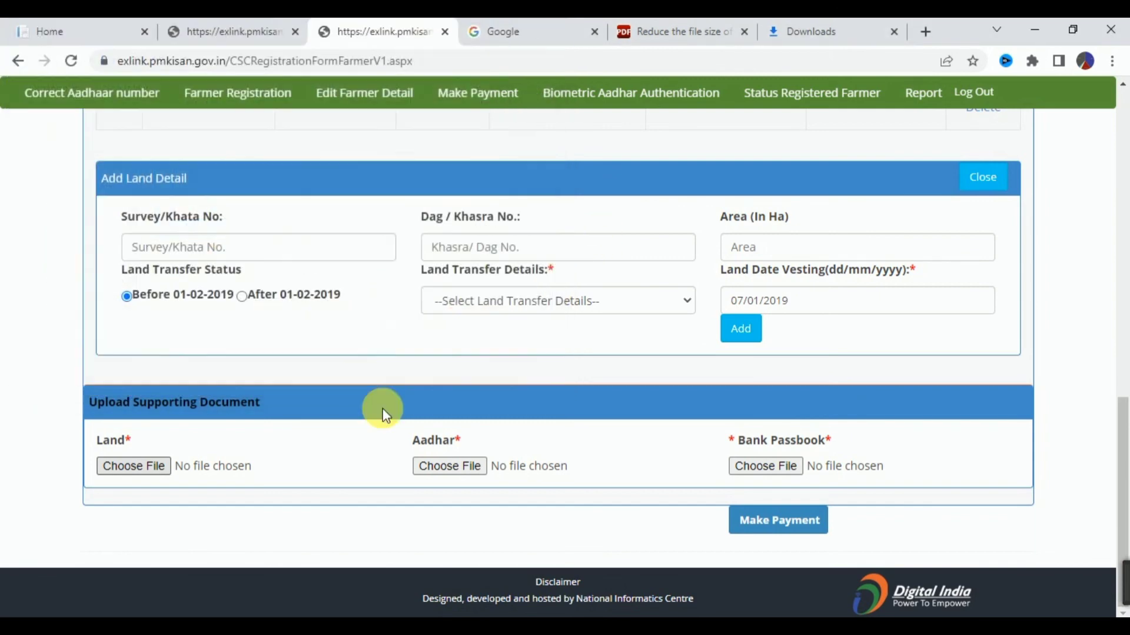
- Attach AA1.pdf as the Aadhar document and BOOK1.pdf as the Bank Passbook document
{"action": "left_click", "coordinate": [454, 468]}
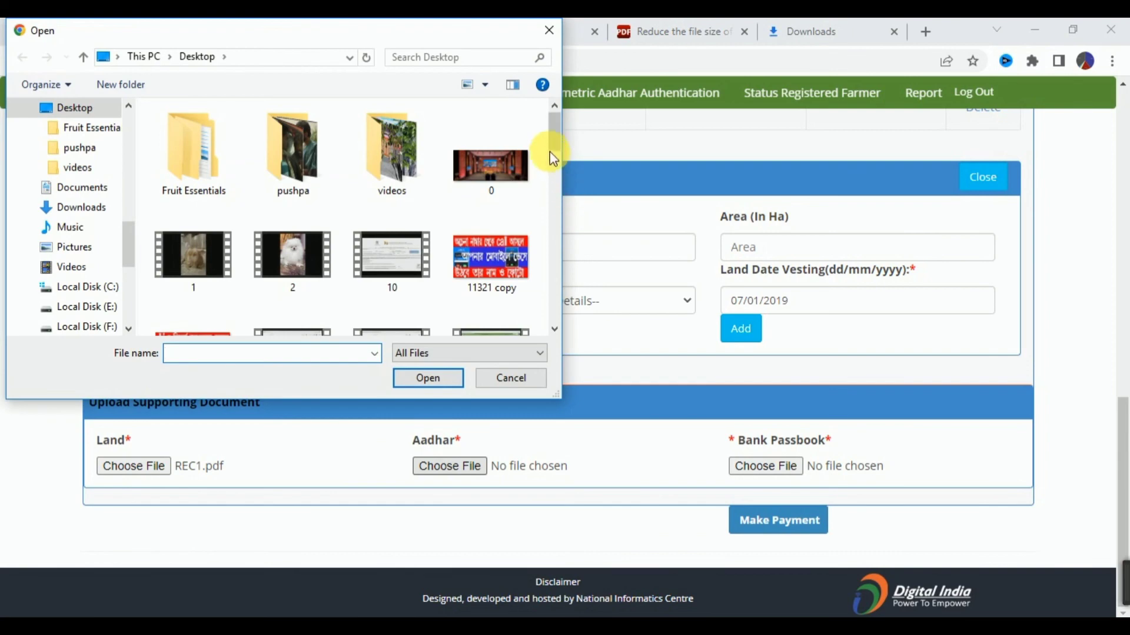
{"action": "left_click_drag", "start_coordinate": [551, 151], "coordinate": [556, 206]}
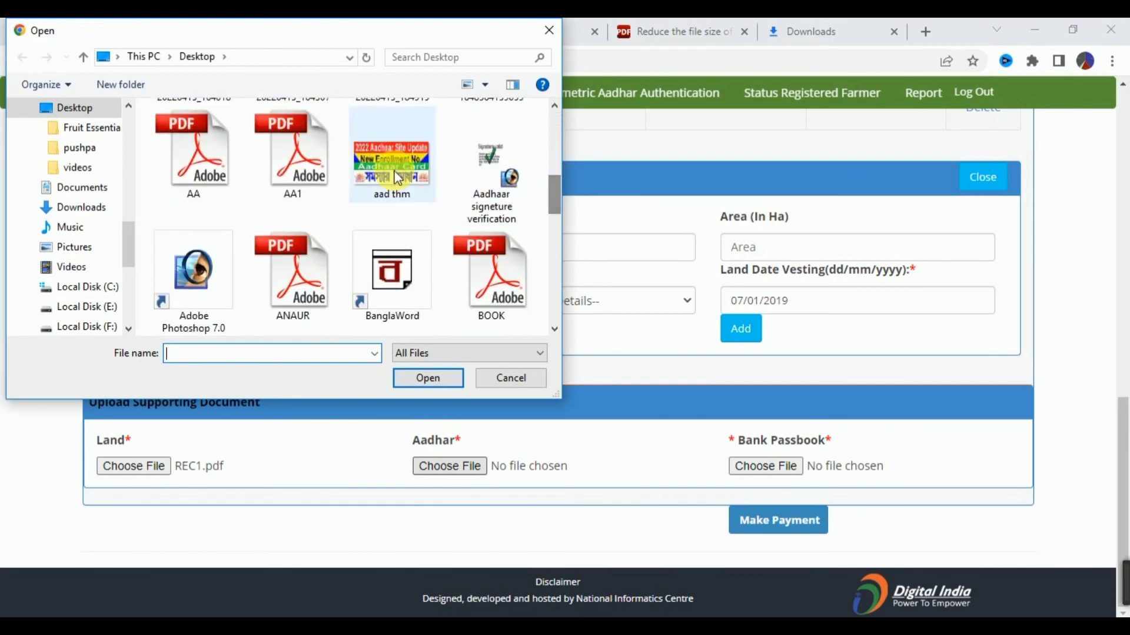
{"action": "double_click", "coordinate": [309, 158]}
{"action": "left_click", "coordinate": [764, 468]}
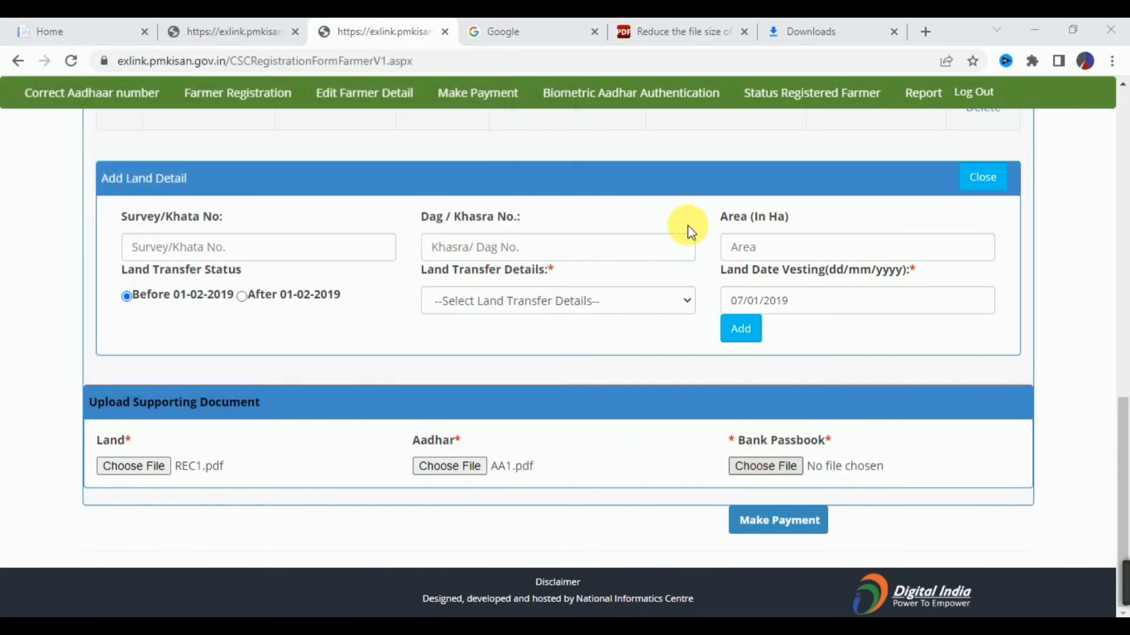
{"action": "left_click_drag", "start_coordinate": [558, 148], "coordinate": [558, 232]}
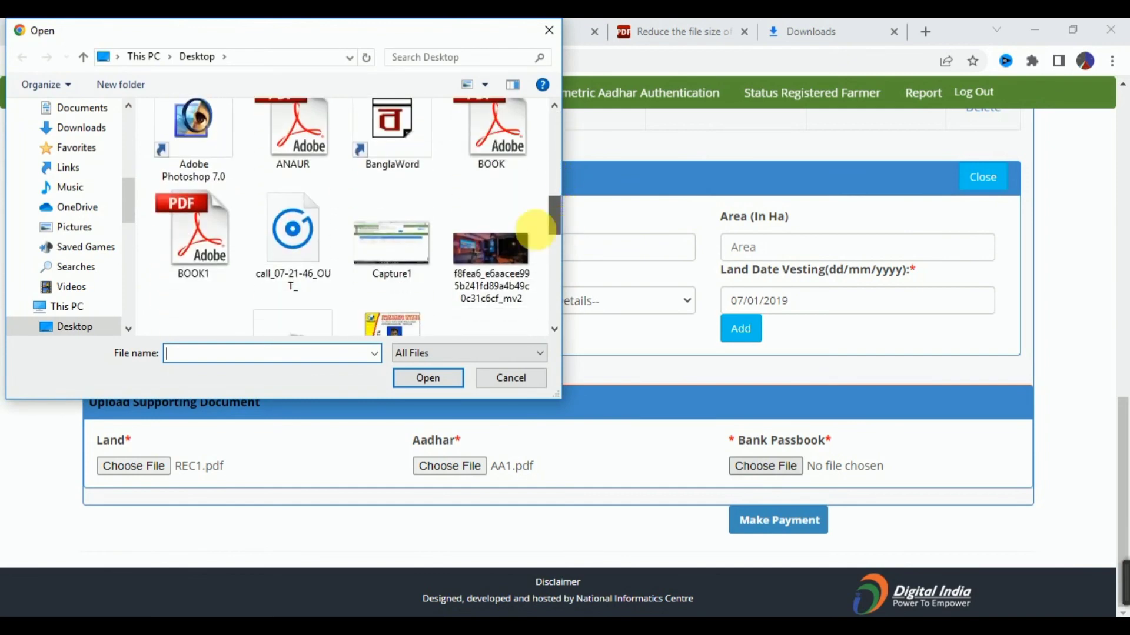
{"action": "double_click", "coordinate": [200, 247]}
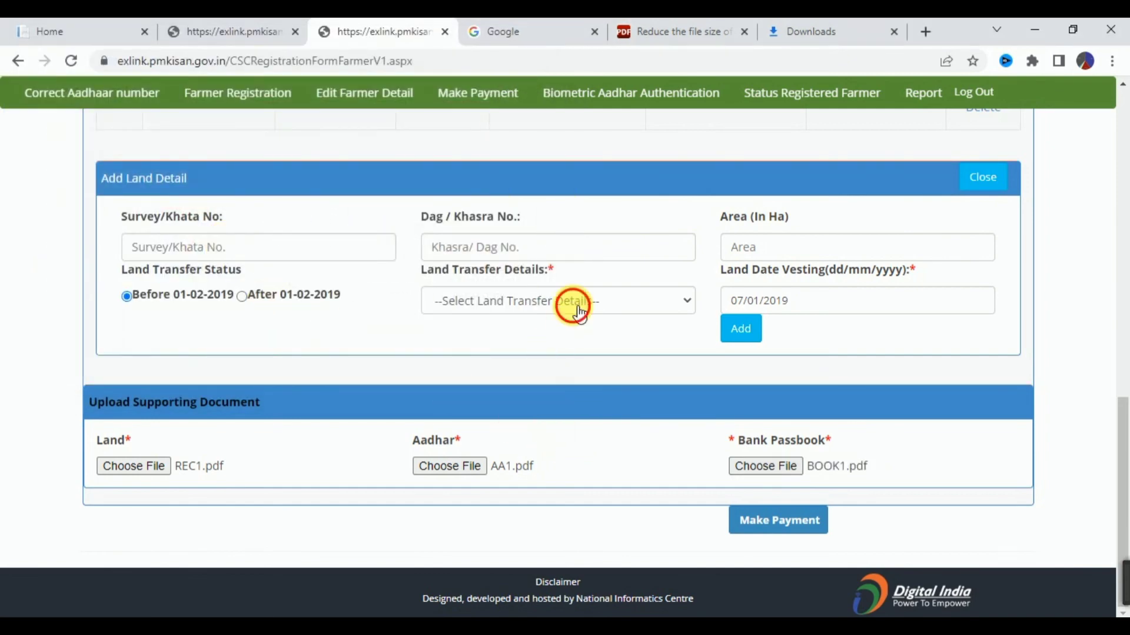
{"action": "left_click", "coordinate": [574, 301]}
- Set Land Transfer Details to Purchase of Land, add the survey 1105 row, and make payment
{"action": "left_click", "coordinate": [539, 395]}
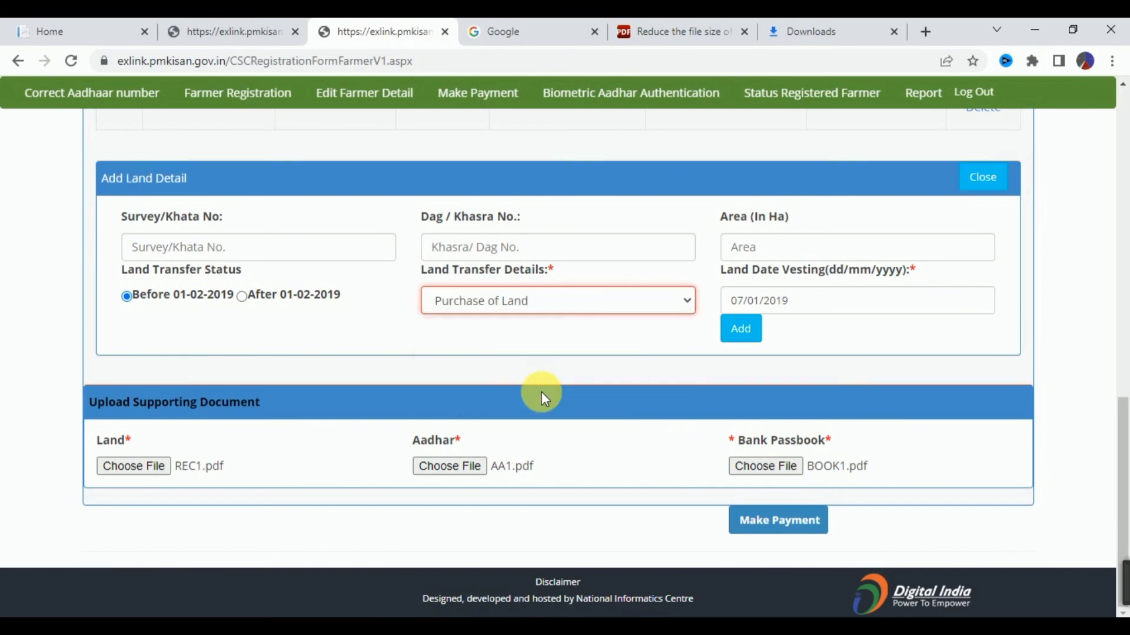
{"action": "left_click", "coordinate": [730, 336]}
{"action": "scroll", "coordinate": [855, 331], "scroll_direction": "up", "scroll_amount": 3}
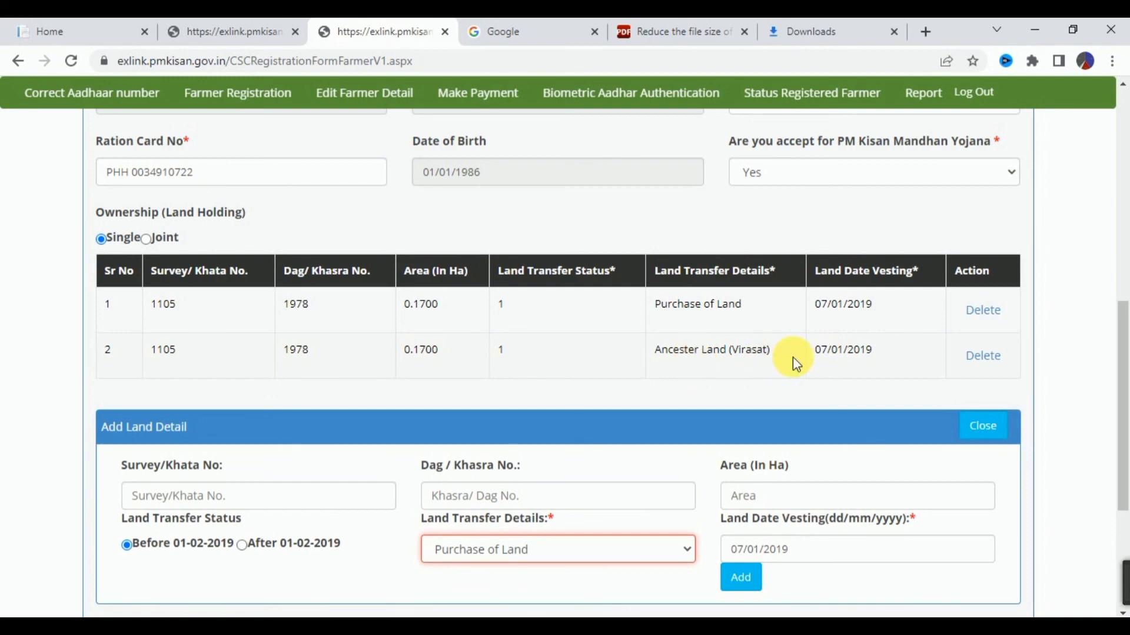
{"action": "scroll", "coordinate": [793, 356], "scroll_direction": "up", "scroll_amount": 10}
{"action": "scroll", "coordinate": [793, 356], "scroll_direction": "down", "scroll_amount": 8}
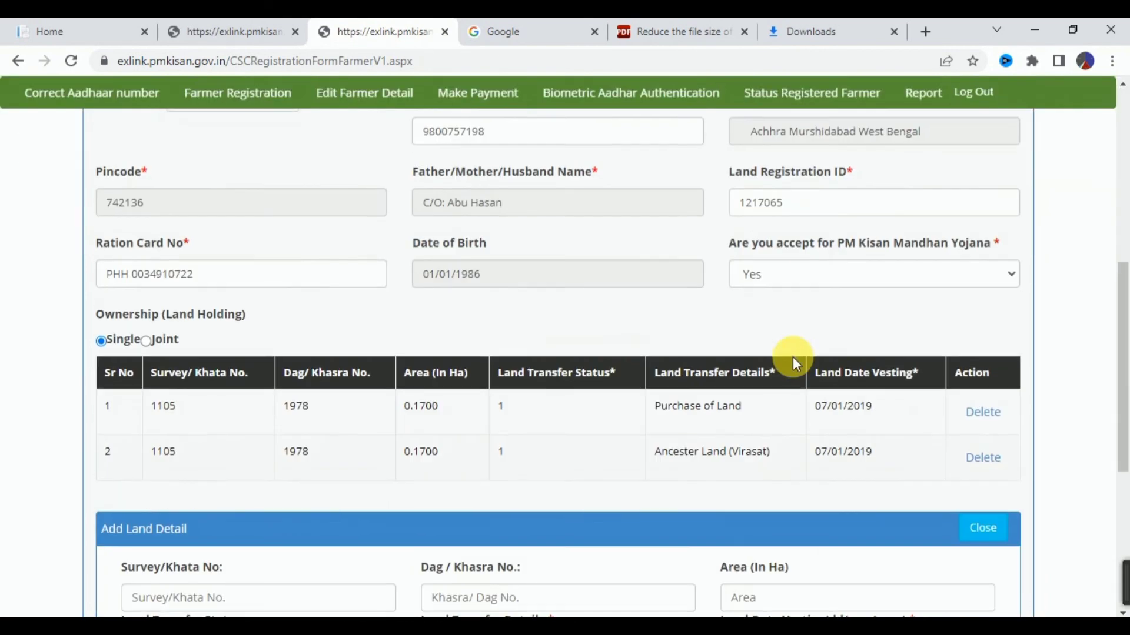
{"action": "scroll", "coordinate": [793, 356], "scroll_direction": "down", "scroll_amount": 7}
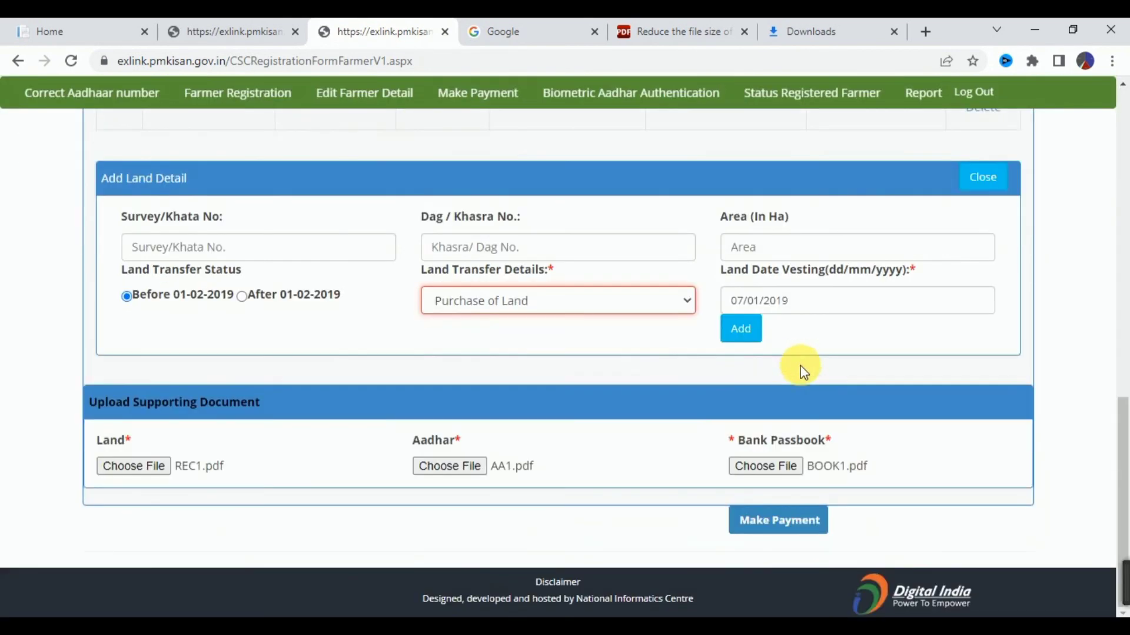
{"action": "left_click", "coordinate": [771, 532]}
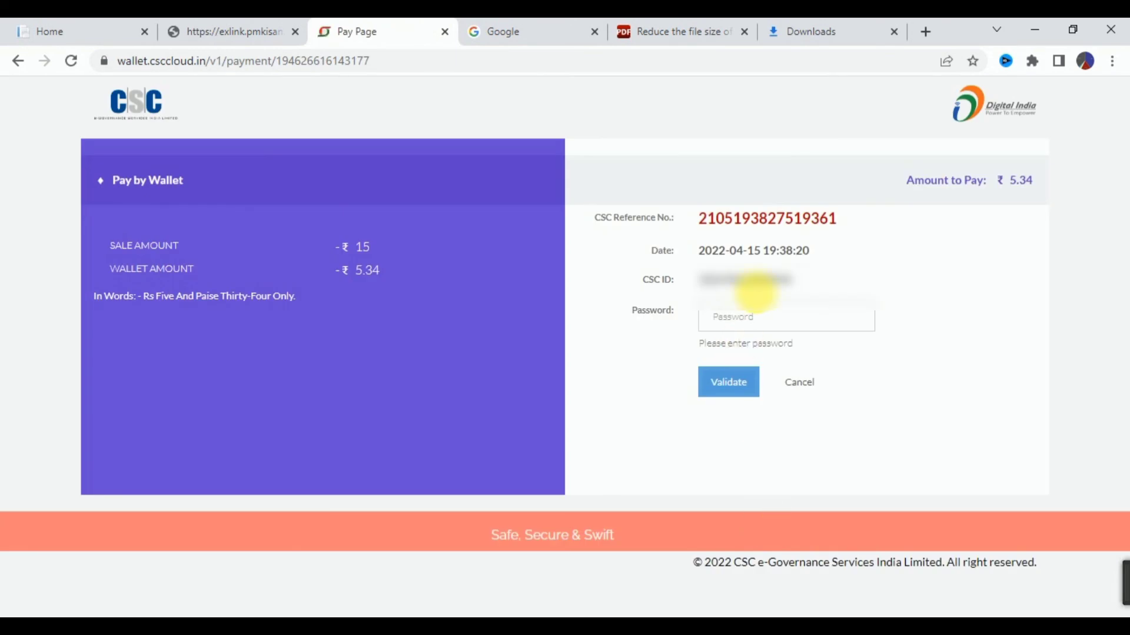
- Enter and validate the CSC Wallet password
{"action": "left_click", "coordinate": [755, 313]}
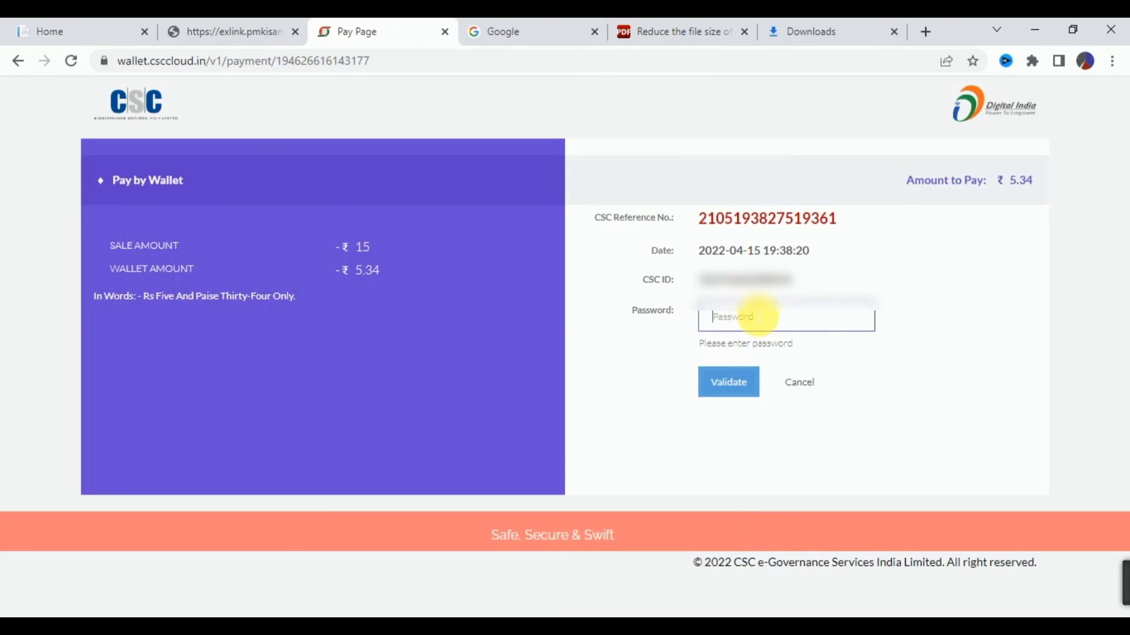
{"action": "type", "text": "•"}
{"action": "left_click", "coordinate": [726, 384]}
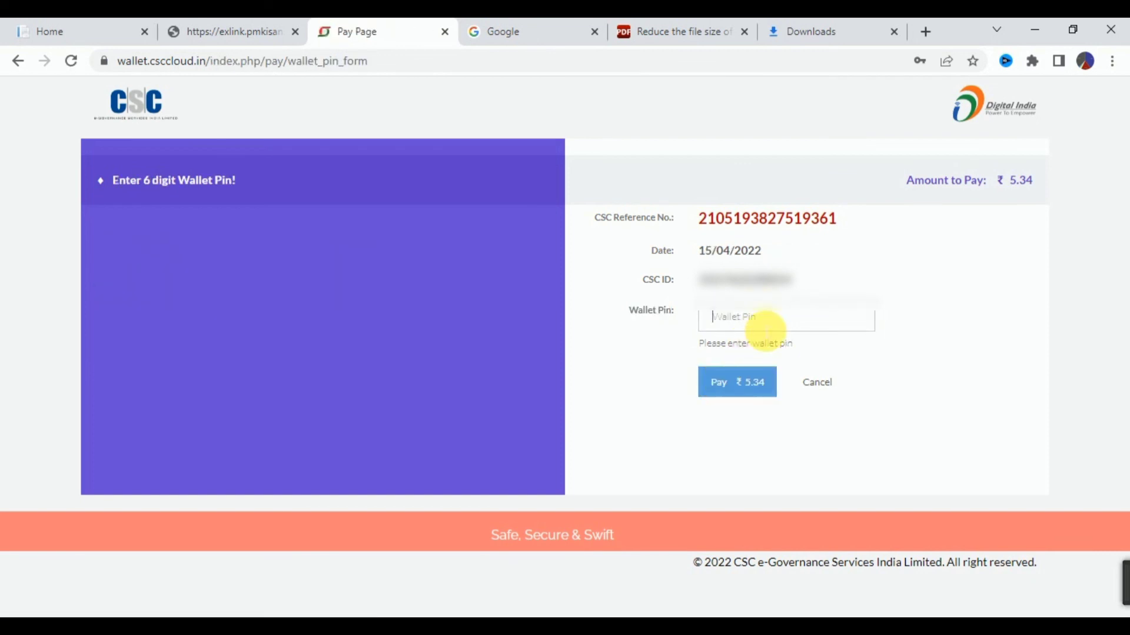
- Enter the six-digit wallet PIN, pay ₹5.34, and start printing the Transaction Response receipt
{"action": "left_click", "coordinate": [765, 325]}
{"action": "type", "text": "1"}
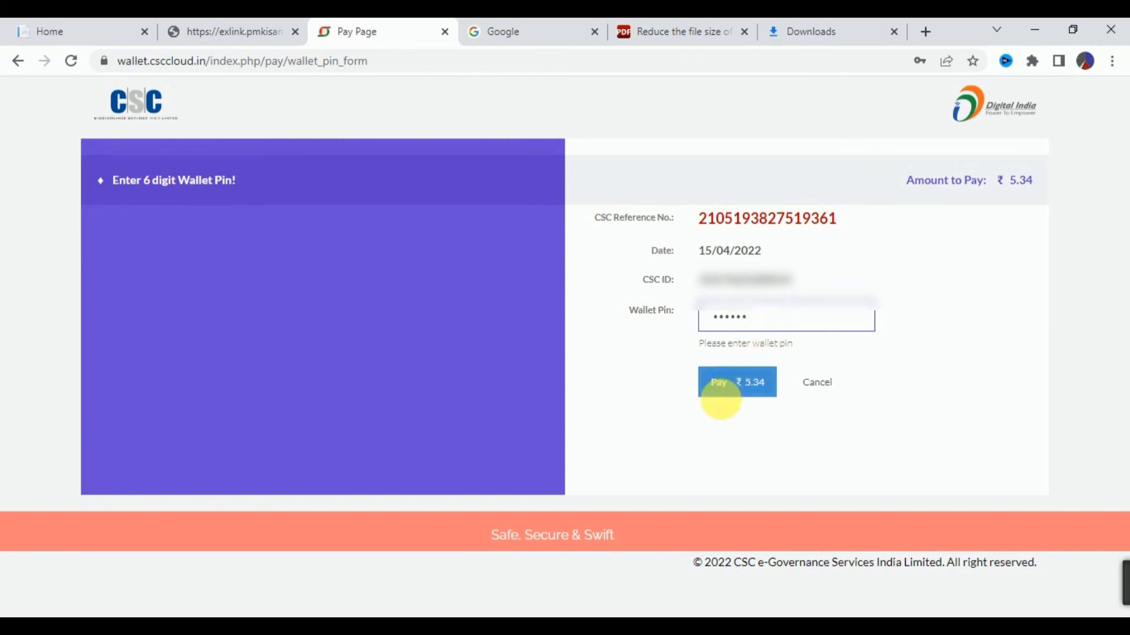
{"action": "left_click", "coordinate": [734, 381]}
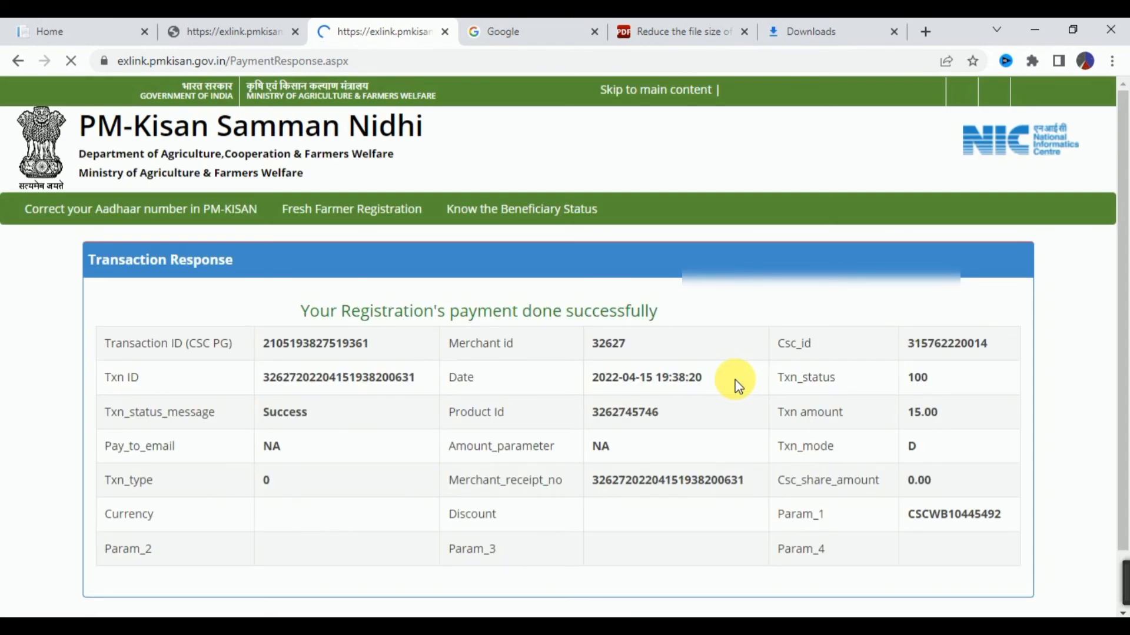
{"action": "scroll", "coordinate": [737, 386], "scroll_direction": "down", "scroll_amount": 1}
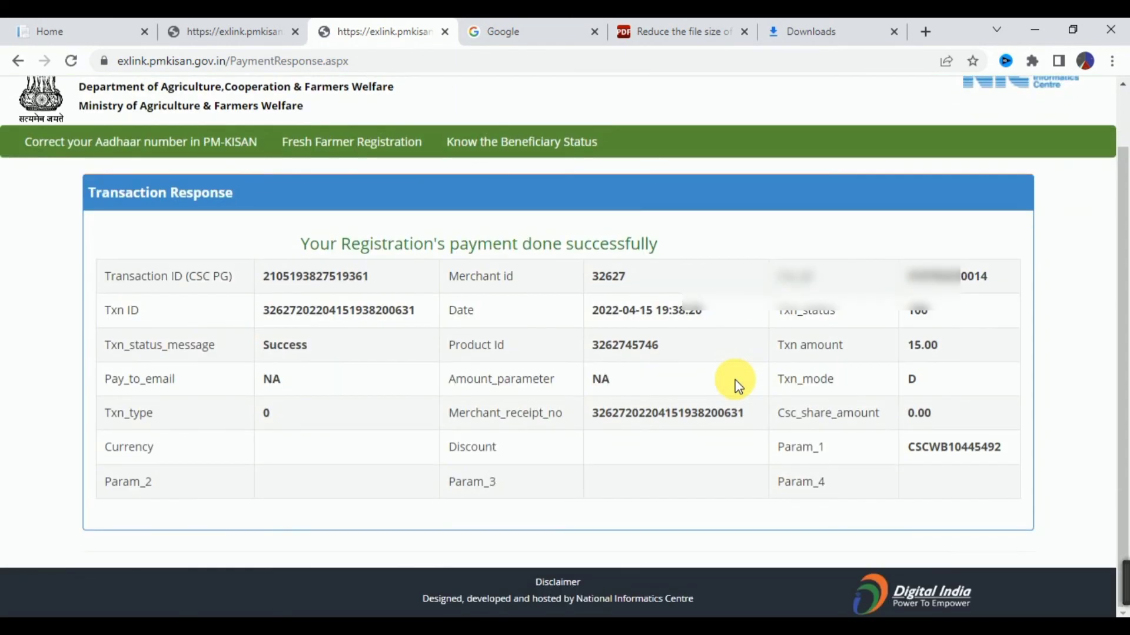
{"action": "key", "text": "ctrl+p"}
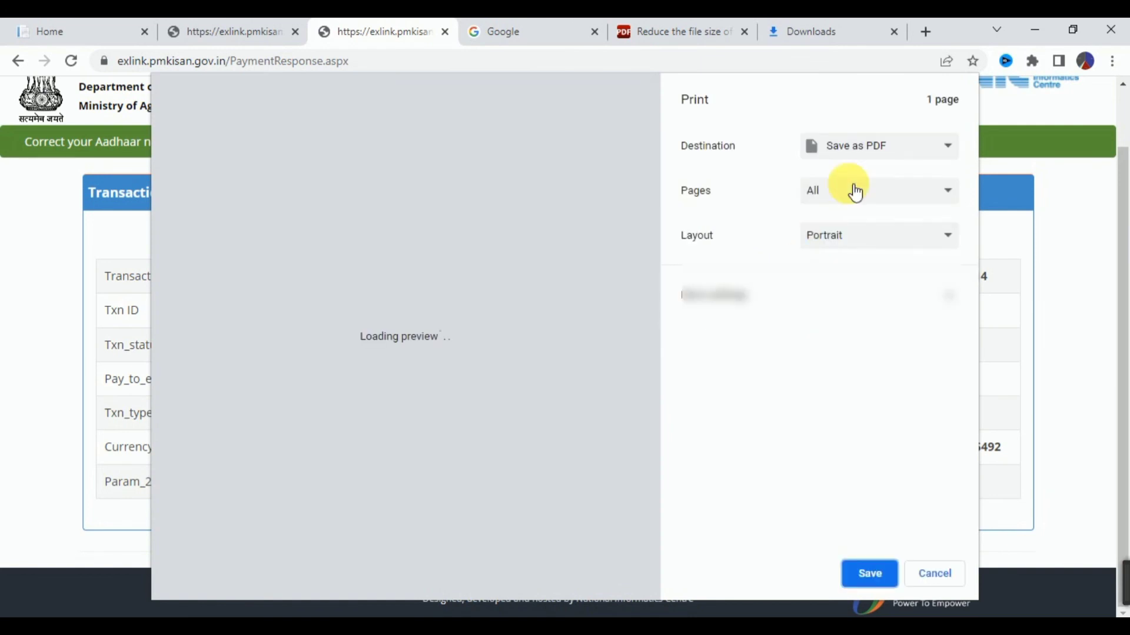
- Print the receipt to the EPSON L360 printer
{"action": "left_click", "coordinate": [857, 147]}
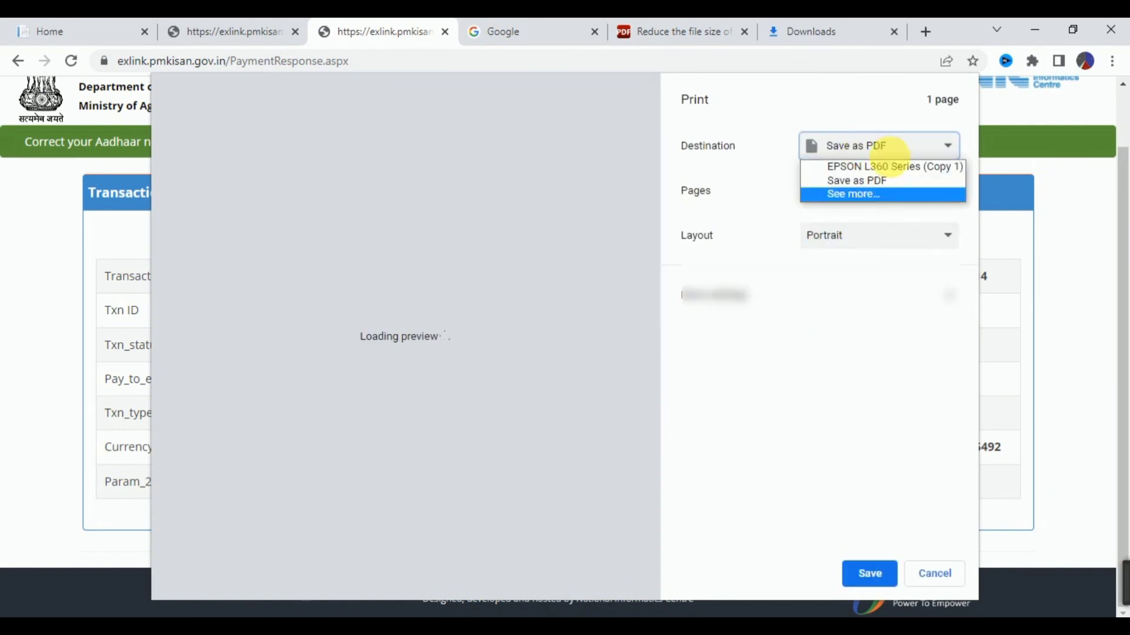
{"action": "left_click", "coordinate": [888, 166]}
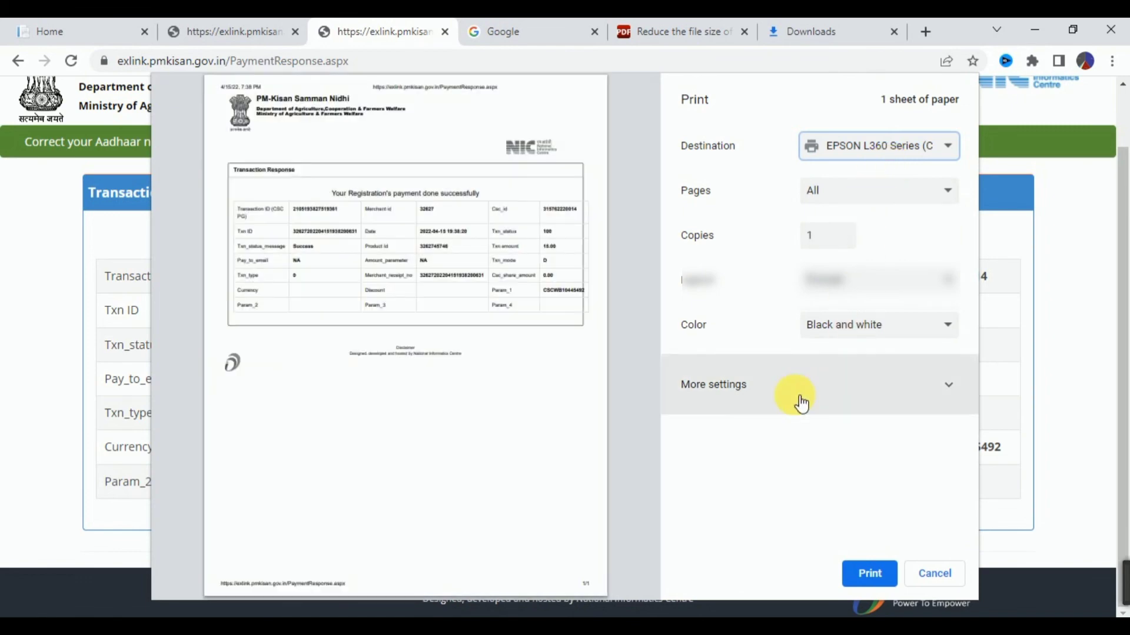
{"action": "left_click", "coordinate": [864, 572]}
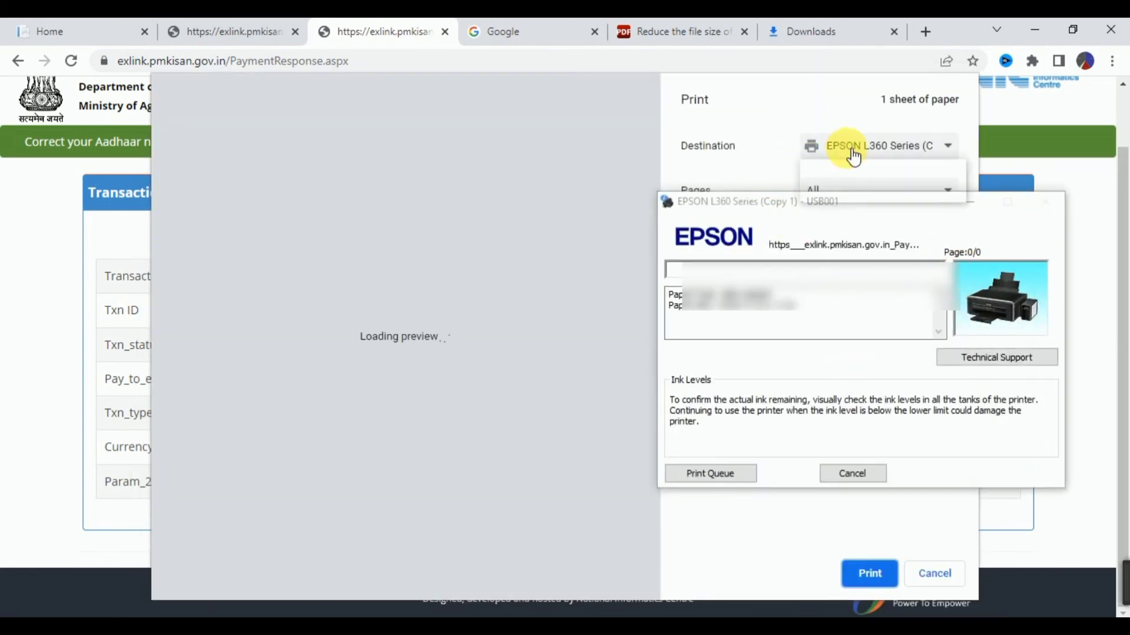
- Switch the destination back to Save as PDF, then cancel the failed print preview
{"action": "left_click", "coordinate": [854, 179]}
{"action": "left_click", "coordinate": [871, 575]}
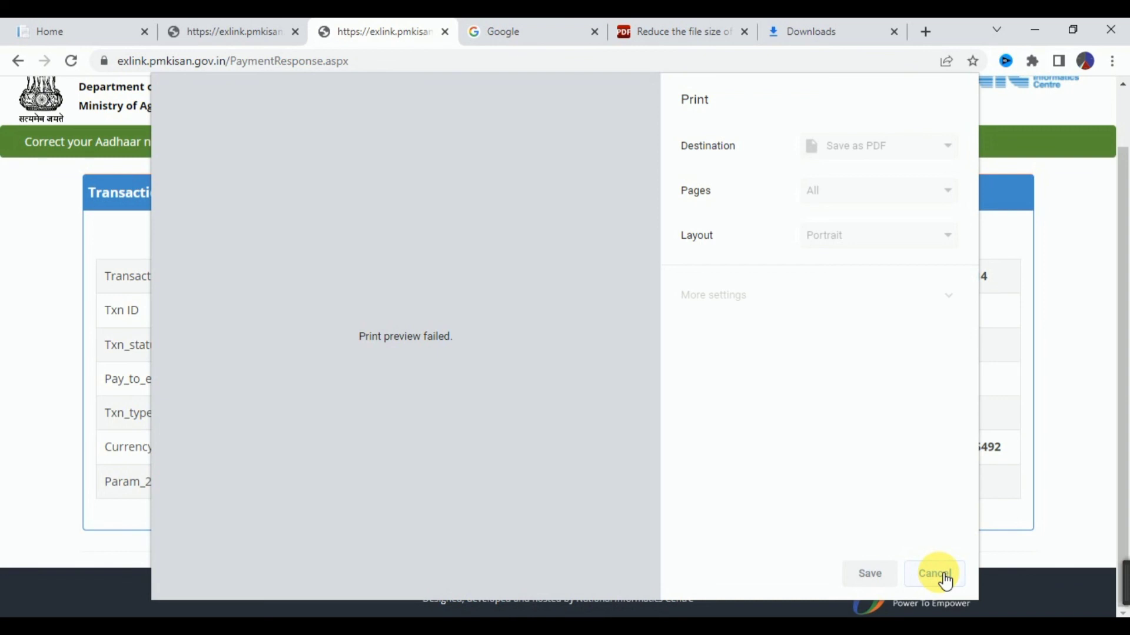
{"action": "left_click", "coordinate": [935, 575]}
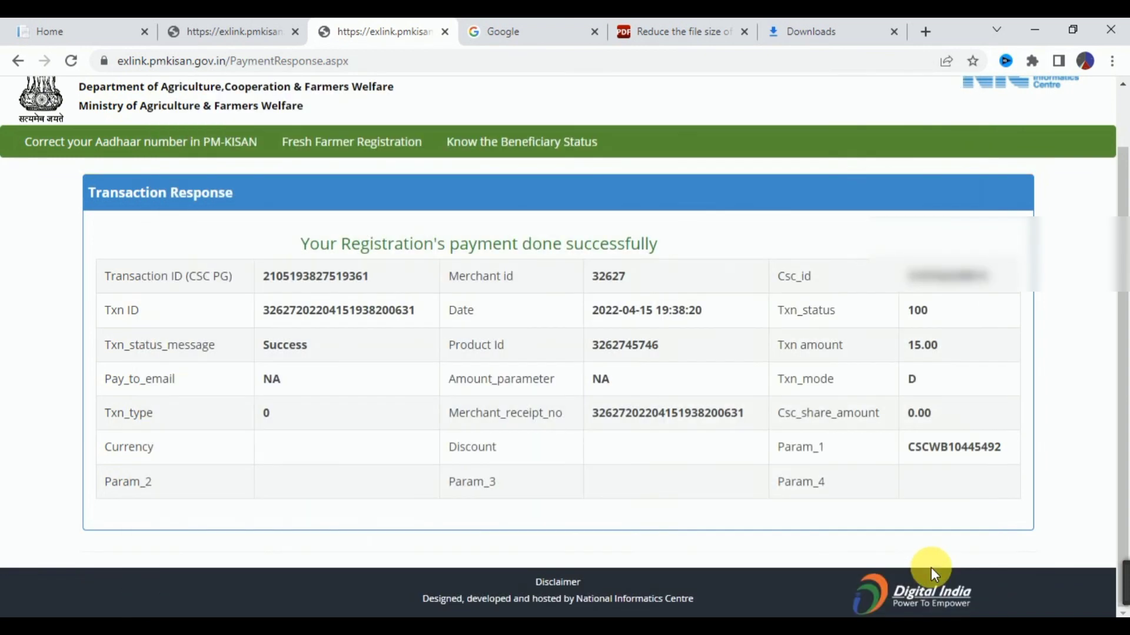
- Reopen printing with Save as PDF and save the receipt as PaymentResponse on the Desktop
{"action": "key", "text": "ctrl+p"}
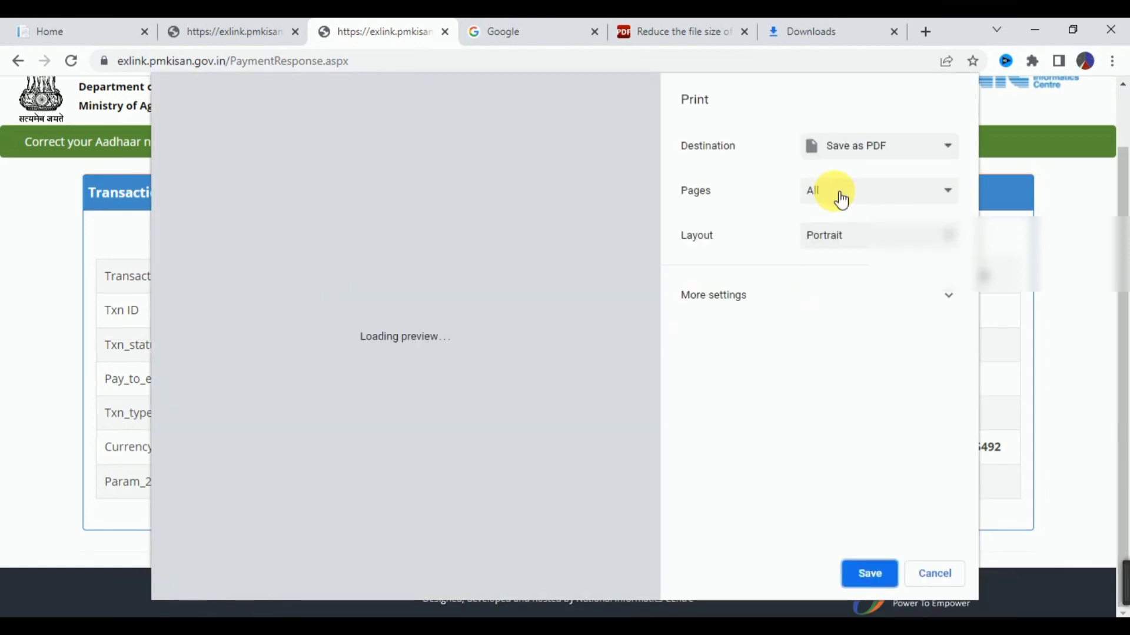
{"action": "left_click", "coordinate": [870, 573]}
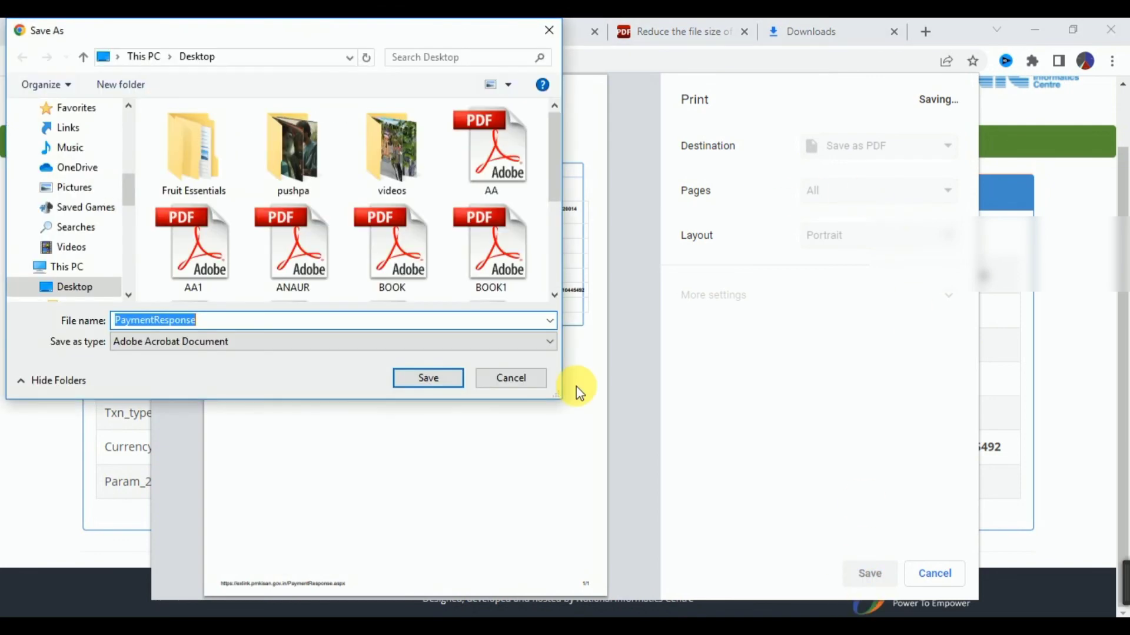
{"action": "left_click", "coordinate": [441, 381]}
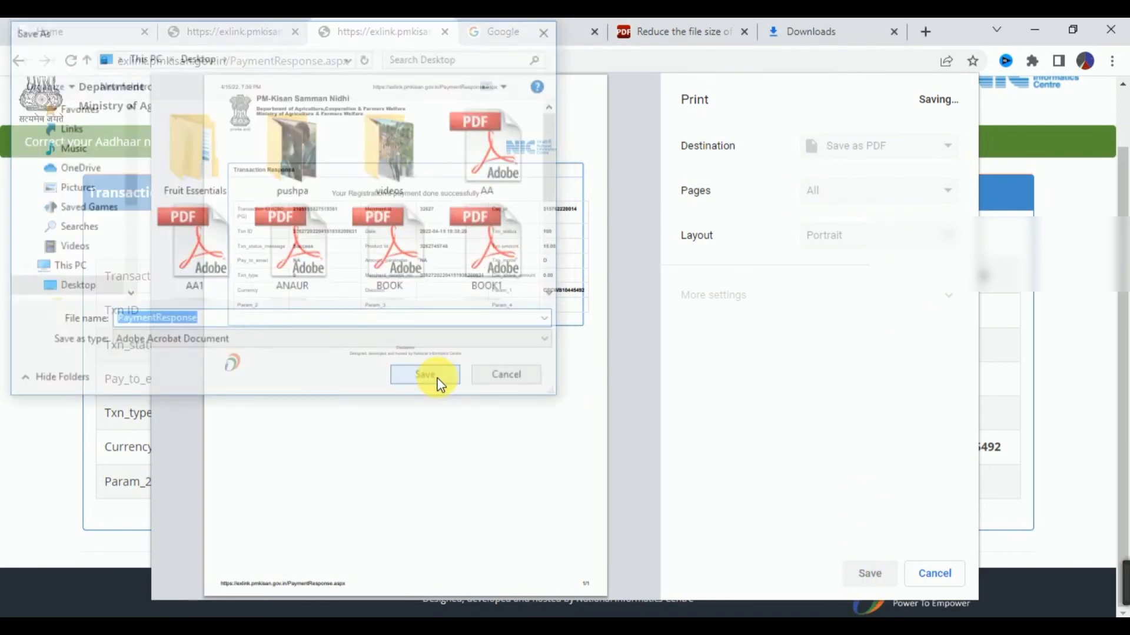